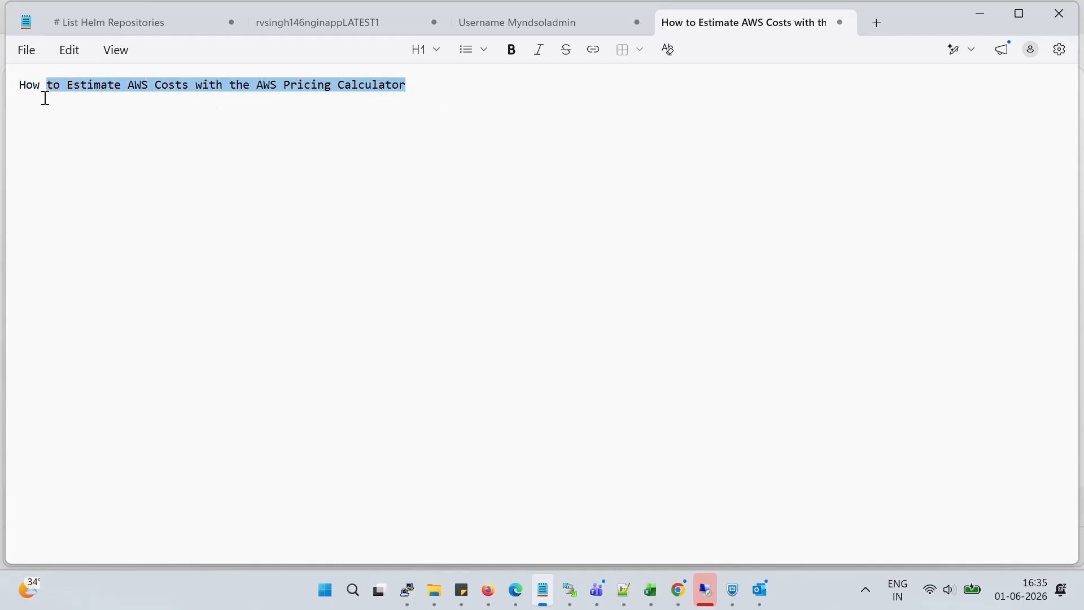
# - Switch to the web browser and search Google for "how to calculate aws cost"
pyautogui.click(447, 102)
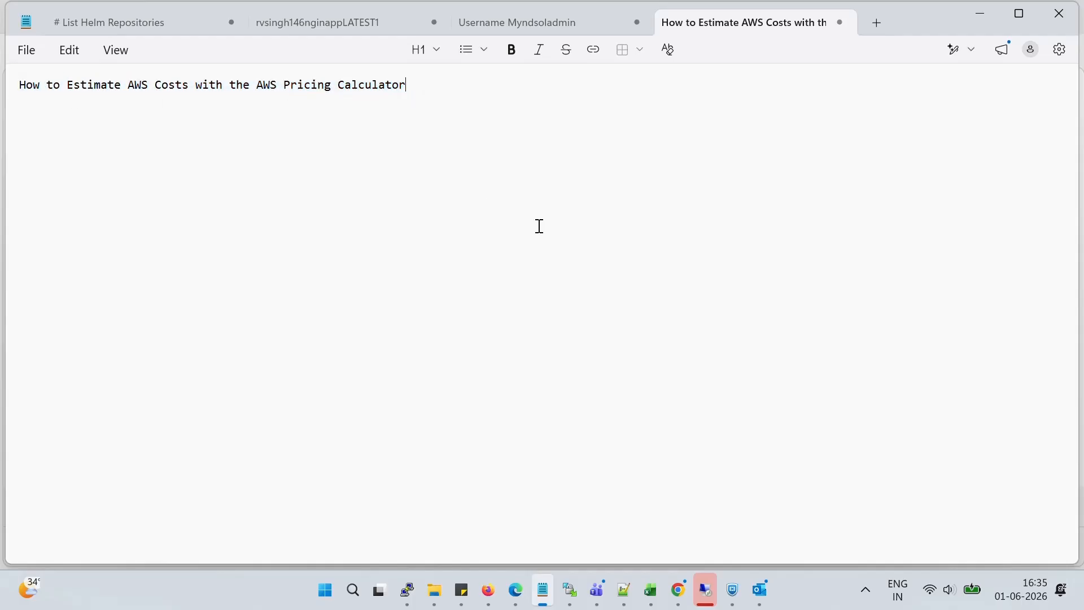
pyautogui.click(516, 590)
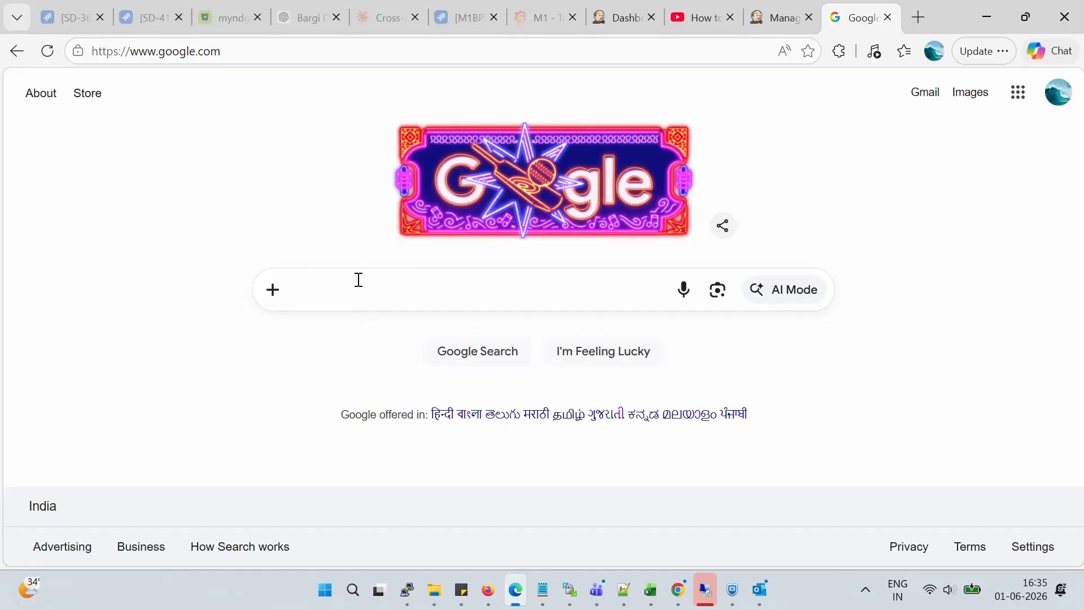
pyautogui.click(361, 297)
pyautogui.write('how')
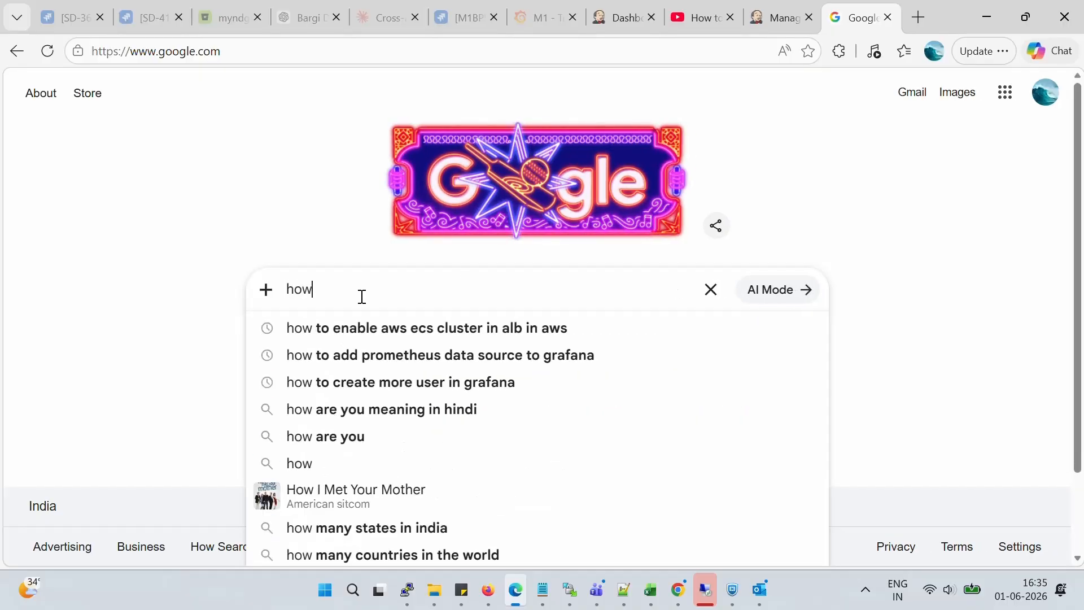
pyautogui.write(' t')
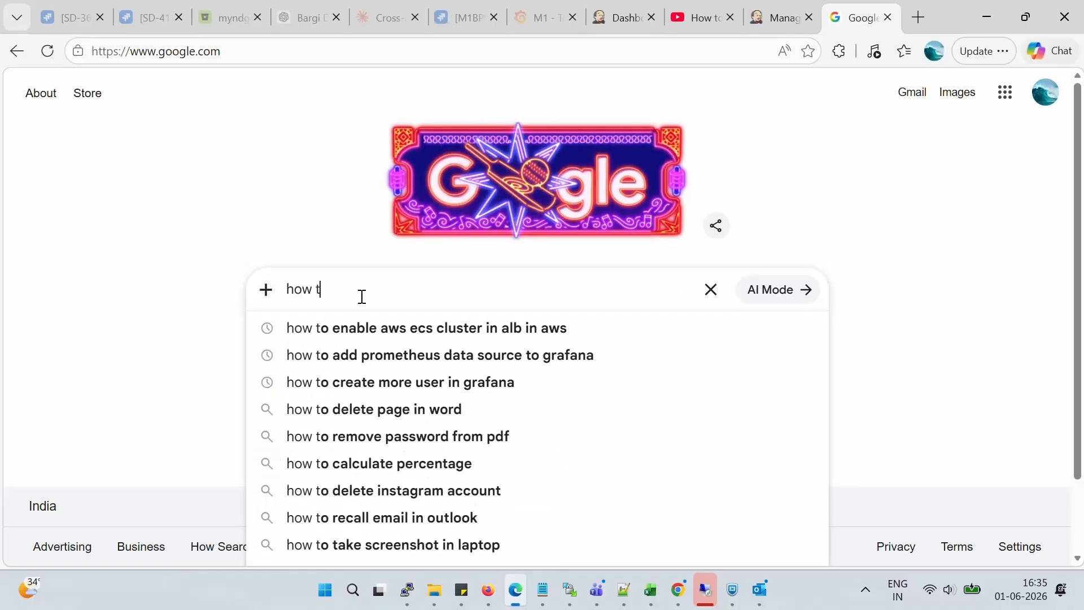
pyautogui.write('o cal')
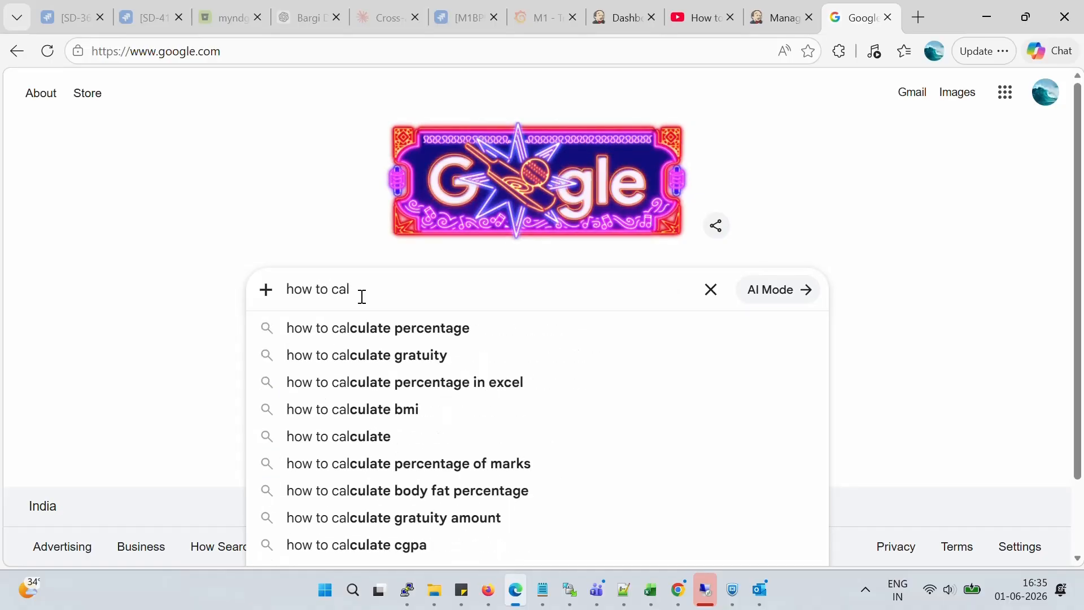
pyautogui.press('Down')
pyautogui.press('Down')
pyautogui.press('BackSpace')
pyautogui.press('BackSpace')
pyautogui.press('BackSpace')
pyautogui.press('BackSpace')
pyautogui.press('BackSpace')
pyautogui.press('BackSpace')
pyautogui.press('BackSpace')
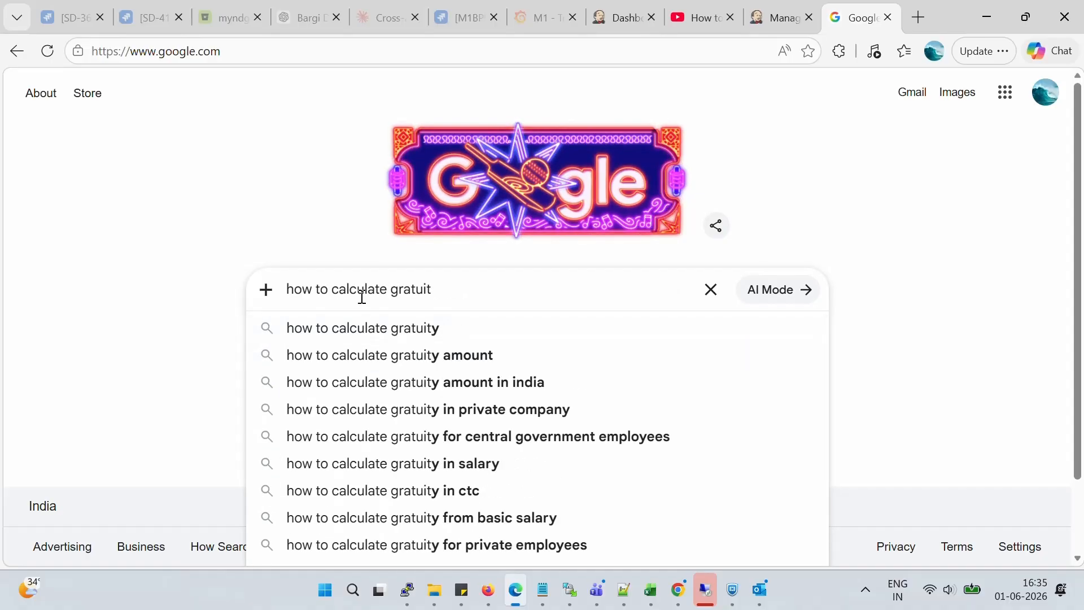
pyautogui.press('BackSpace')
pyautogui.write('aw')
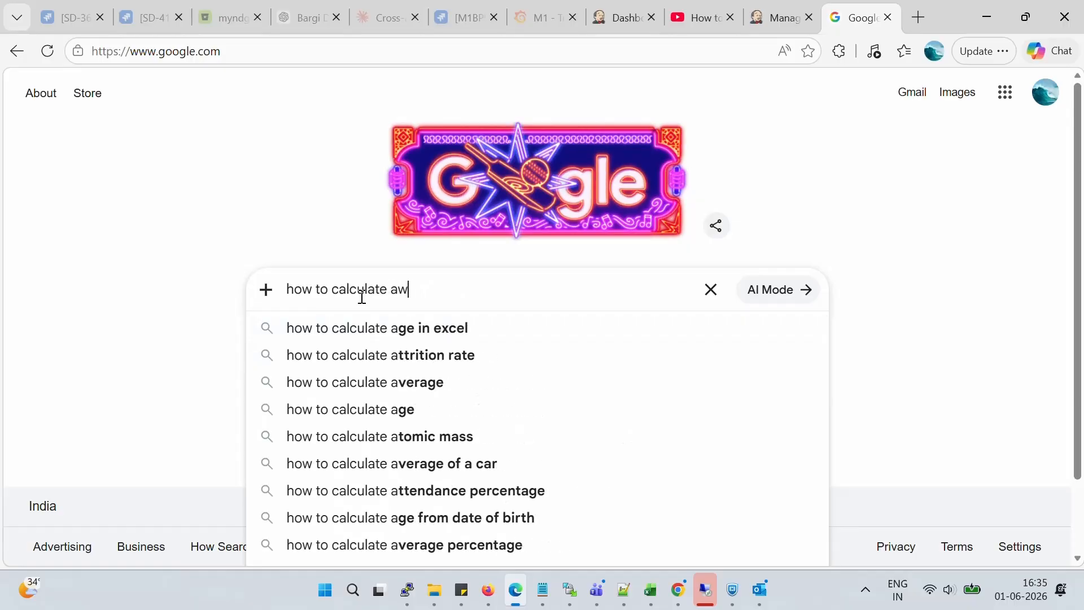
pyautogui.write('s cost')
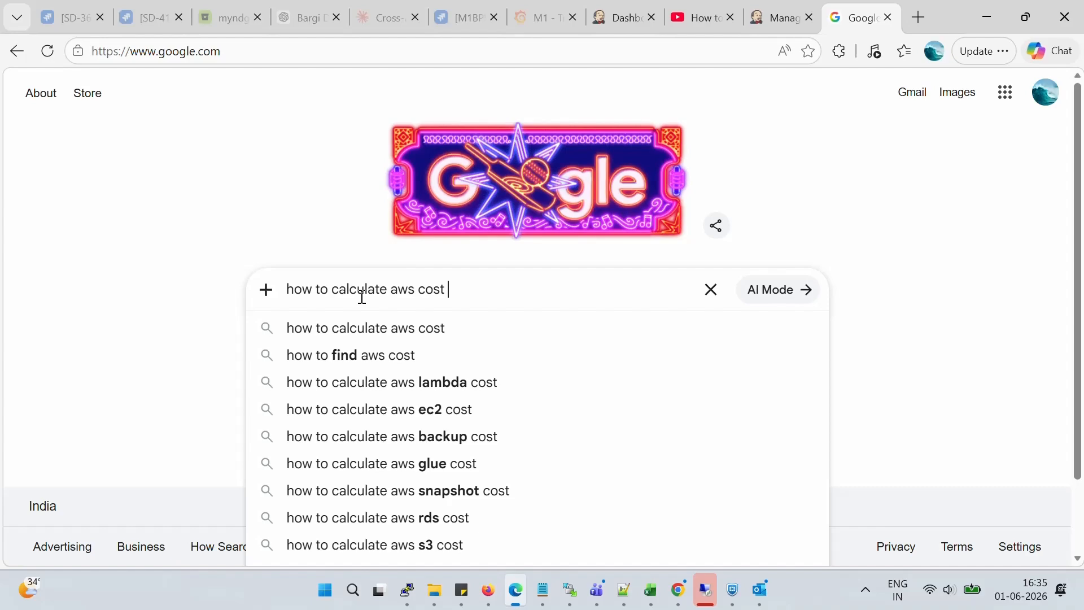
pyautogui.press('Return')
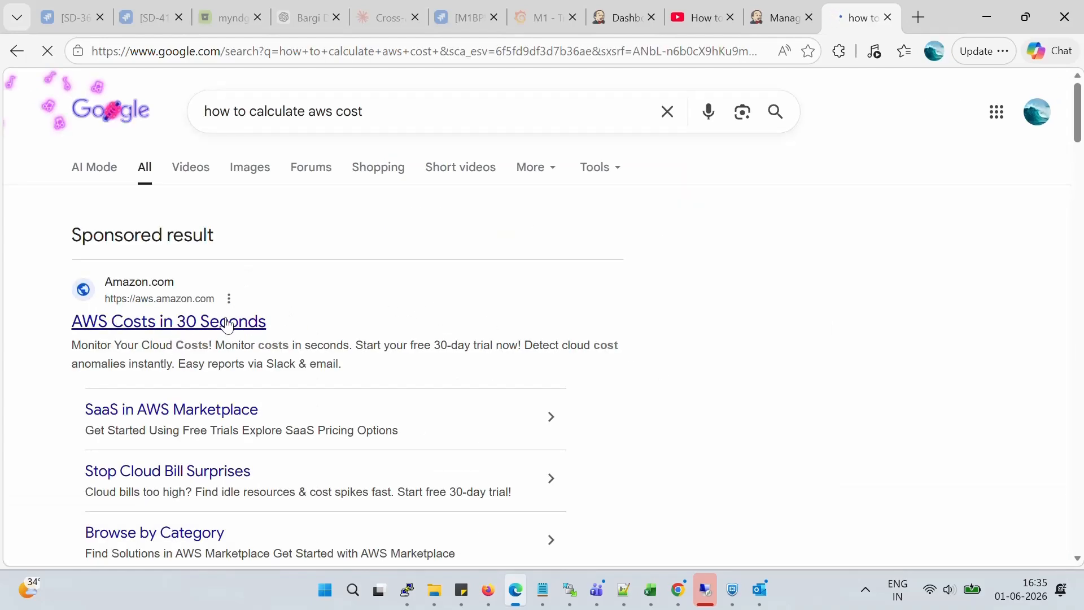
# - Open the AWS Pricing Calculator site from the search results and create a public estimate without signing in
pyautogui.scroll(-7, 431, 310)
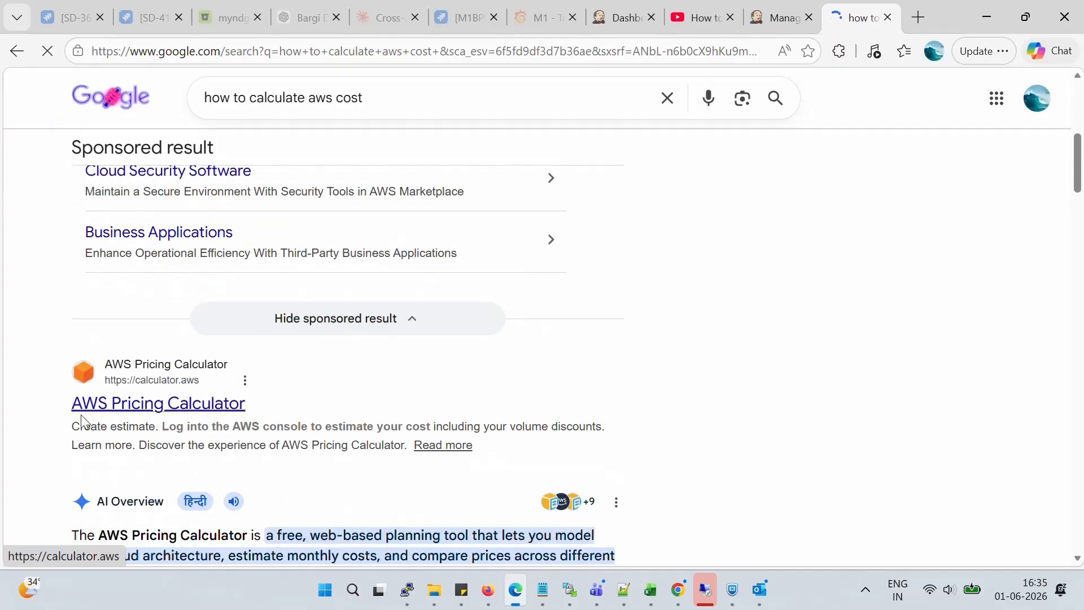
pyautogui.click(172, 413)
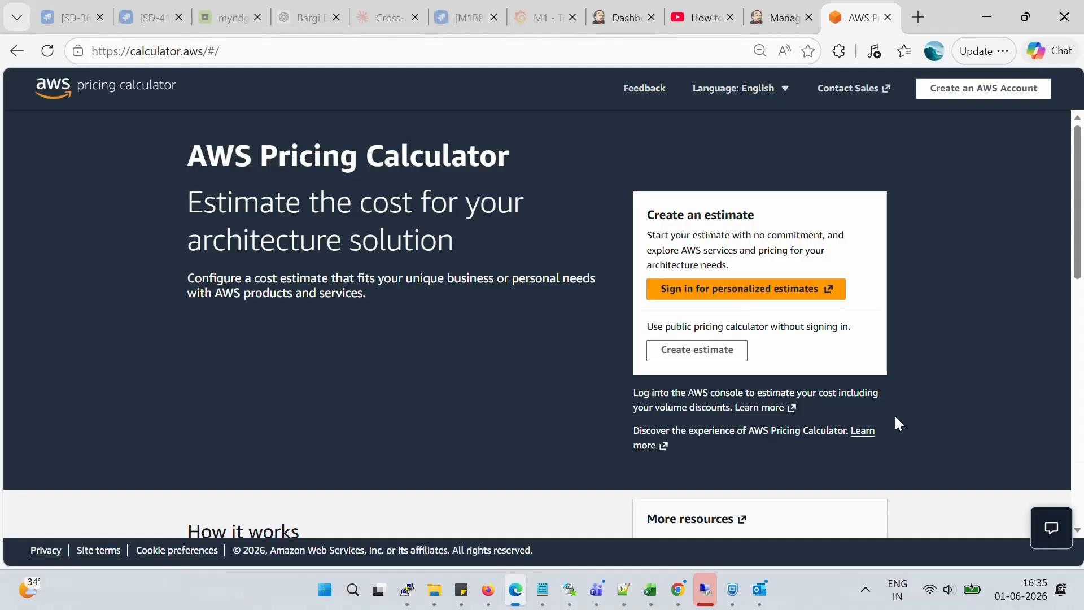
pyautogui.scroll(-3, 823, 363)
pyautogui.scroll(3, 833, 344)
pyautogui.moveTo(184, 167); pyautogui.dragTo(489, 277)
pyautogui.click(500, 351)
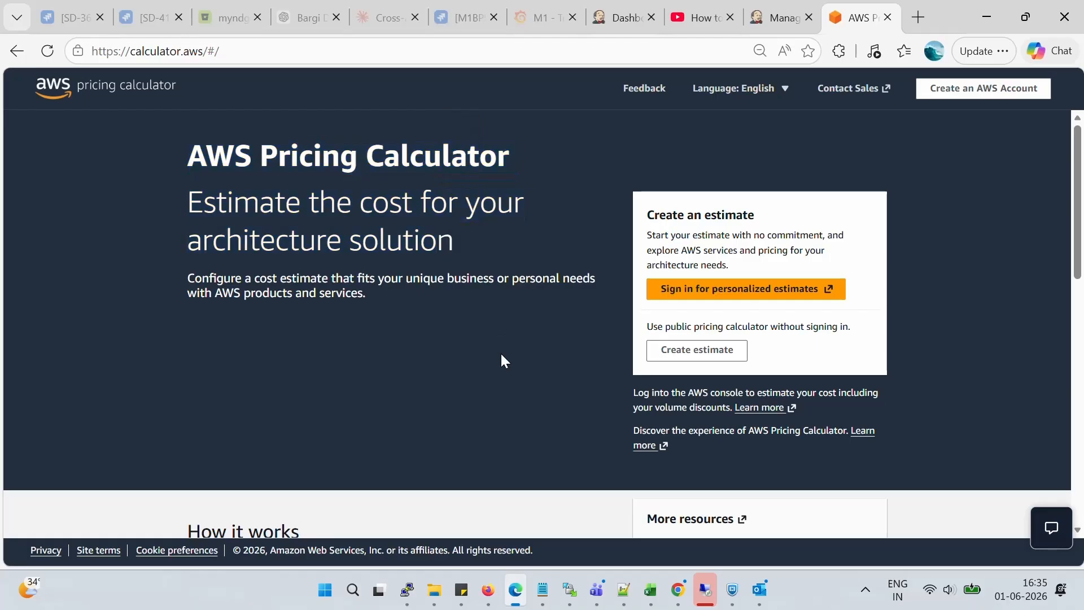
pyautogui.click(702, 358)
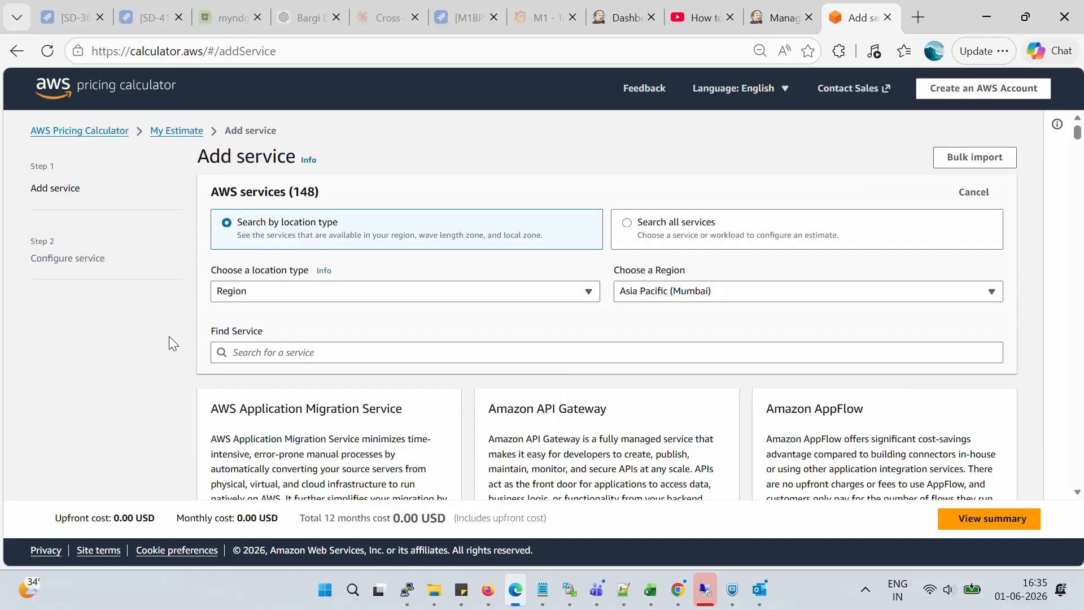
# - Keep Asia Pacific (Mumbai) as the region and search the AWS services for "ec2"
pyautogui.click(706, 299)
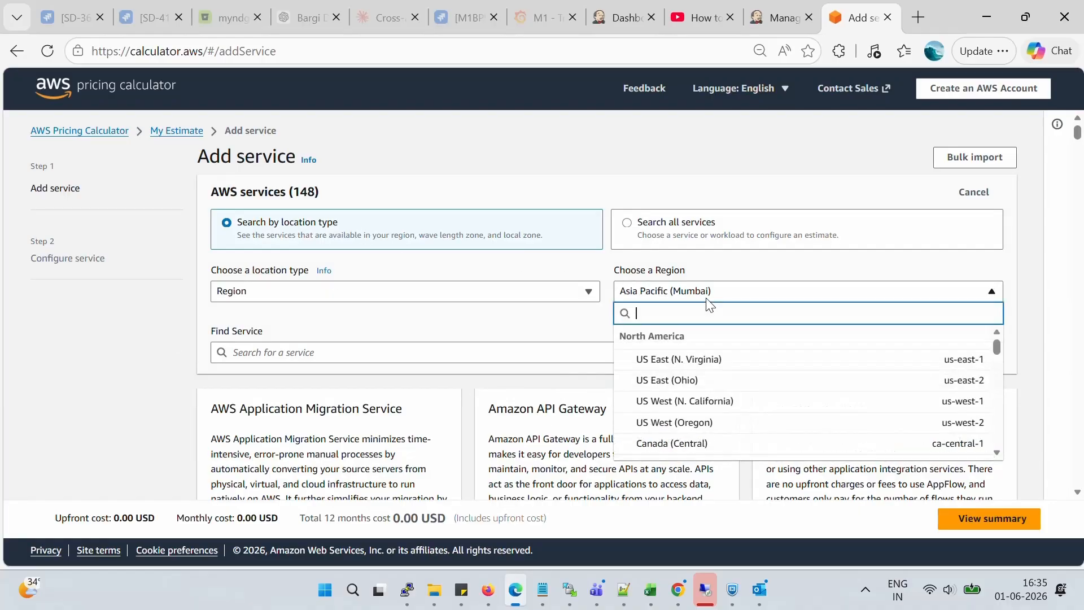
pyautogui.click(706, 298)
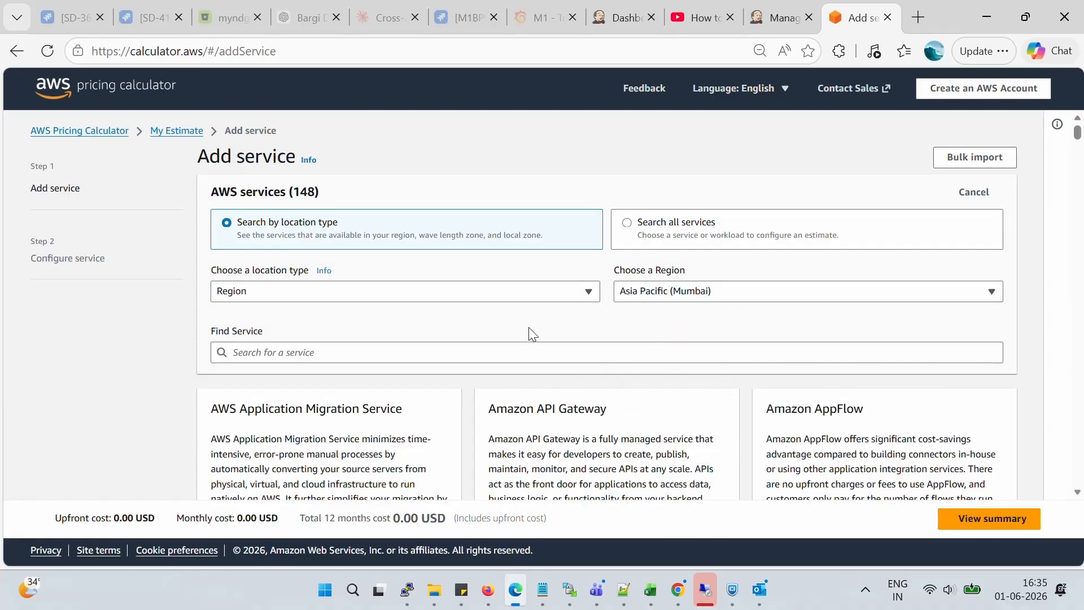
pyautogui.scroll(-2, 528, 332)
pyautogui.click(382, 269)
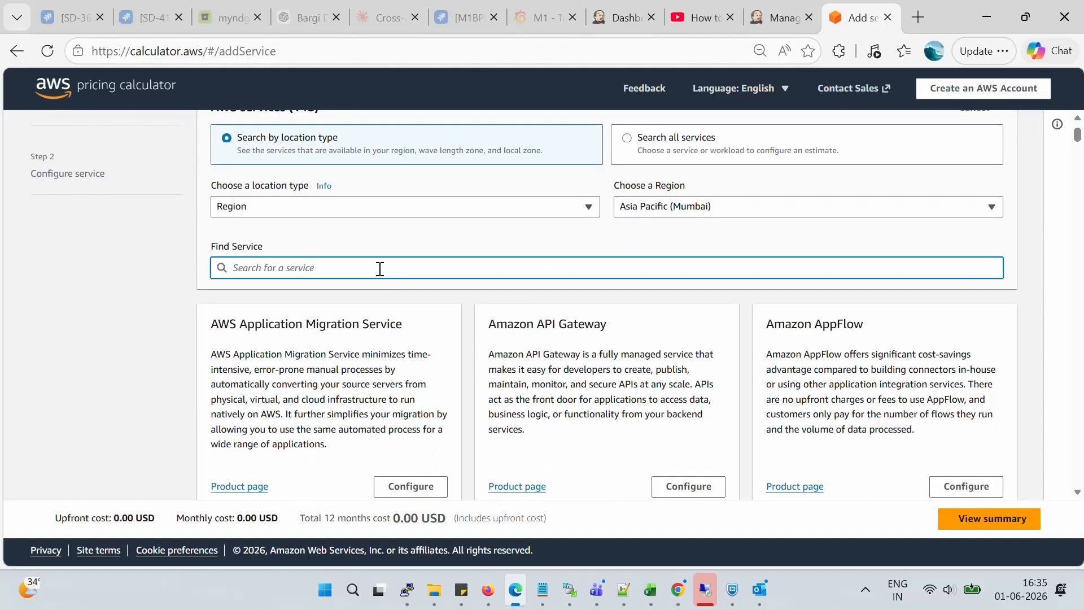
pyautogui.write('ec2')
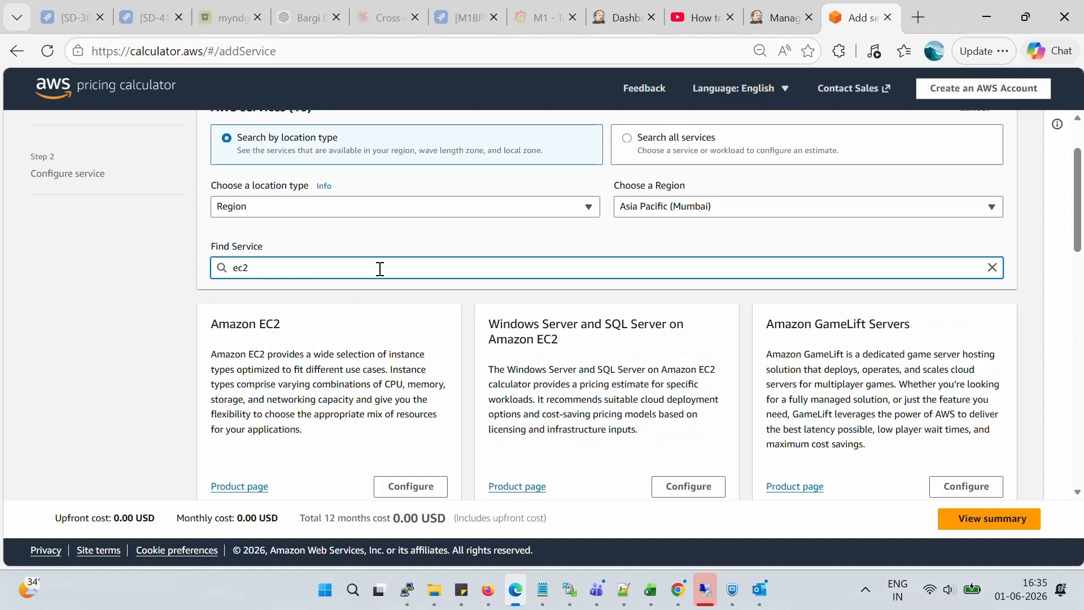
# - Open the configuration of the Amazon EC2 service
pyautogui.scroll(-2, 380, 269)
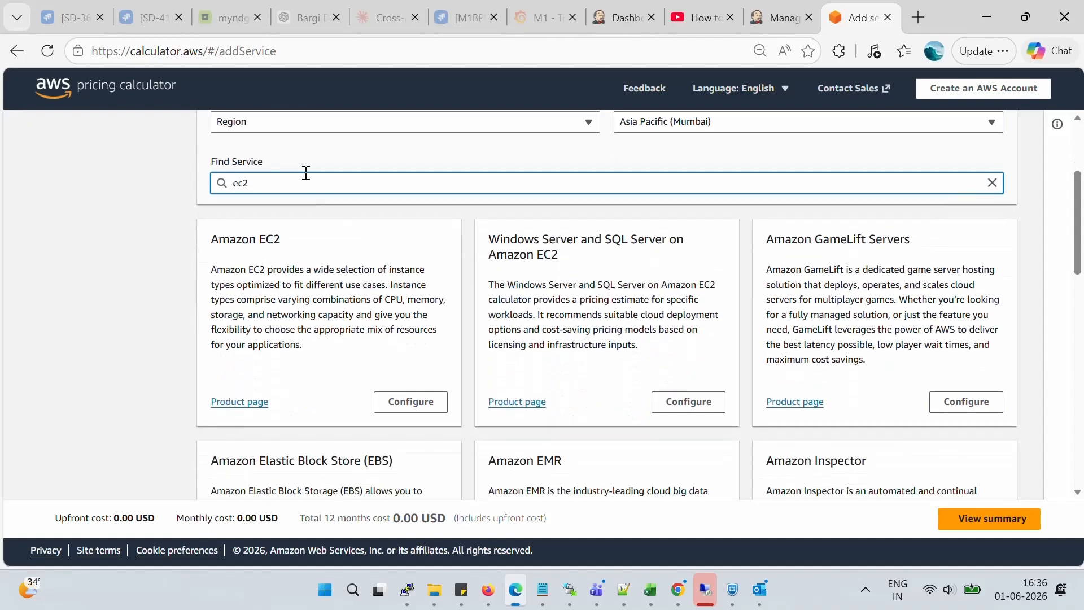
pyautogui.scroll(-2, 326, 337)
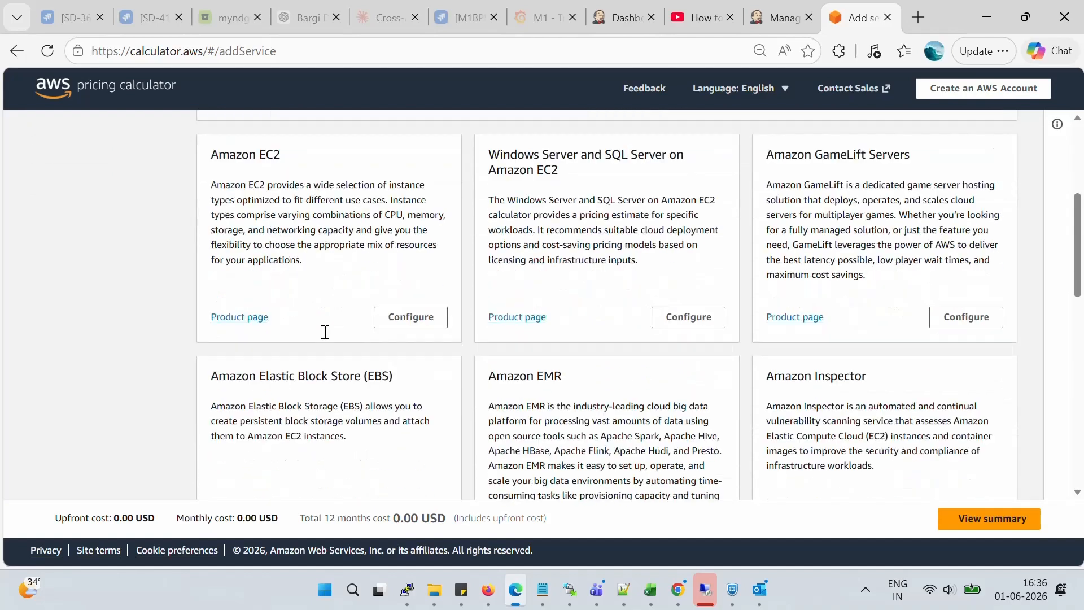
pyautogui.moveTo(212, 191); pyautogui.dragTo(306, 187)
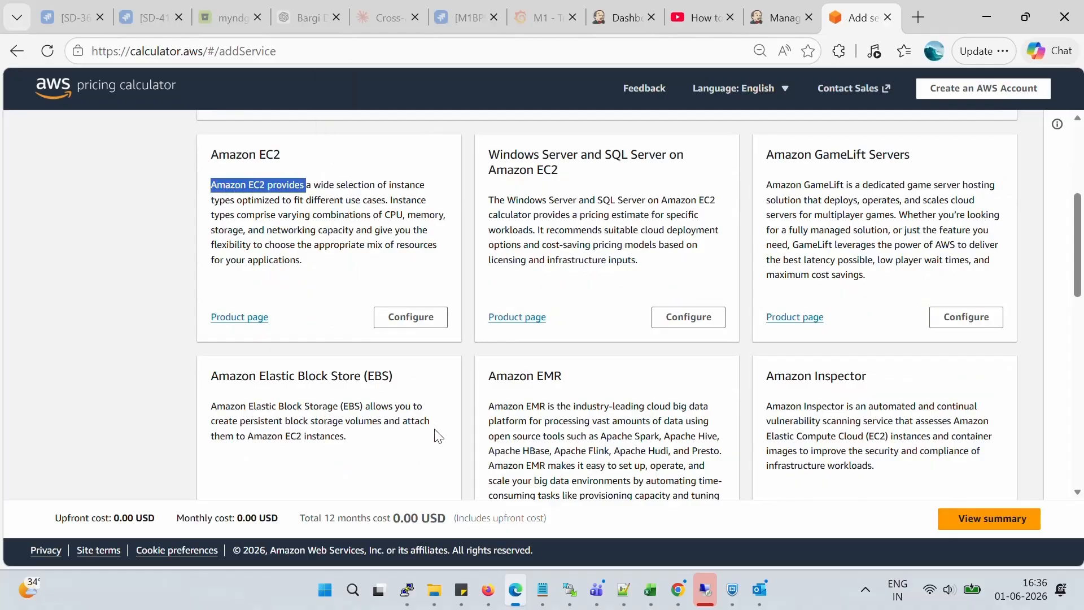
pyautogui.scroll(2, 392, 254)
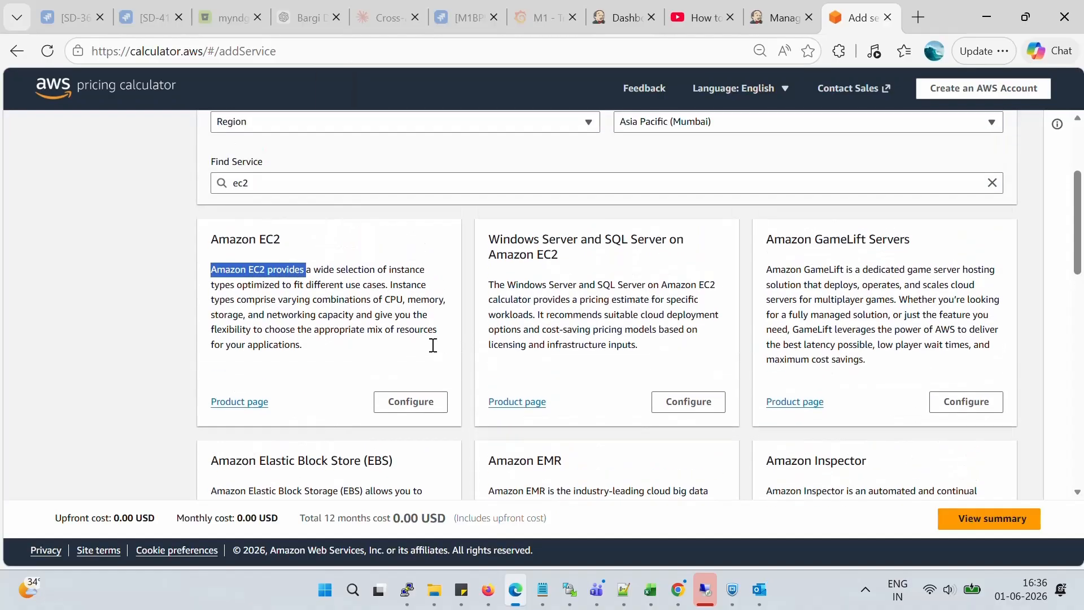
pyautogui.click(415, 408)
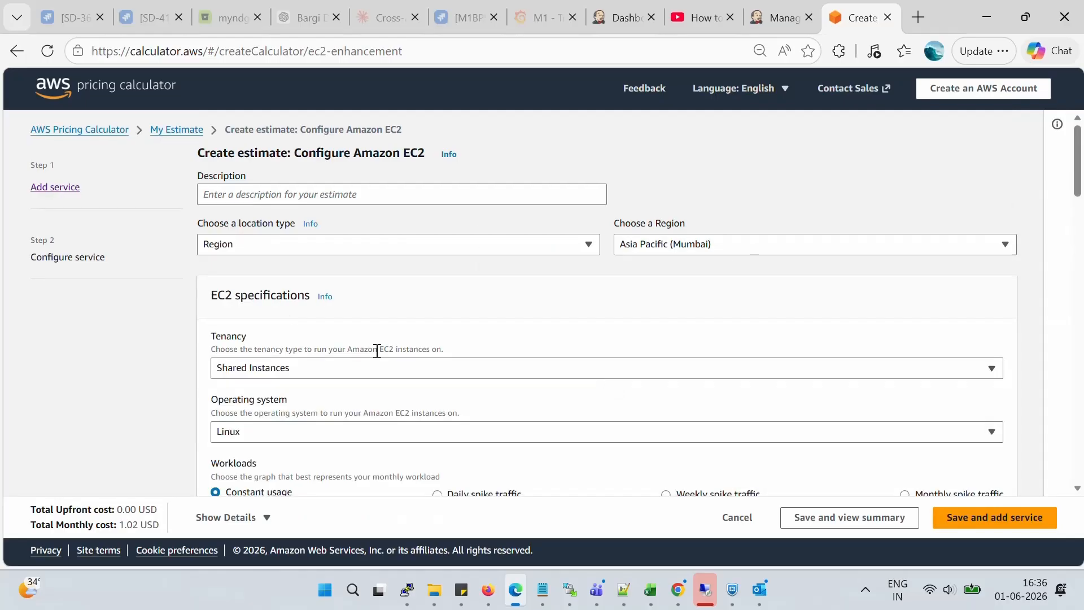
# - Specify Shared Instances tenancy and the Linux operating system for the EC2 estimate, keeping the number of instances at 1
pyautogui.scroll(-2, 377, 351)
pyautogui.click(338, 286)
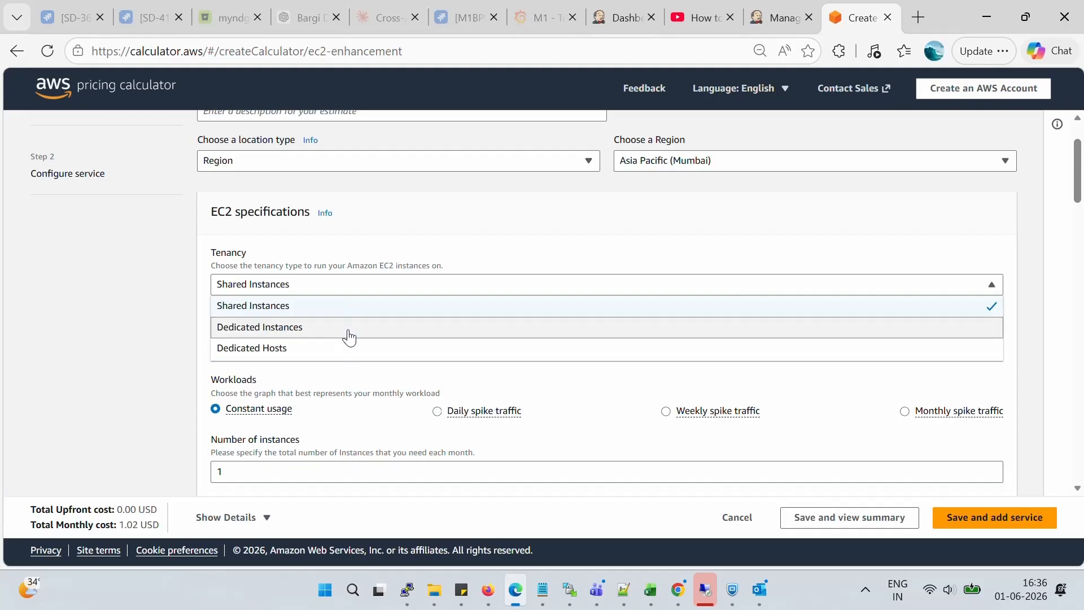
pyautogui.click(293, 310)
pyautogui.scroll(-2, 373, 379)
pyautogui.click(540, 269)
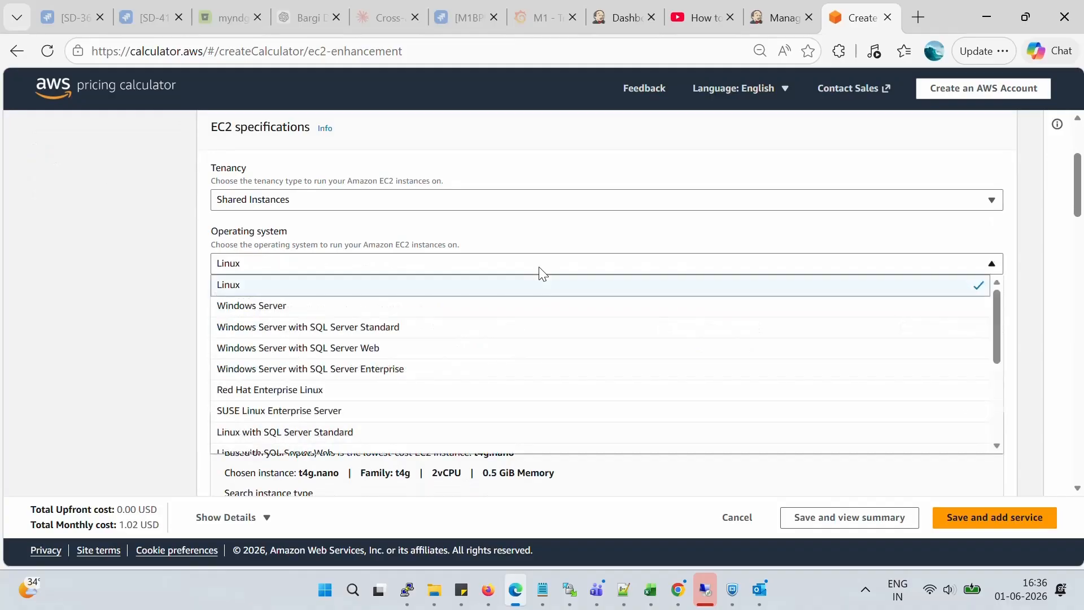
pyautogui.click(478, 285)
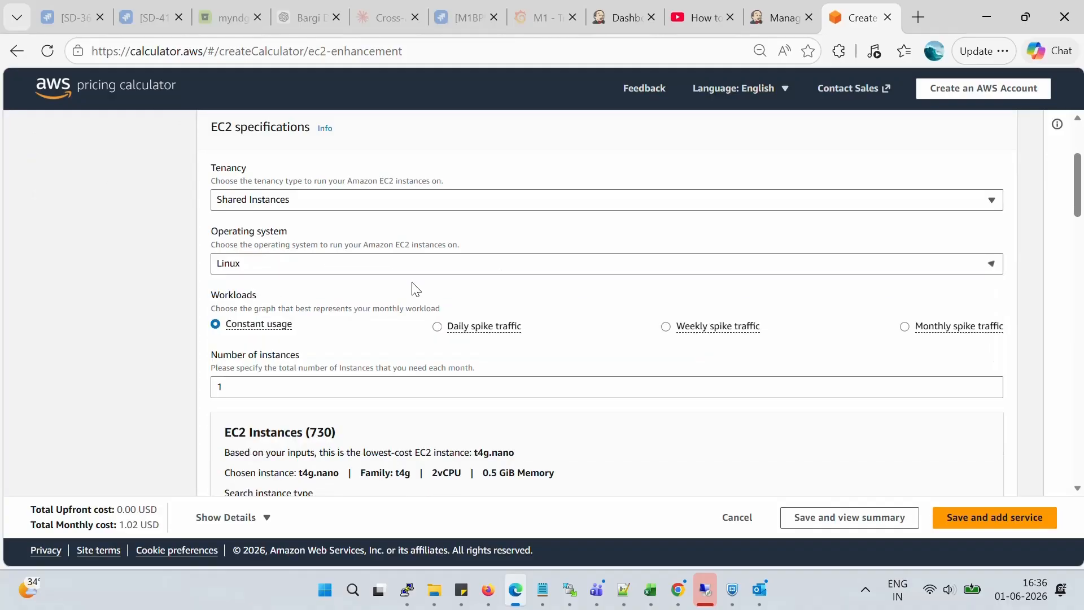
pyautogui.scroll(-2, 147, 415)
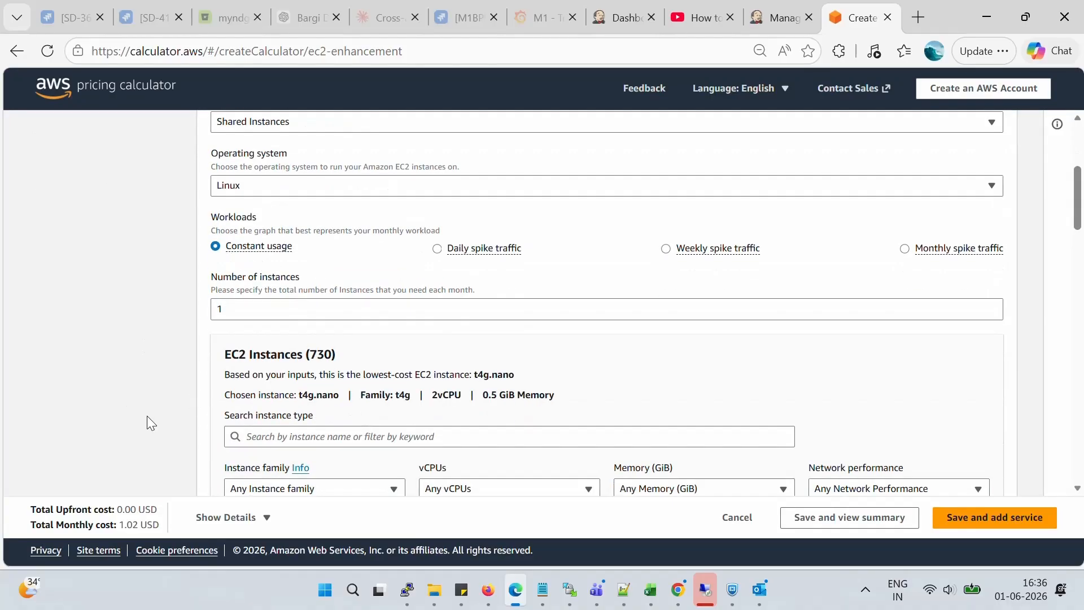
pyautogui.click(254, 306)
# - Filter the EC2 instance list to 4 vCPUs, 6 GiB memory and the c5 instance family
pyautogui.scroll(-3, 341, 365)
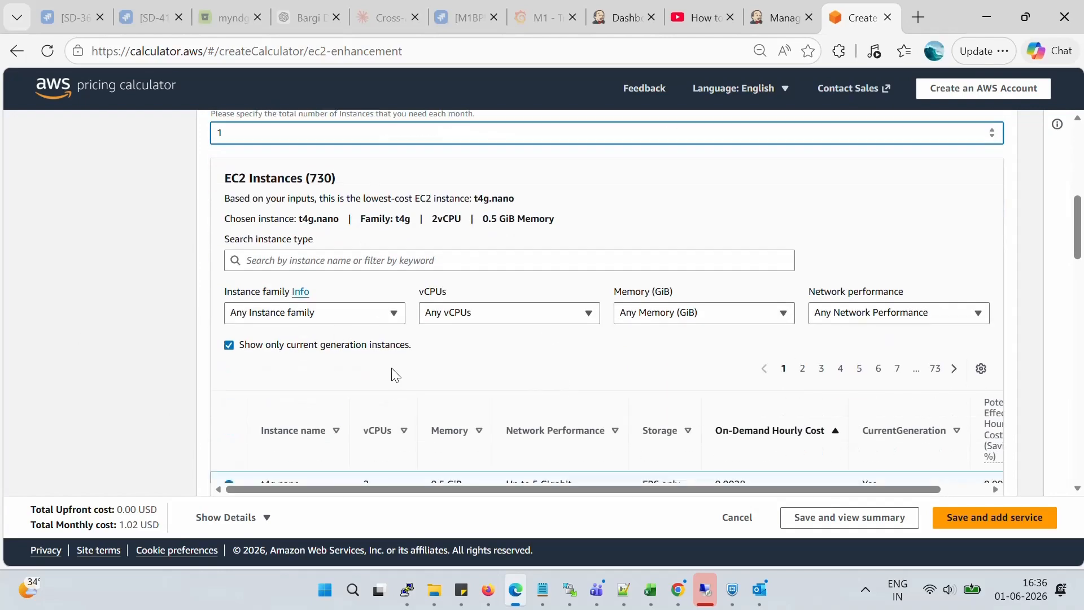
pyautogui.click(587, 314)
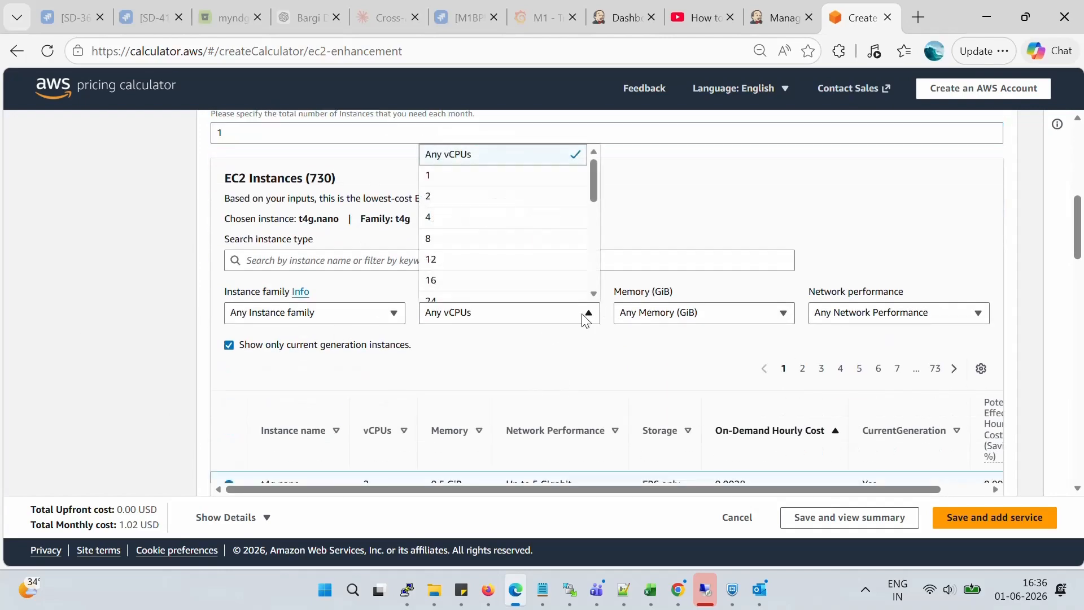
pyautogui.click(472, 209)
pyautogui.click(692, 314)
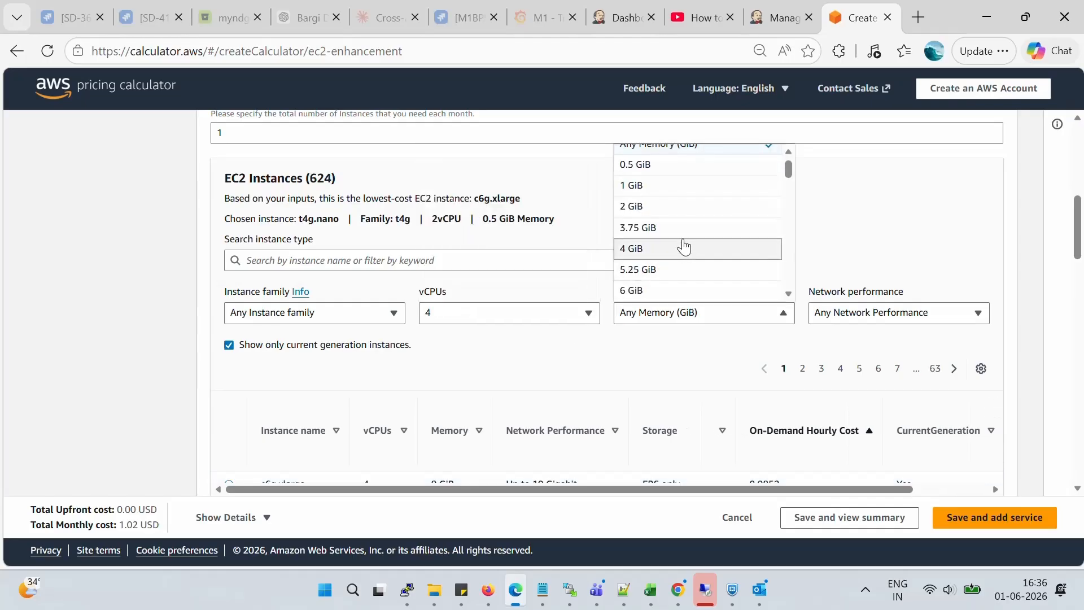
pyautogui.click(696, 291)
pyautogui.click(390, 314)
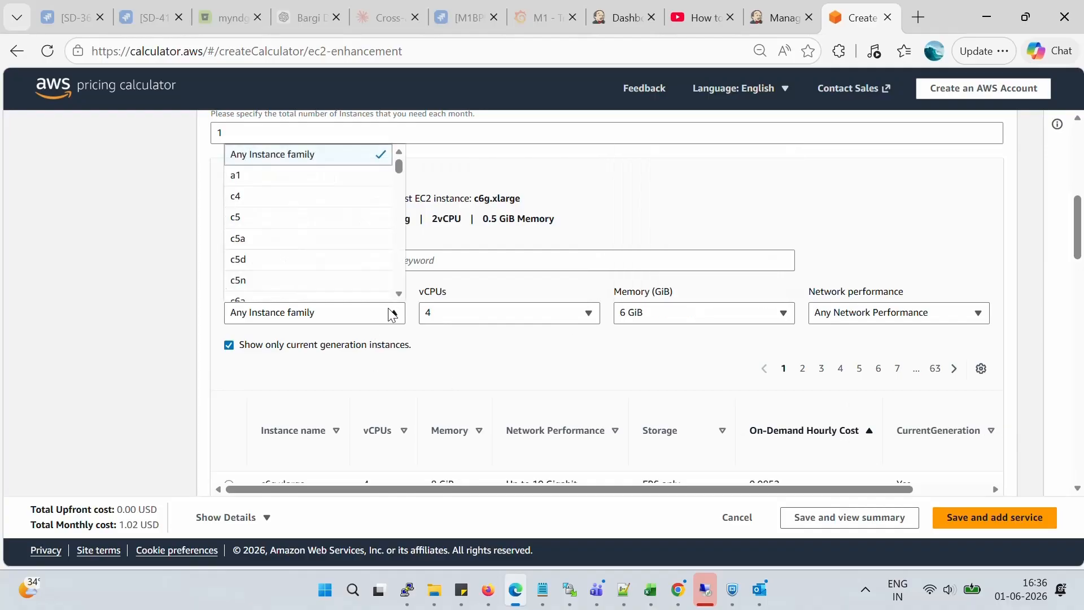
pyautogui.click(331, 217)
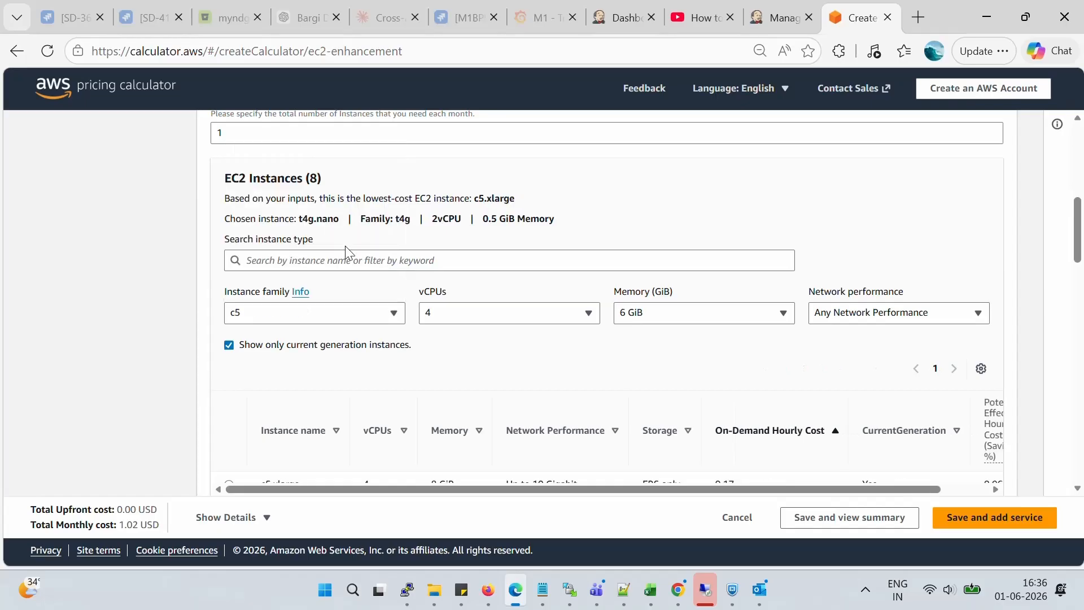
# - Choose the c5.xlarge instance and check its total monthly cost
pyautogui.scroll(-2, 526, 381)
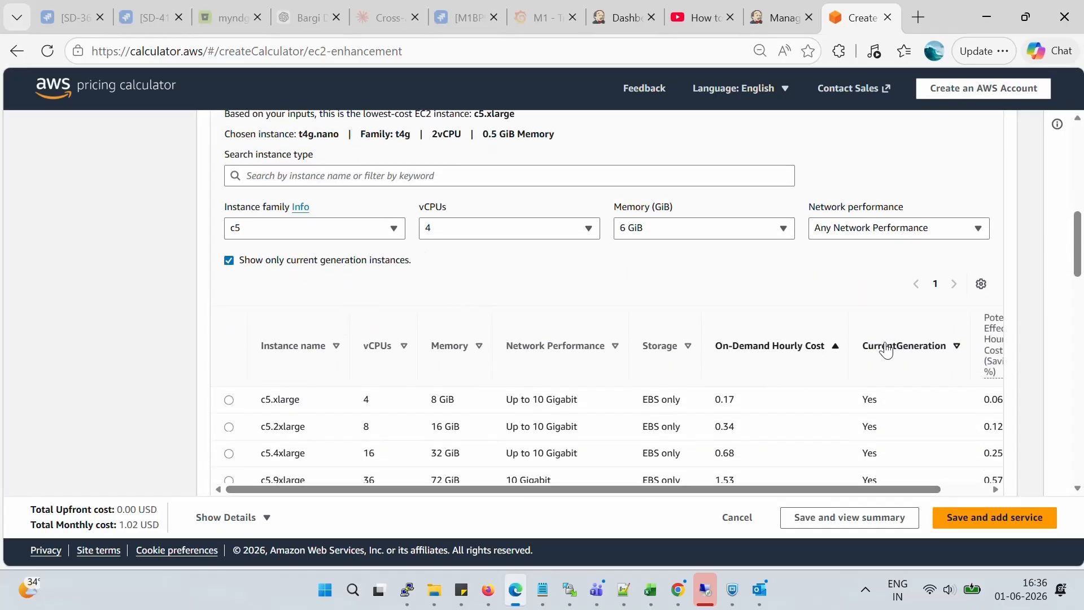
pyautogui.click(229, 401)
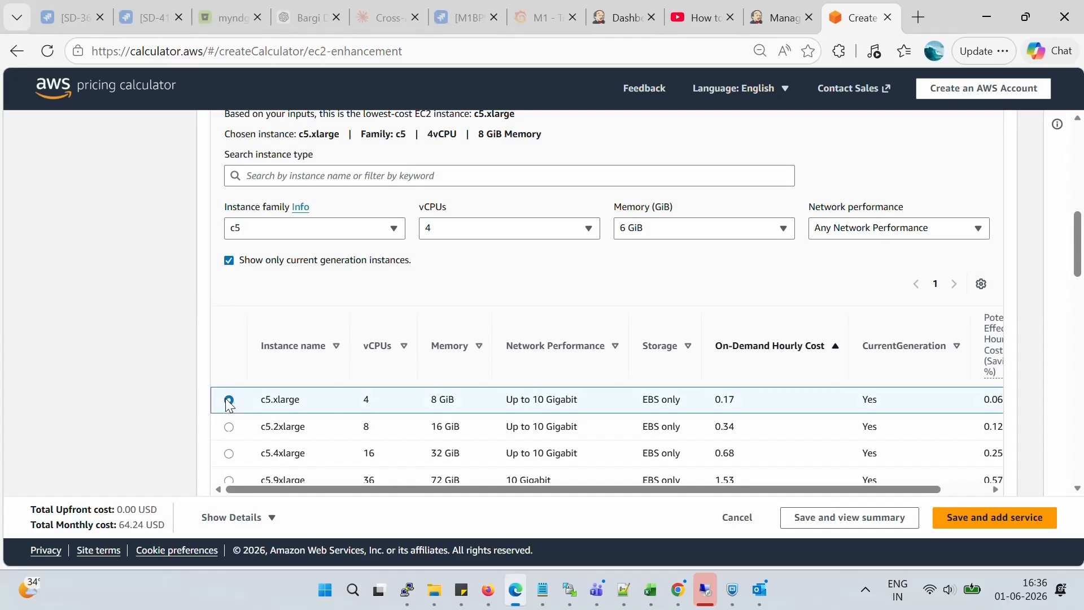
pyautogui.moveTo(763, 489); pyautogui.dragTo(549, 509)
pyautogui.moveTo(144, 524); pyautogui.dragTo(117, 526)
pyautogui.click(106, 369)
# - Review the Compute Savings Plans payment option and its 3 year reservation term for the c5.xlarge instance
pyautogui.scroll(-1, 709, 321)
pyautogui.moveTo(1075, 243); pyautogui.dragTo(1075, 350)
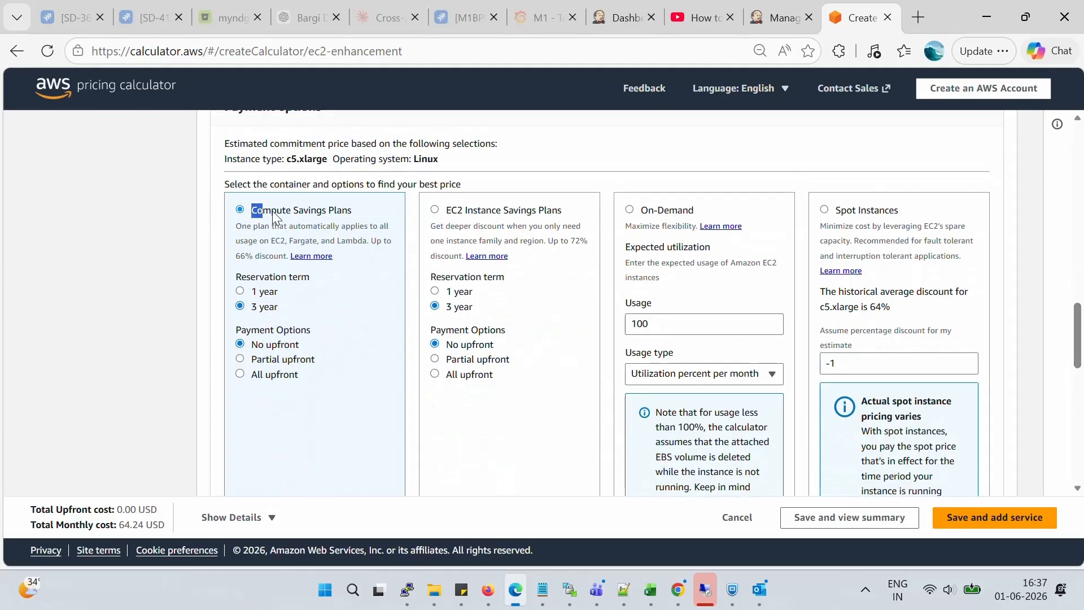
pyautogui.moveTo(275, 217); pyautogui.dragTo(346, 209)
pyautogui.click(374, 248)
pyautogui.moveTo(281, 308); pyautogui.dragTo(256, 304)
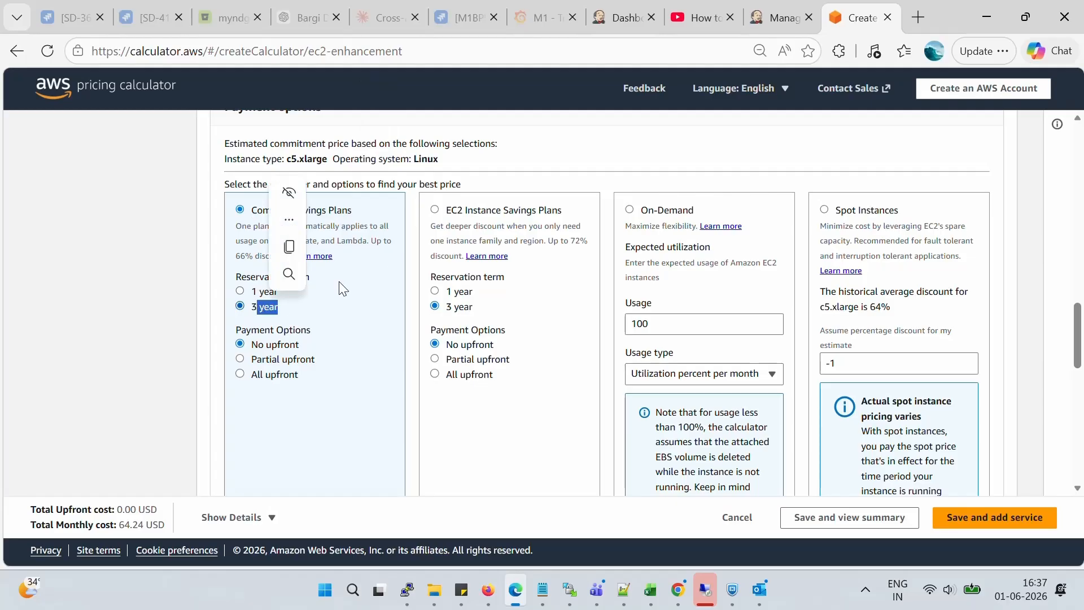
pyautogui.click(287, 273)
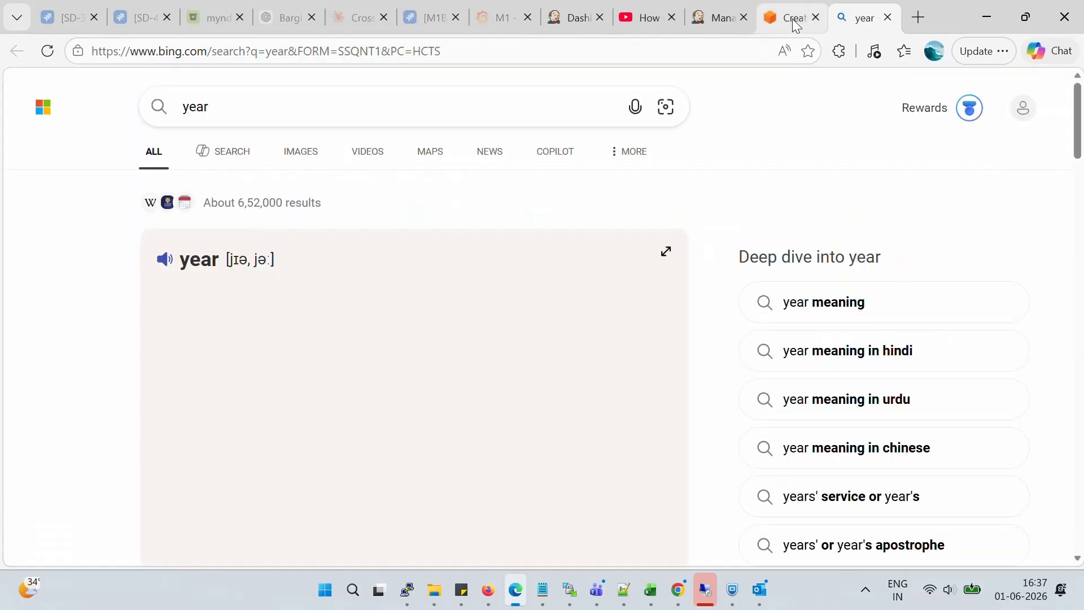
pyautogui.click(789, 17)
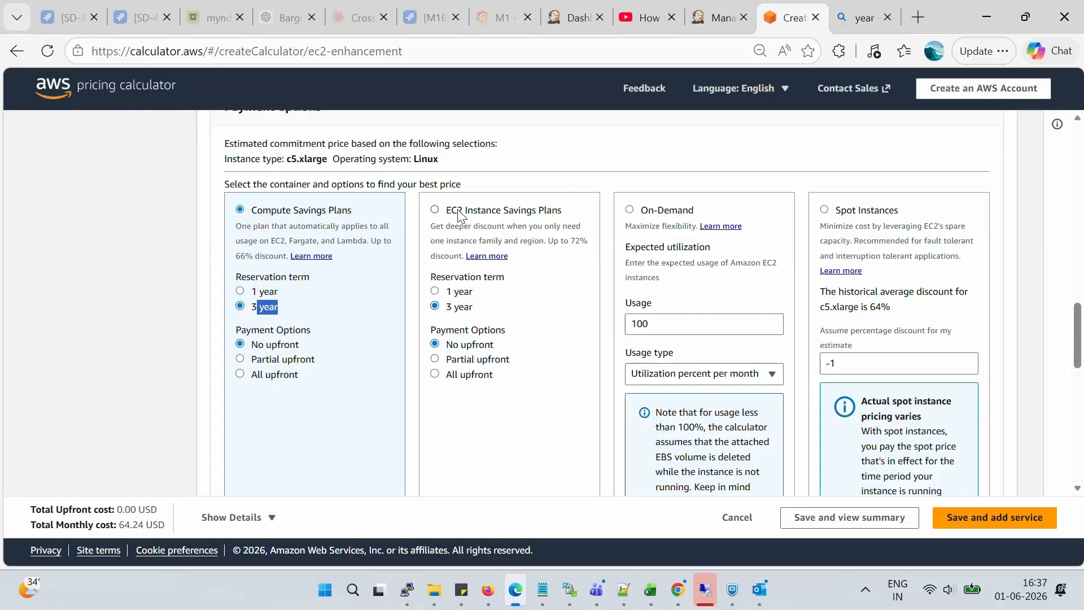
# - Try the EC2 Instance Savings Plans and On-Demand payment options, and select Spot Instances
pyautogui.moveTo(568, 214); pyautogui.dragTo(481, 213)
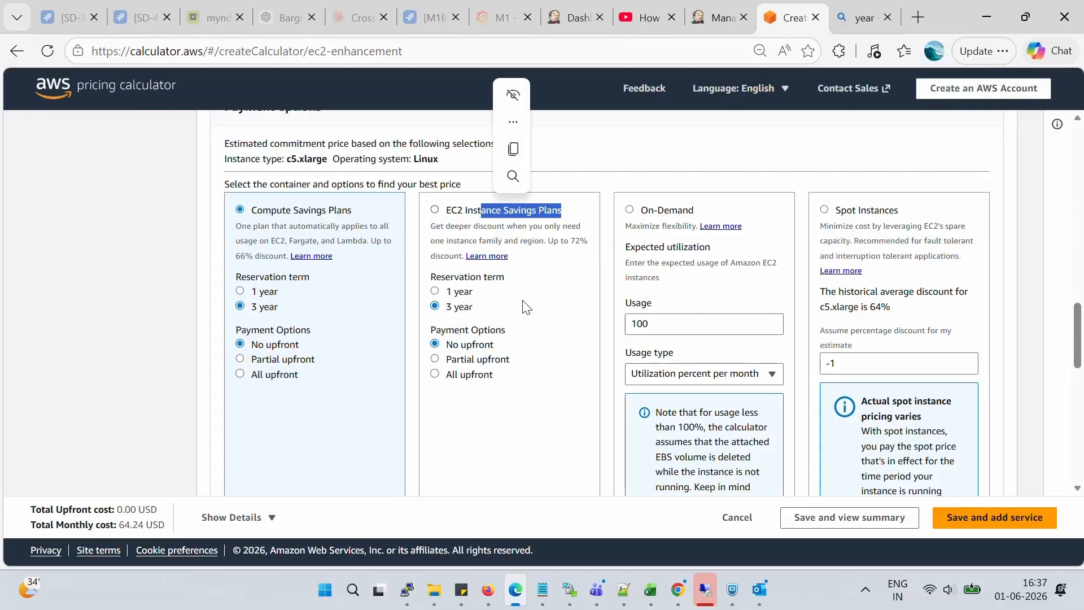
pyautogui.click(479, 212)
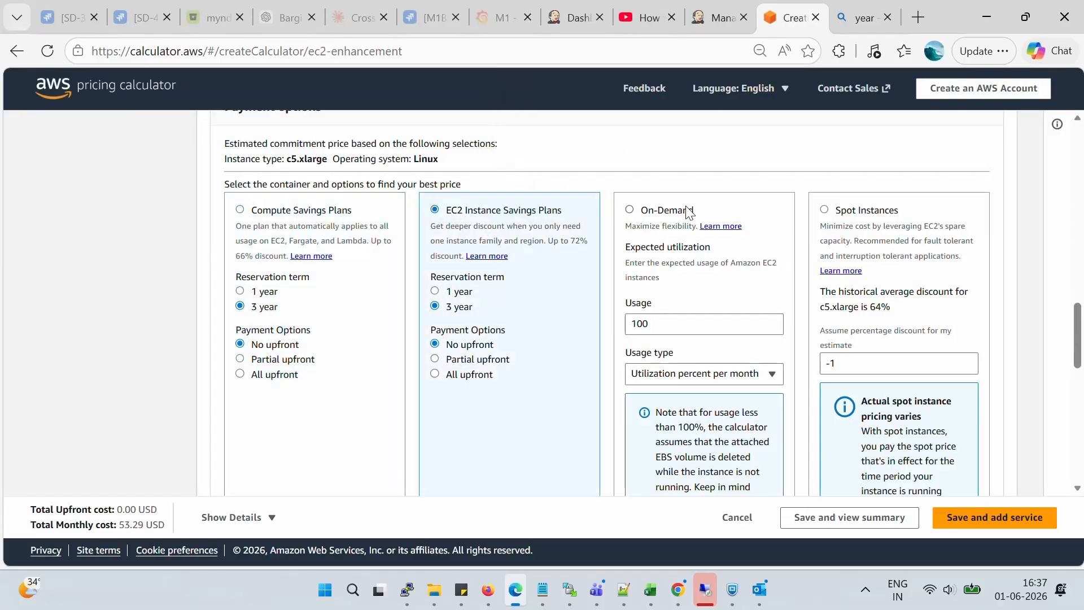
pyautogui.click(629, 210)
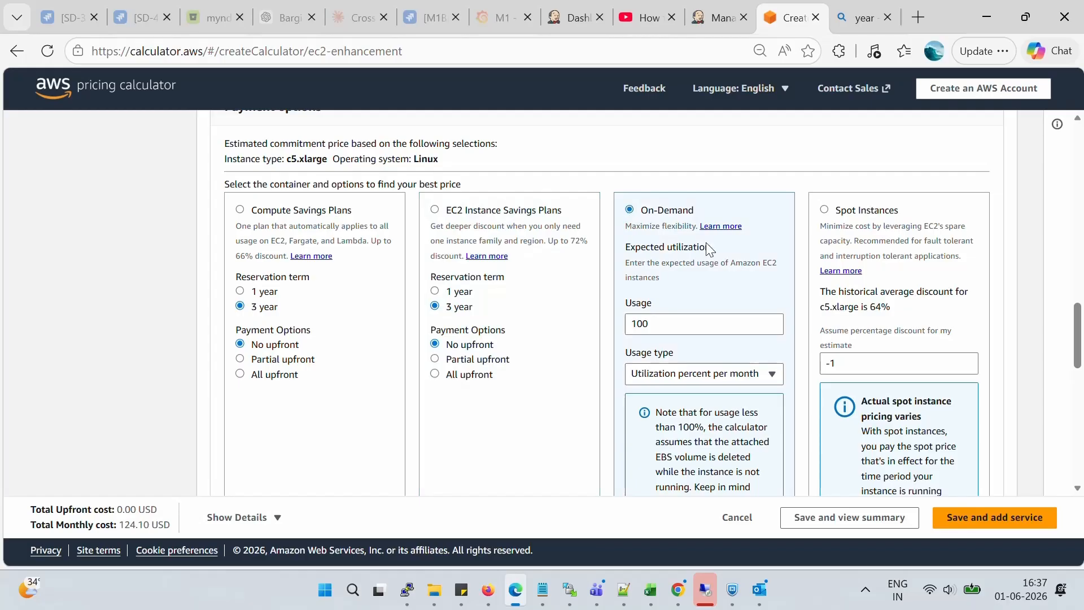
pyautogui.moveTo(668, 329); pyautogui.dragTo(644, 329)
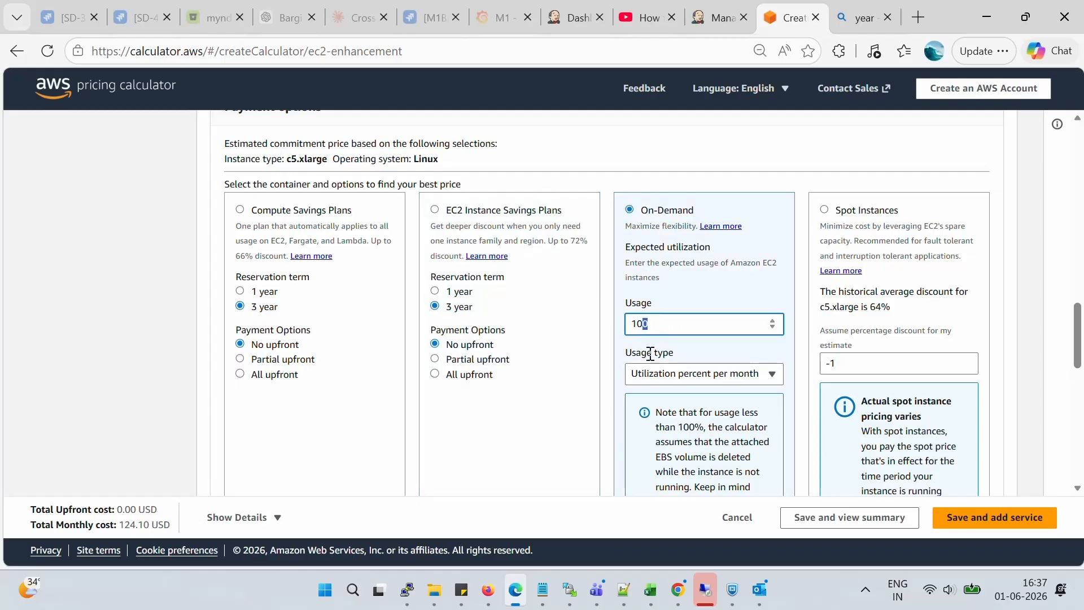
pyautogui.click(823, 212)
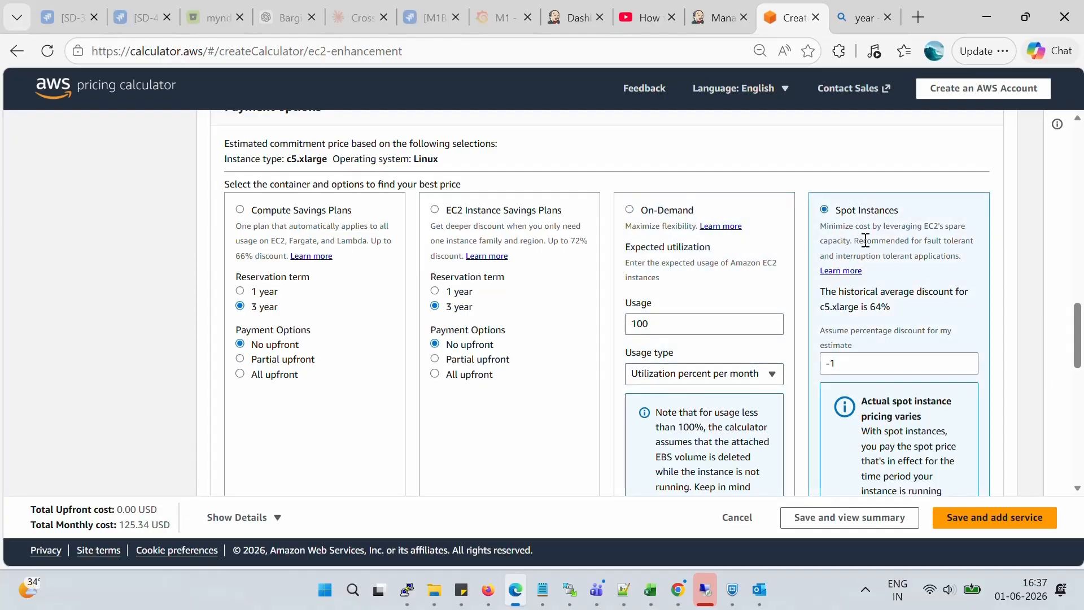
# - Compare the monthly costs of the Compute Savings Plans, EC2 Instance Savings Plans, On-Demand and Spot Instances payment options
pyautogui.scroll(-1, 865, 241)
pyautogui.scroll(1, 894, 282)
pyautogui.scroll(-3, 870, 289)
pyautogui.scroll(4, 870, 289)
pyautogui.scroll(-5, 885, 343)
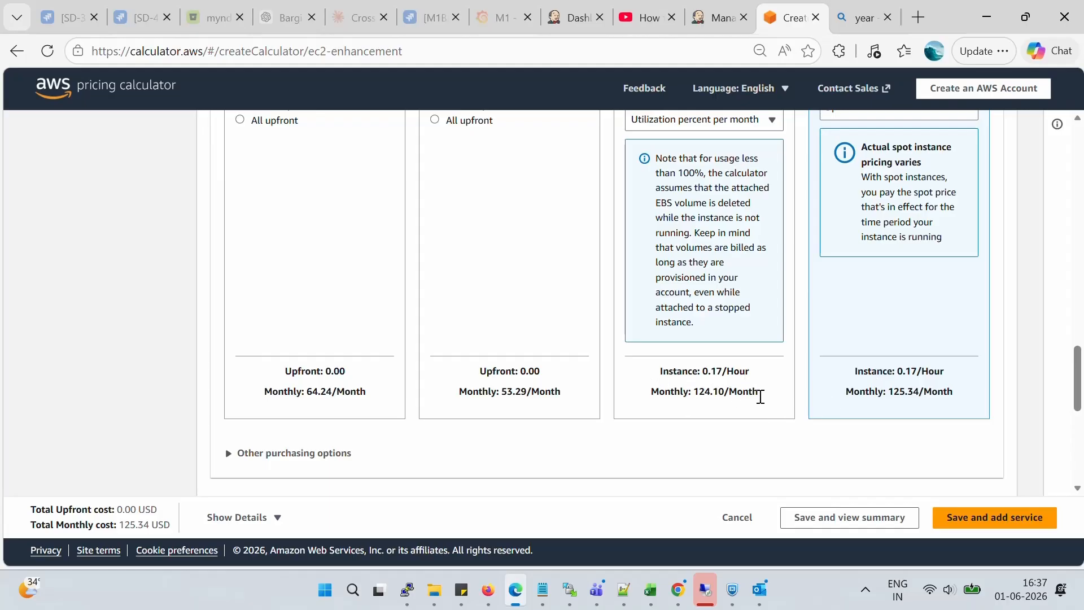
pyautogui.moveTo(670, 391); pyautogui.dragTo(729, 392)
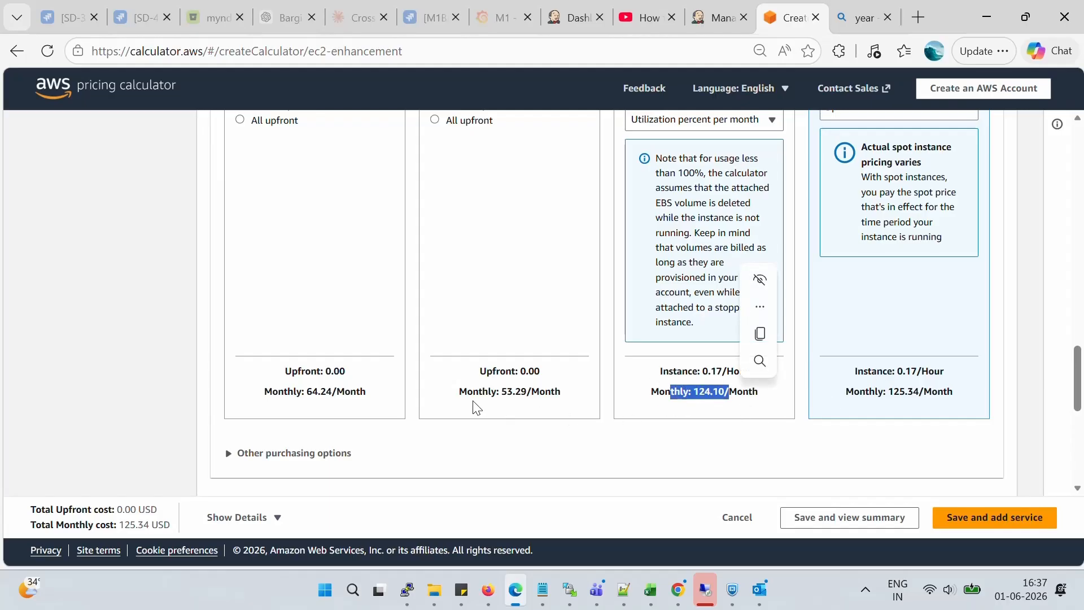
pyautogui.moveTo(458, 396); pyautogui.dragTo(516, 398)
pyautogui.moveTo(261, 392); pyautogui.dragTo(372, 394)
pyautogui.scroll(3, 383, 345)
pyautogui.scroll(3, 358, 387)
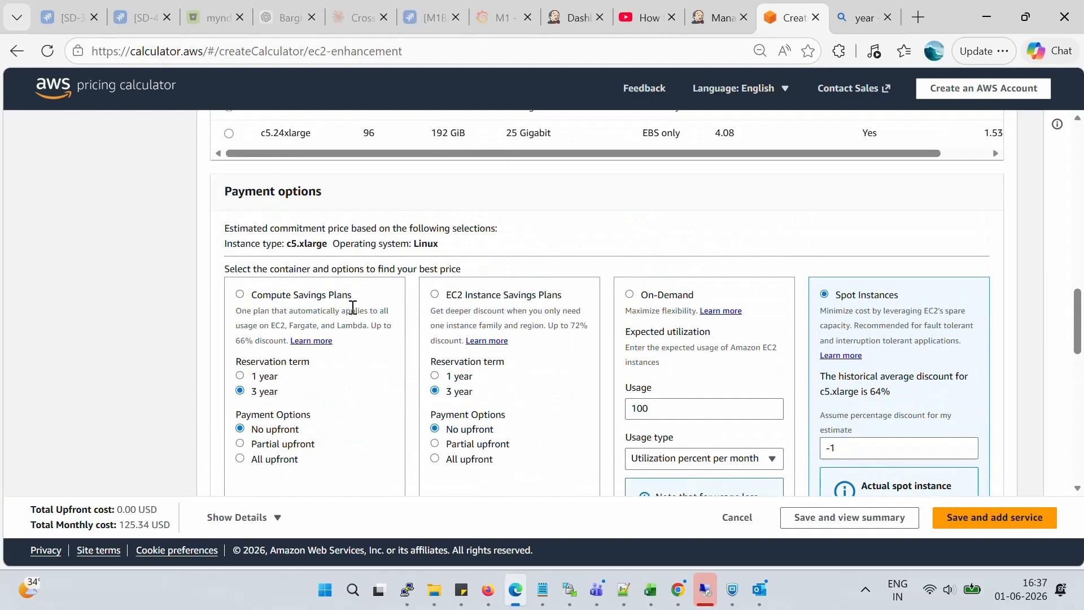
pyautogui.scroll(-3, 709, 364)
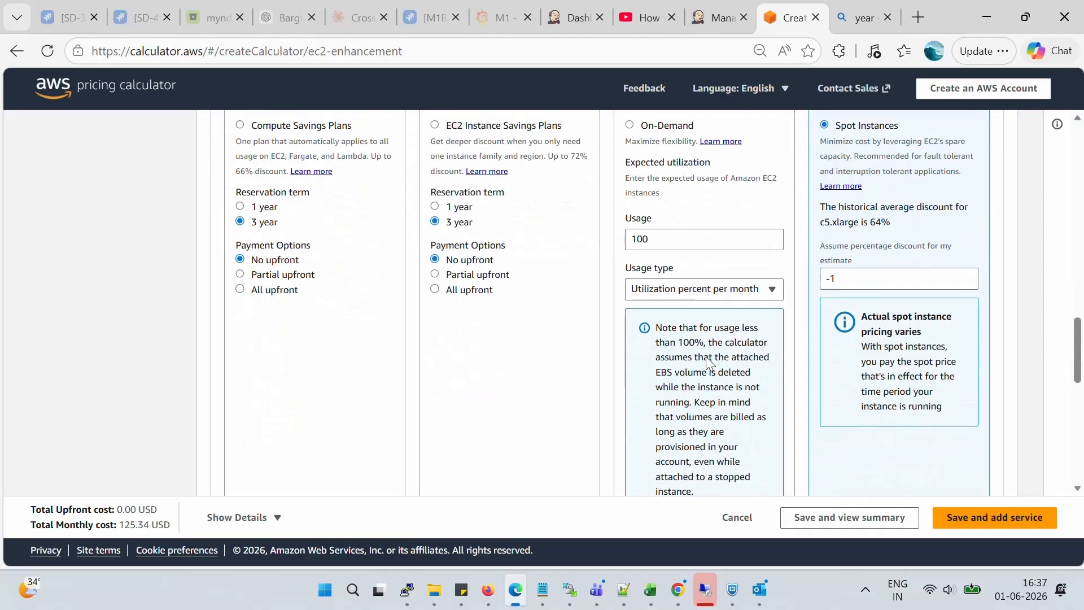
pyautogui.scroll(-3, 710, 364)
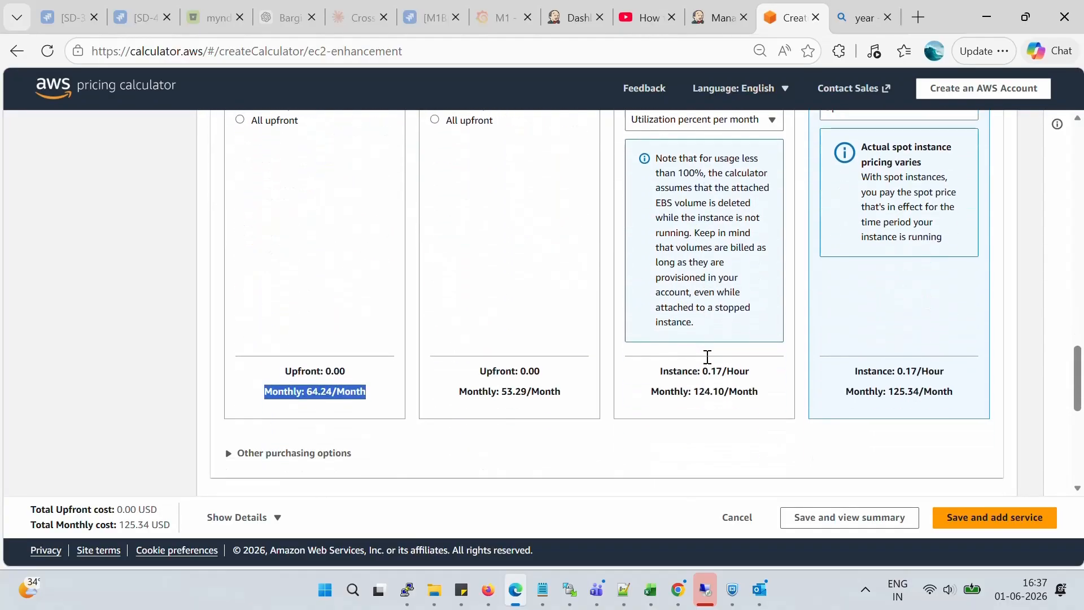
# - Enable detailed monitoring to check its effect on the total monthly cost, and disable it again
pyautogui.scroll(-3, 704, 341)
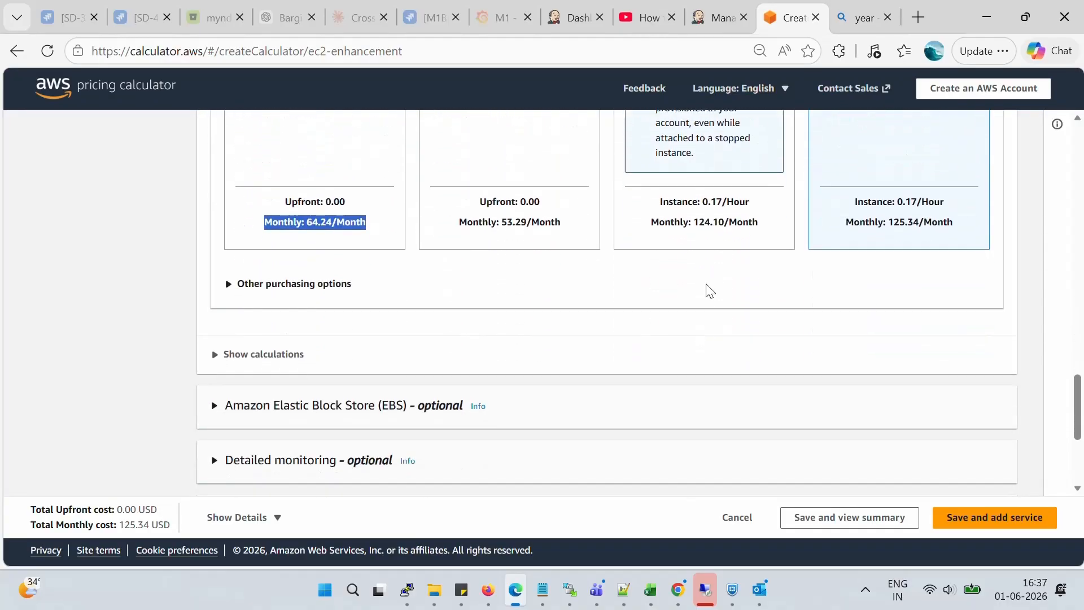
pyautogui.scroll(-2, 709, 291)
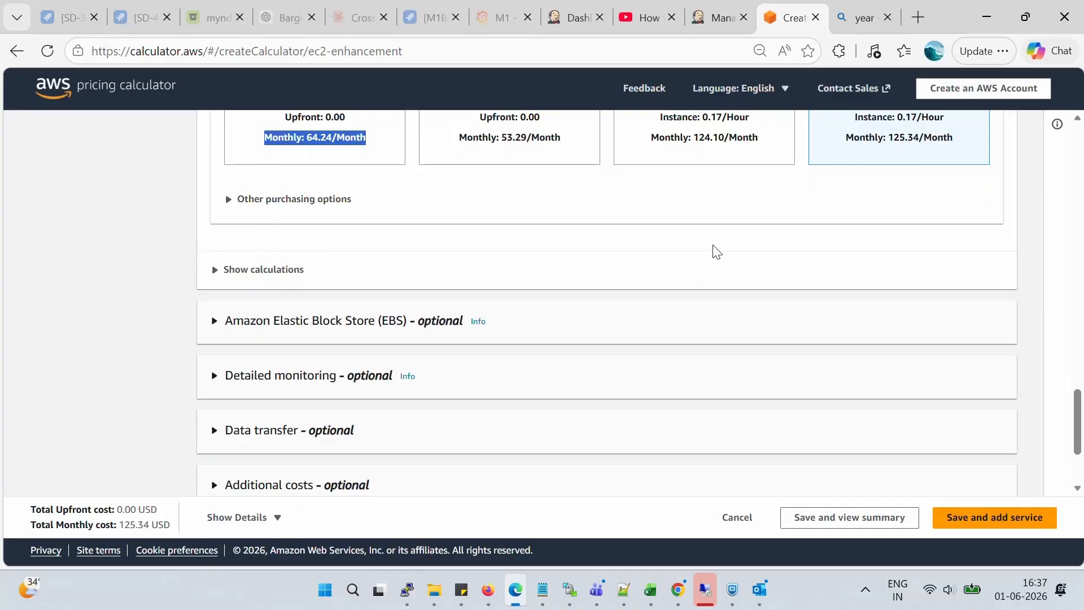
pyautogui.scroll(-1, 712, 248)
pyautogui.scroll(1, 712, 248)
pyautogui.scroll(-2, 443, 373)
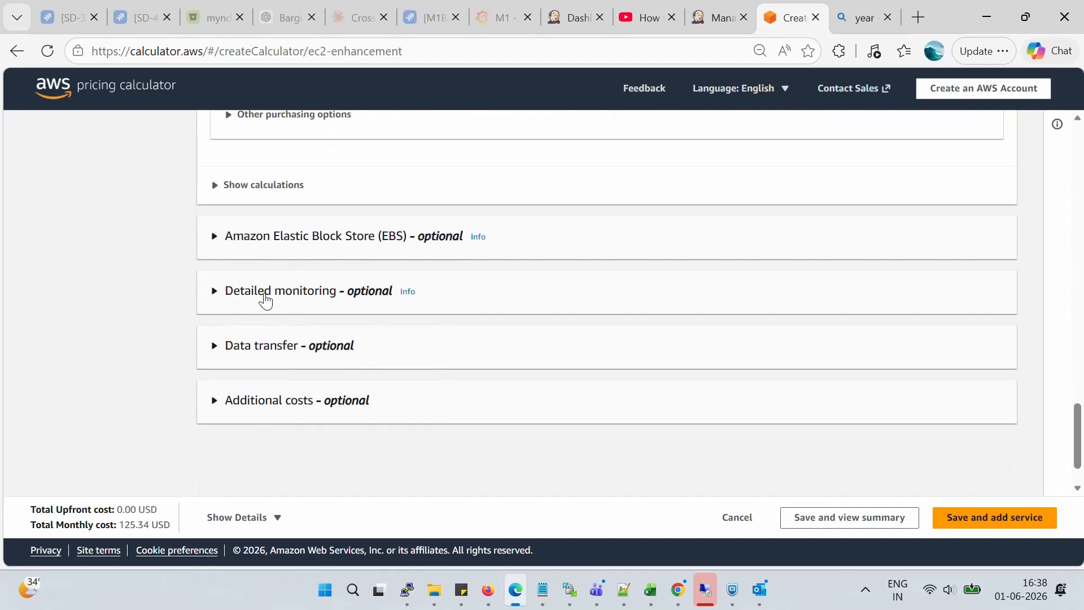
pyautogui.click(264, 296)
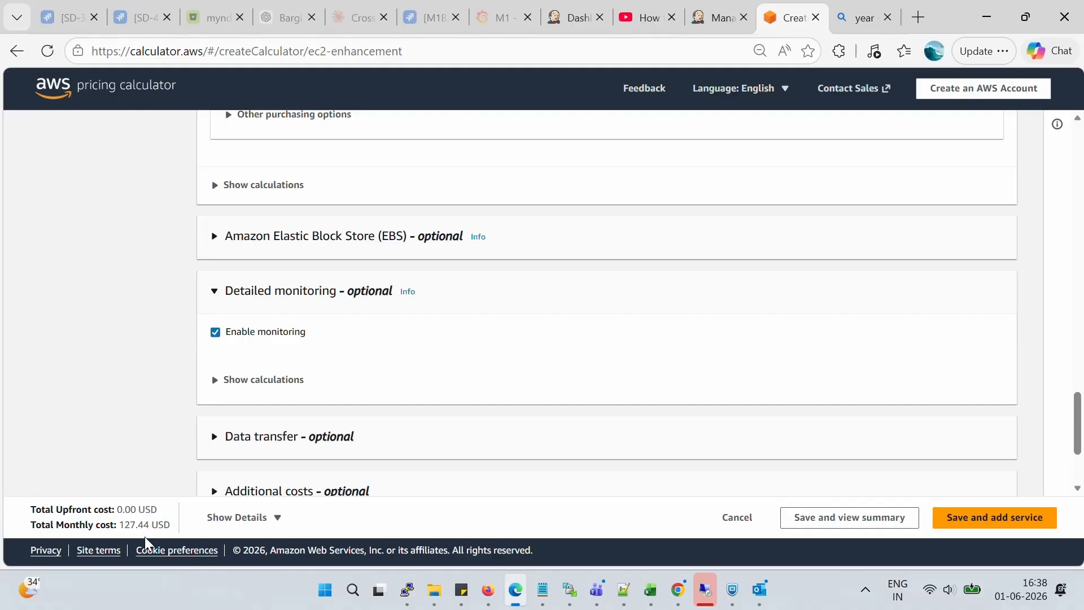
pyautogui.click(214, 334)
# - Set the EBS storage amount to 100 GB for the General Purpose SSD (gp3) volume and check the total monthly cost
pyautogui.click(215, 236)
pyautogui.scroll(-1, 431, 415)
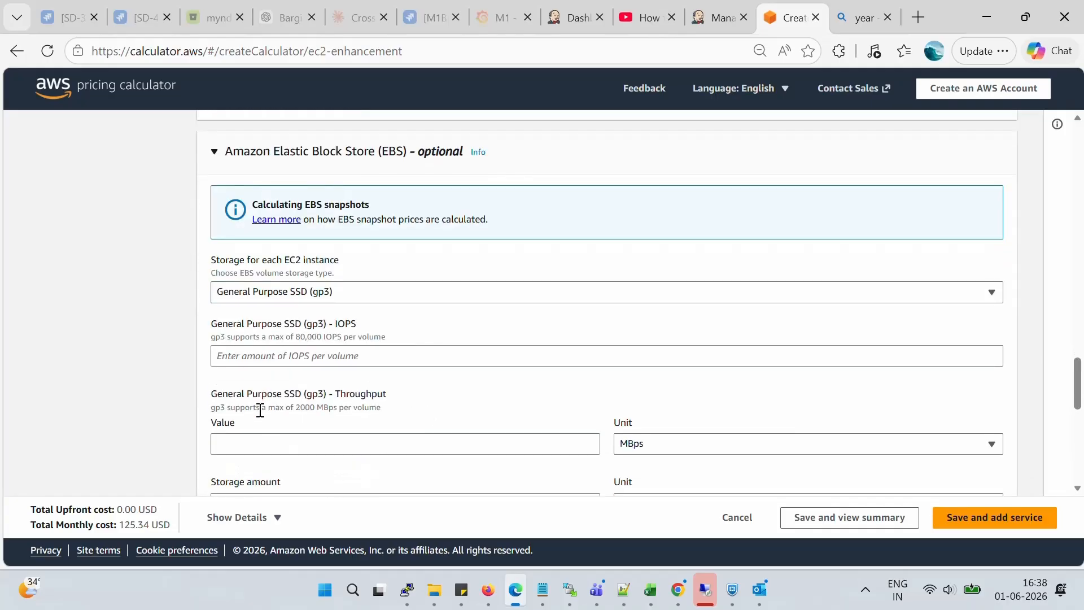
pyautogui.scroll(-1, 266, 440)
pyautogui.scroll(-1, 361, 407)
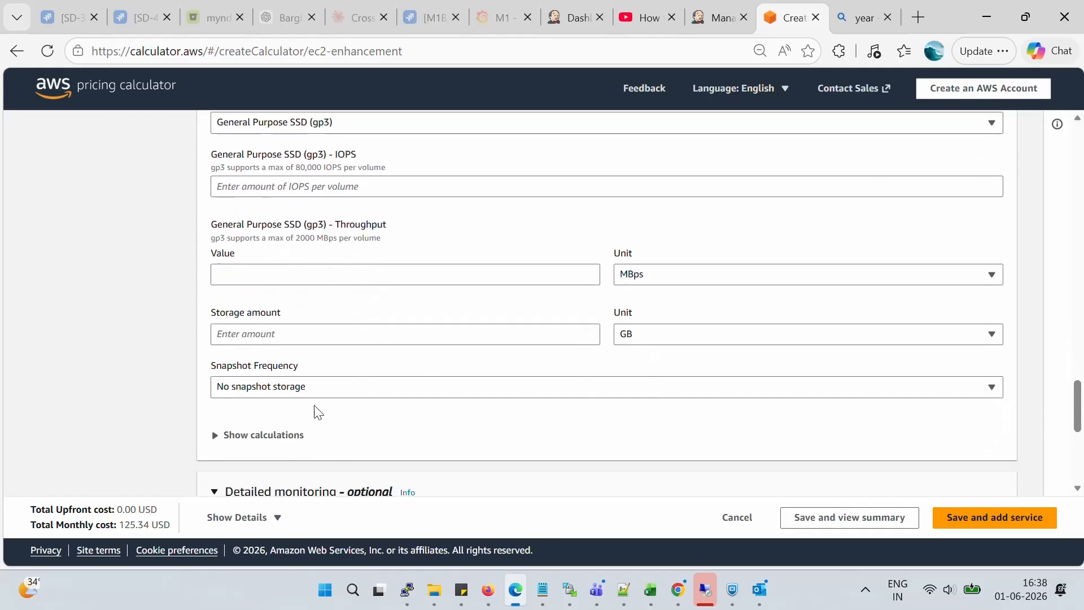
pyautogui.click(312, 335)
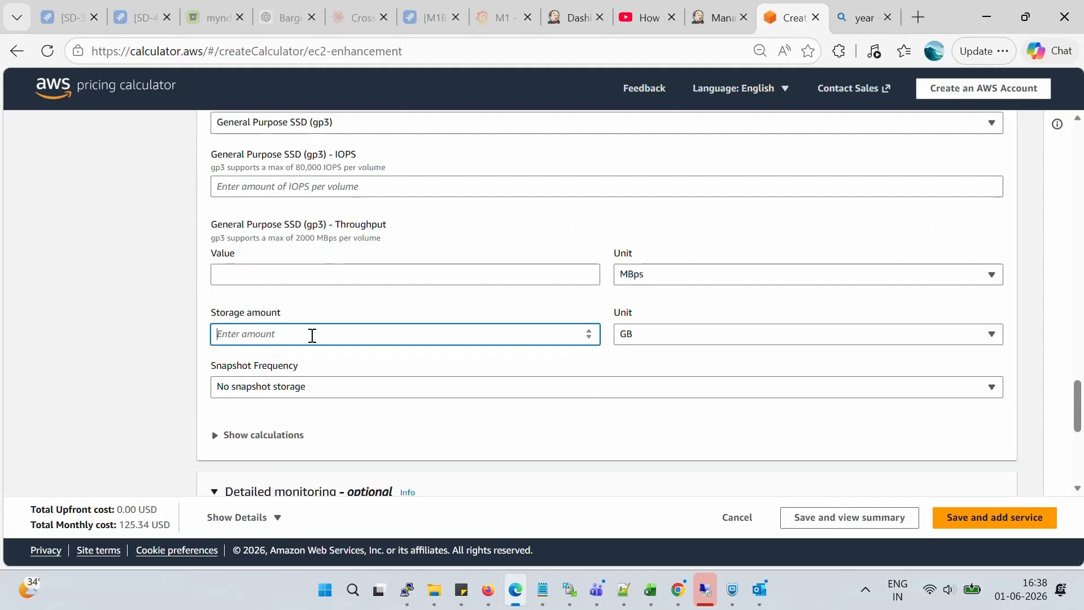
pyautogui.write('100')
pyautogui.click(99, 358)
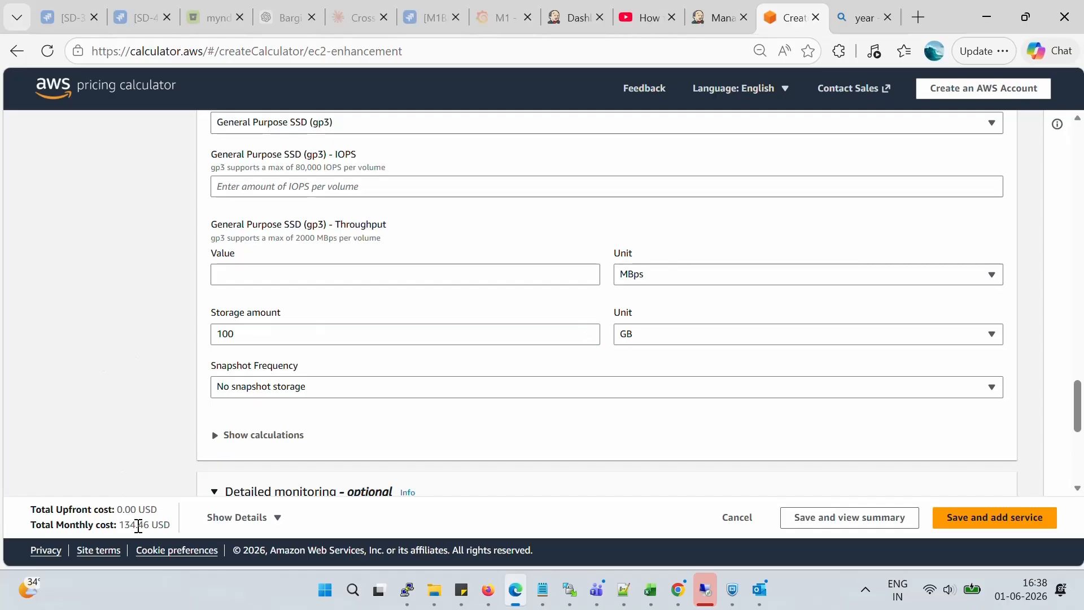
pyautogui.moveTo(121, 525); pyautogui.dragTo(166, 525)
pyautogui.click(102, 378)
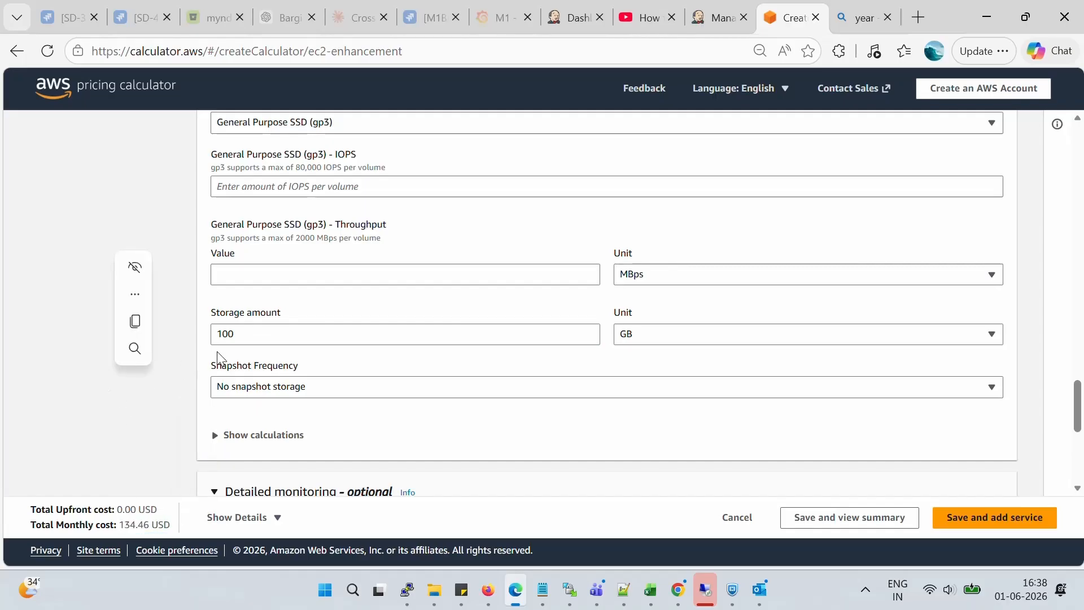
pyautogui.doubleClick(252, 338)
pyautogui.click(127, 358)
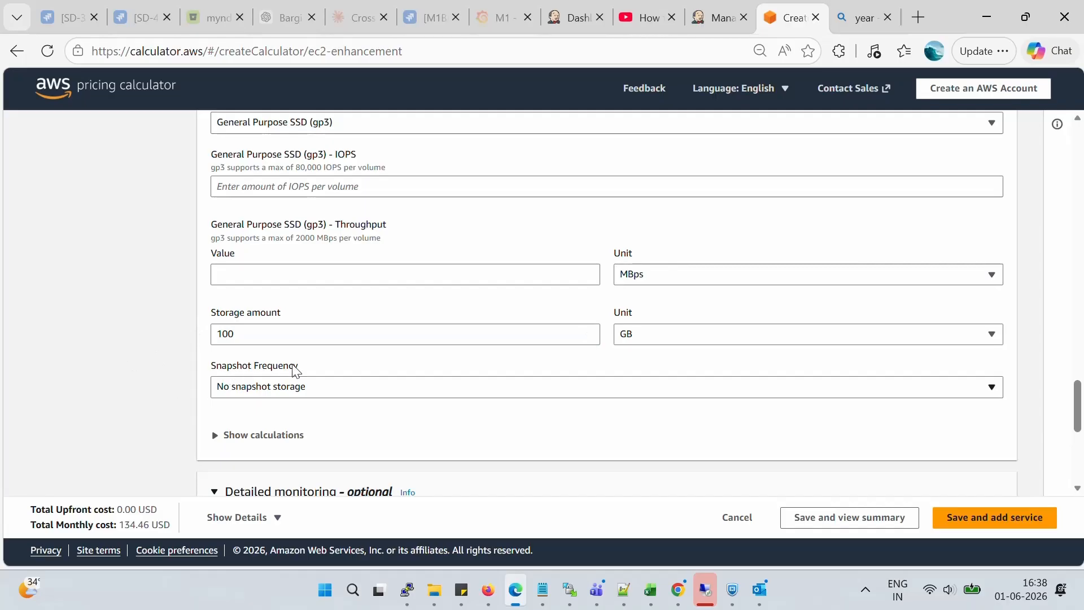
# - Set the snapshot frequency of the EBS storage to Weekly
pyautogui.scroll(-2, 316, 375)
pyautogui.moveTo(325, 282); pyautogui.dragTo(247, 281)
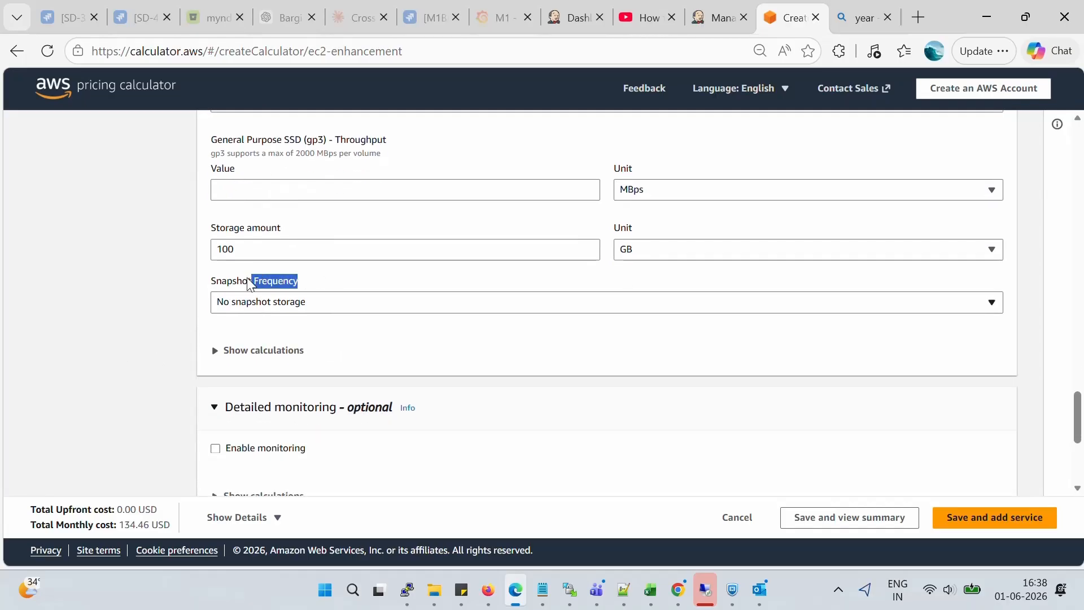
pyautogui.click(372, 312)
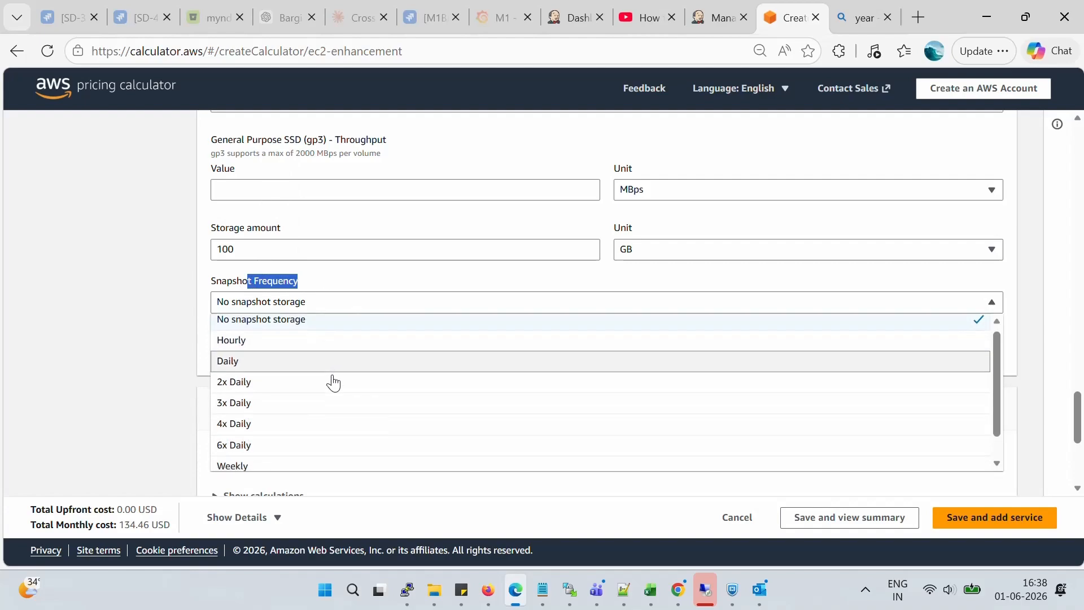
pyautogui.scroll(-2, 331, 401)
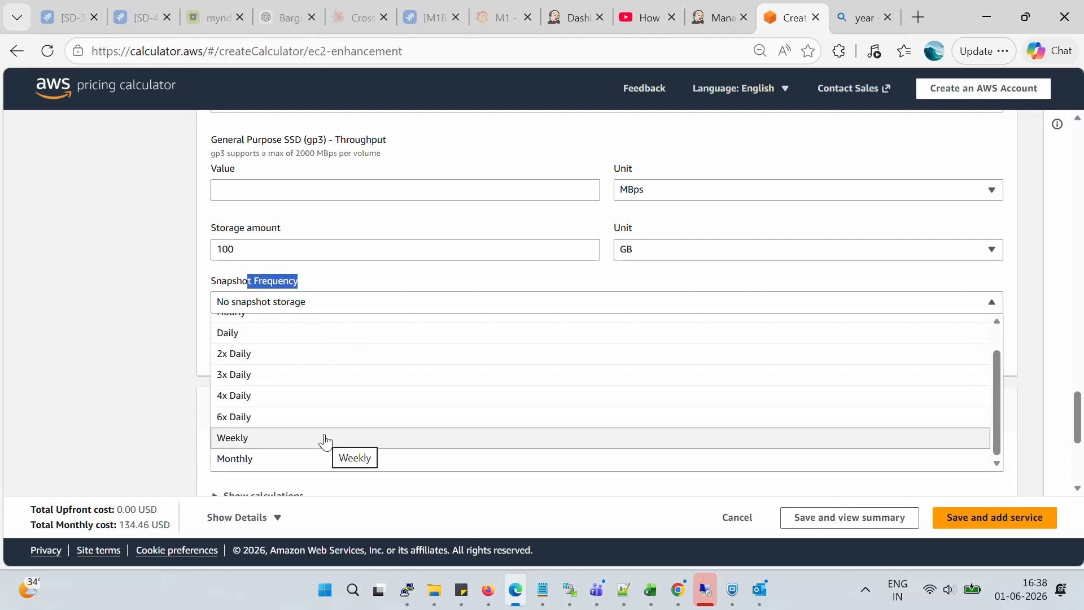
pyautogui.click(312, 437)
pyautogui.click(112, 415)
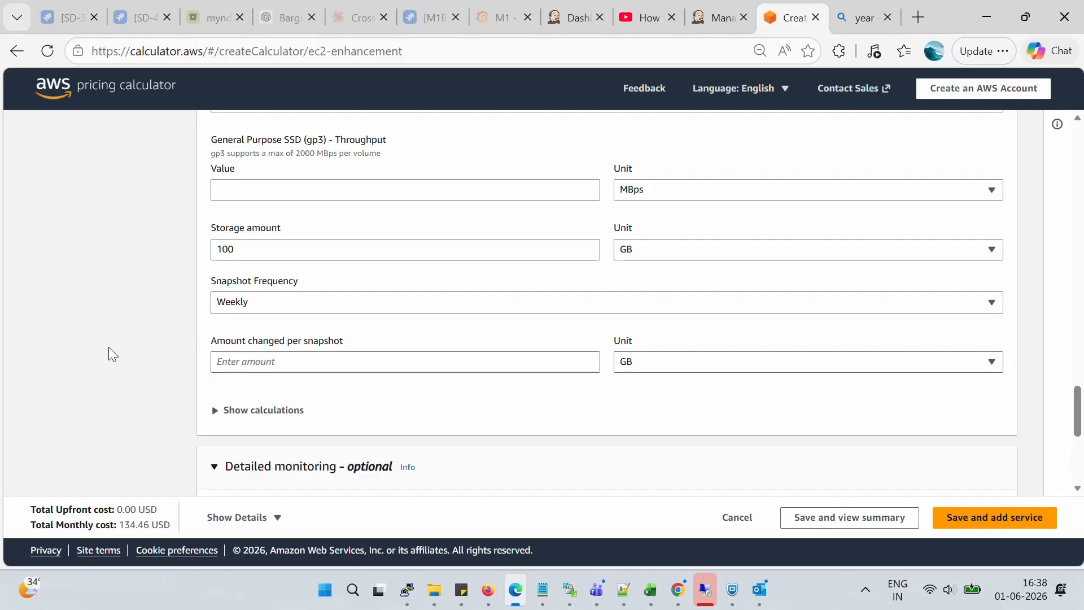
# - Try 2 GB as the amount changed per snapshot, and clear the amount again
pyautogui.click(316, 359)
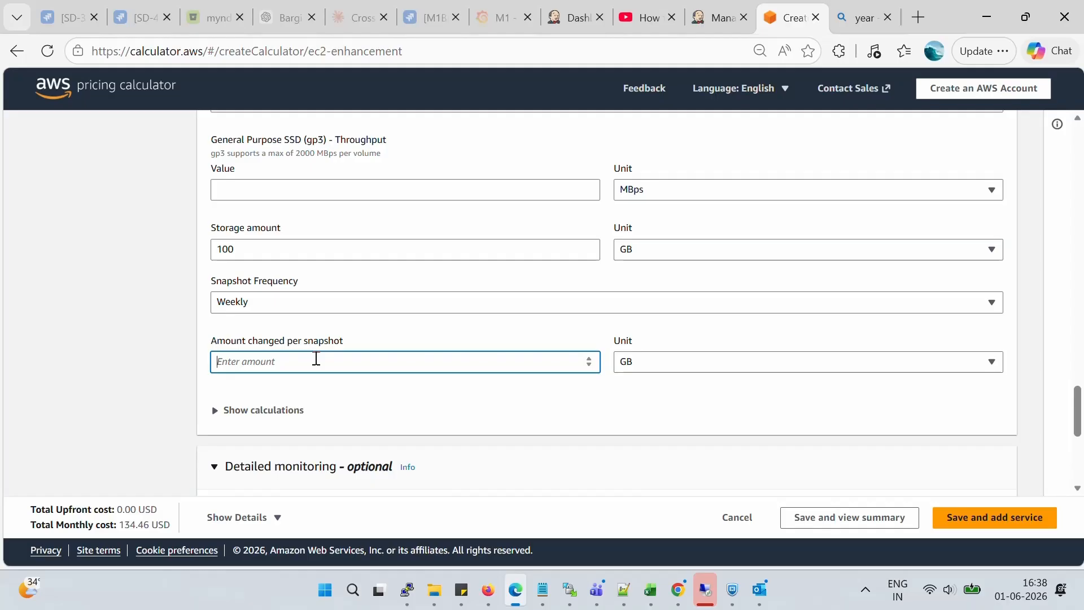
pyautogui.write('2')
pyautogui.click(130, 388)
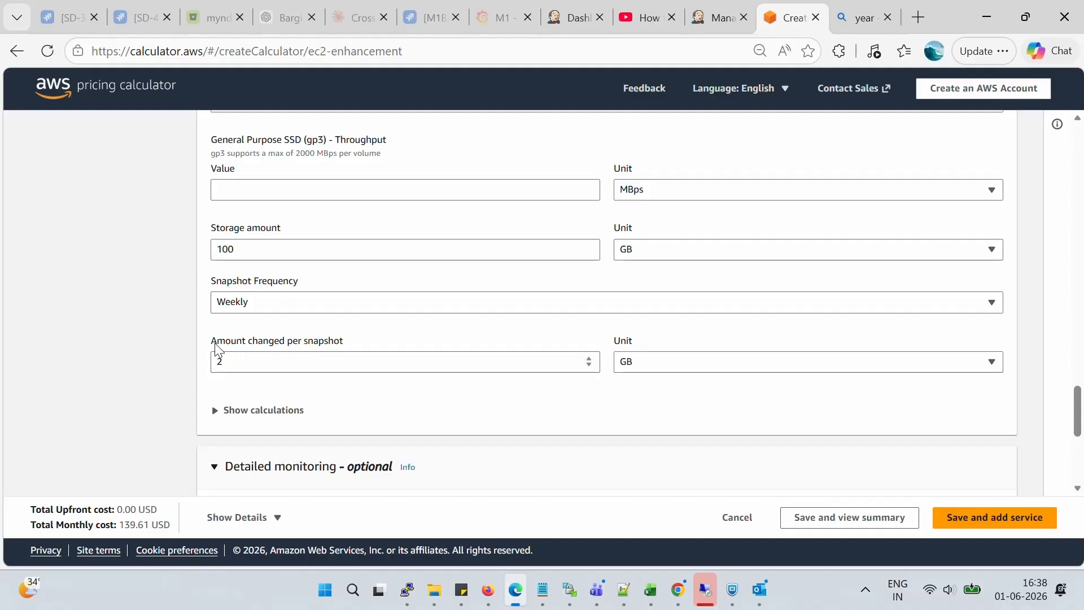
pyautogui.click(666, 360)
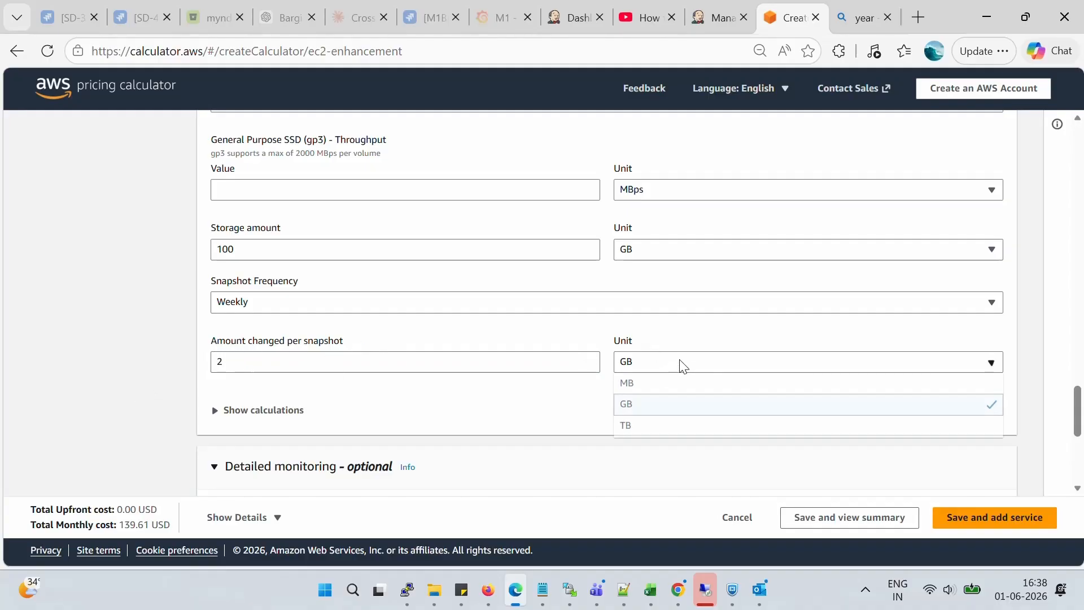
pyautogui.click(653, 405)
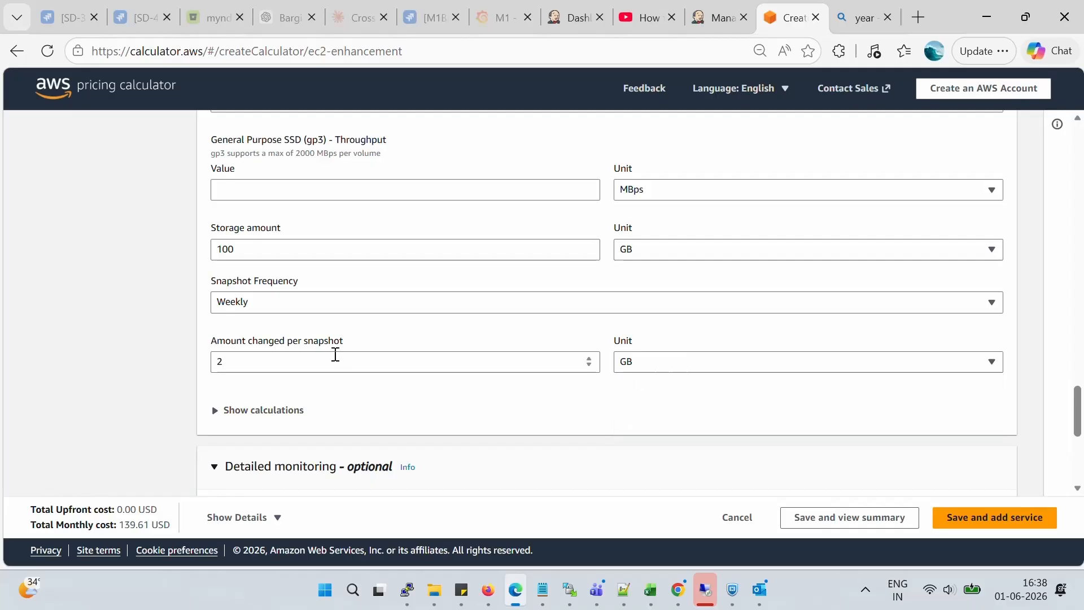
pyautogui.moveTo(422, 360); pyautogui.dragTo(110, 385)
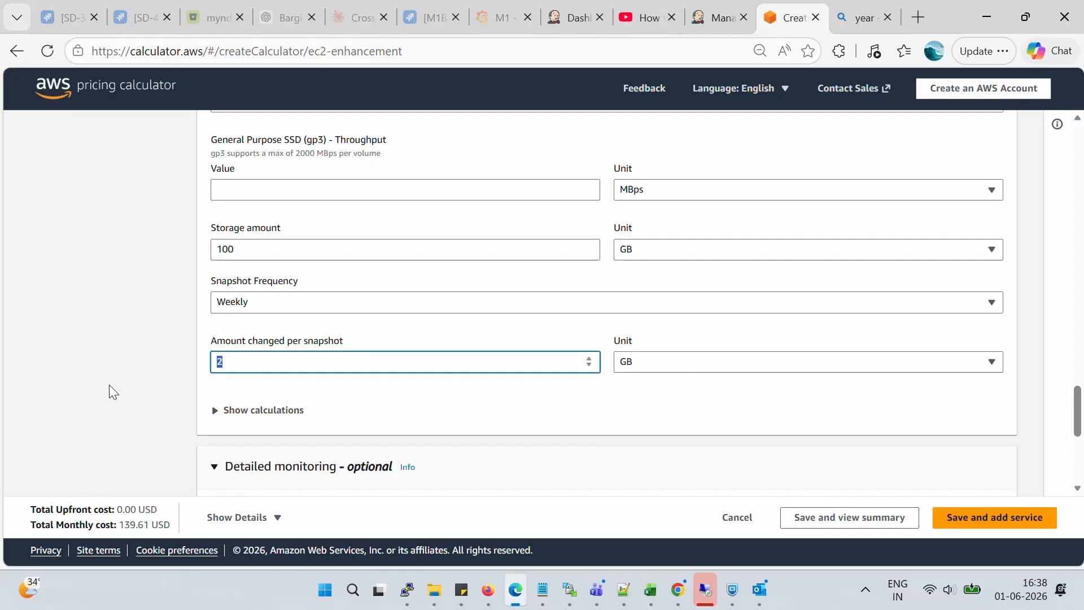
pyautogui.press('BackSpace')
# - Look into the optional Data transfer and Additional costs sections, and collapse both again
pyautogui.scroll(-5, 193, 399)
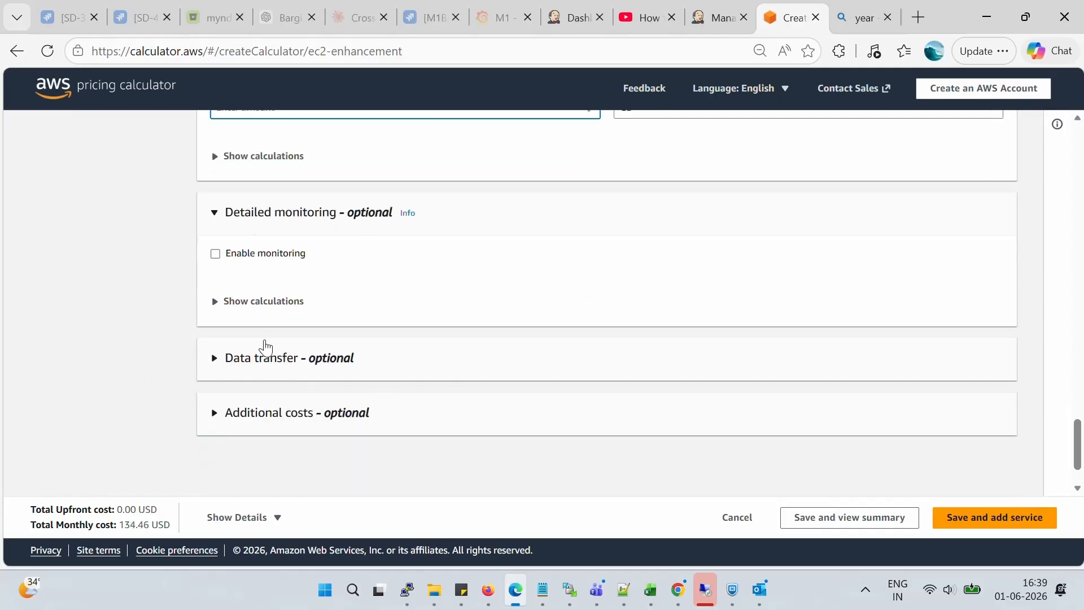
pyautogui.click(293, 351)
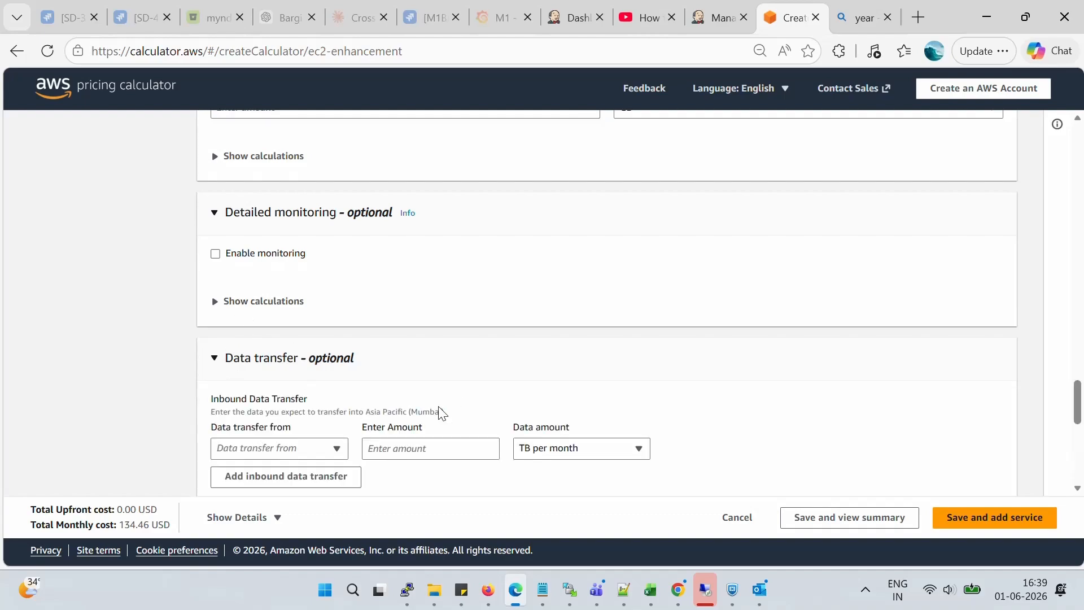
pyautogui.click(289, 361)
pyautogui.scroll(-2, 285, 415)
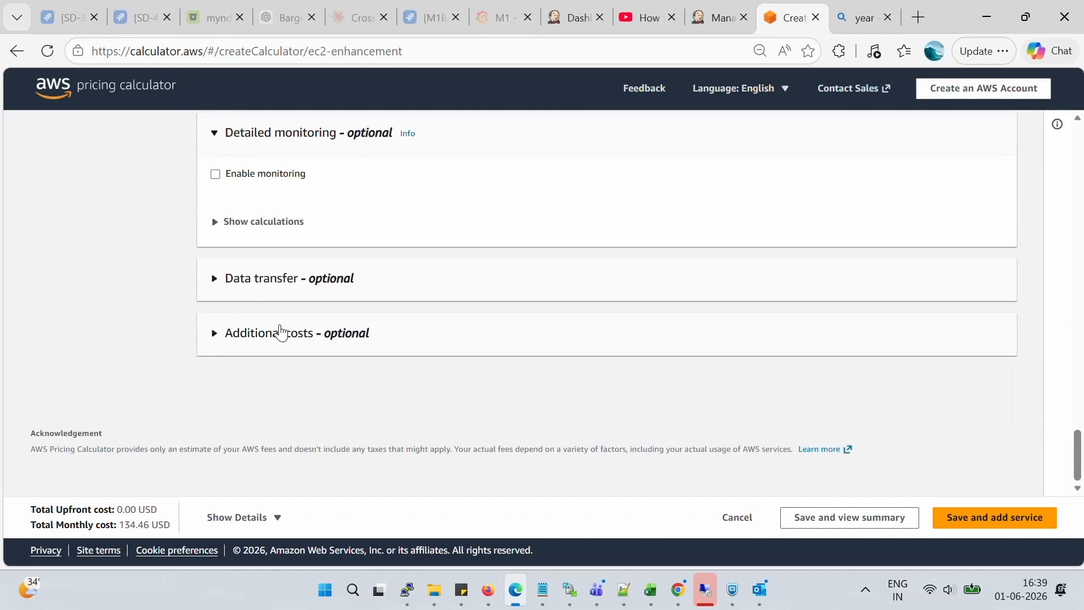
pyautogui.click(279, 332)
pyautogui.click(266, 332)
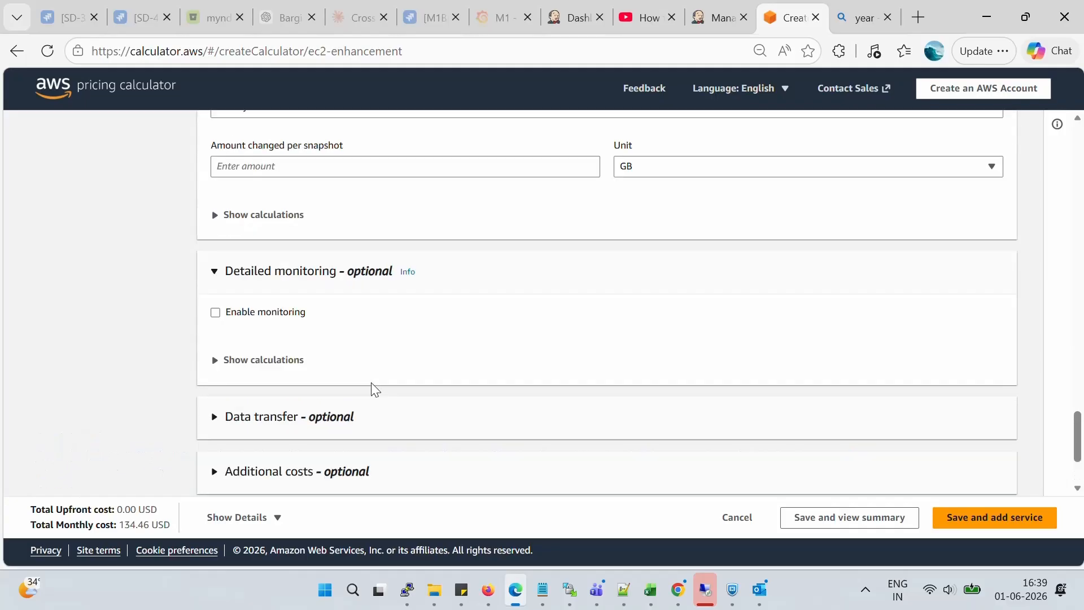
# - Check the total monthly cost of the Linux instance configuration with its EBS storage
pyautogui.scroll(5, 369, 386)
pyautogui.scroll(3, 374, 388)
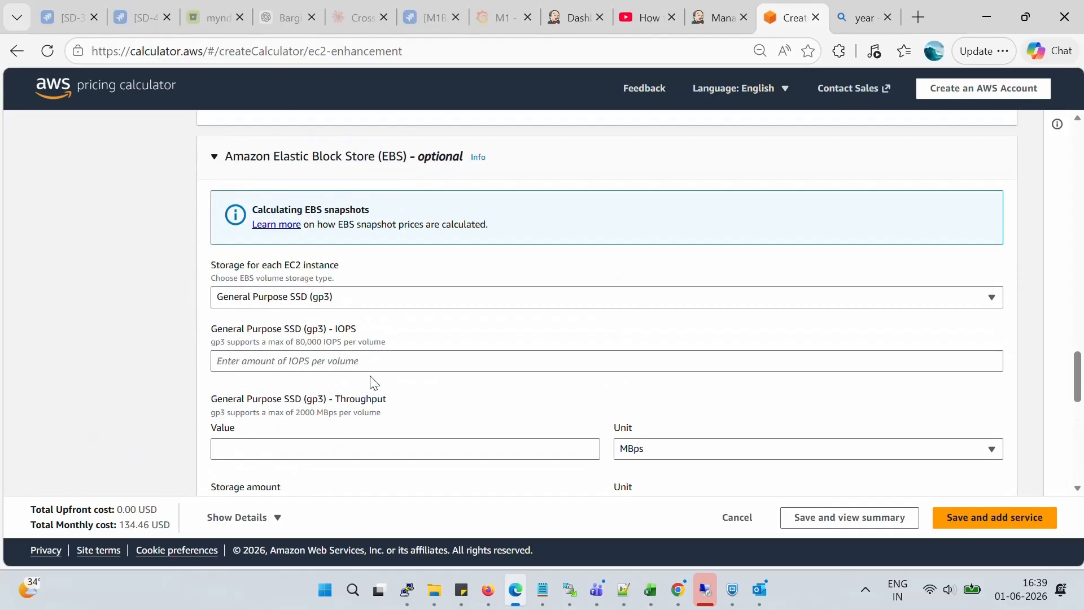
pyautogui.moveTo(163, 526); pyautogui.dragTo(116, 525)
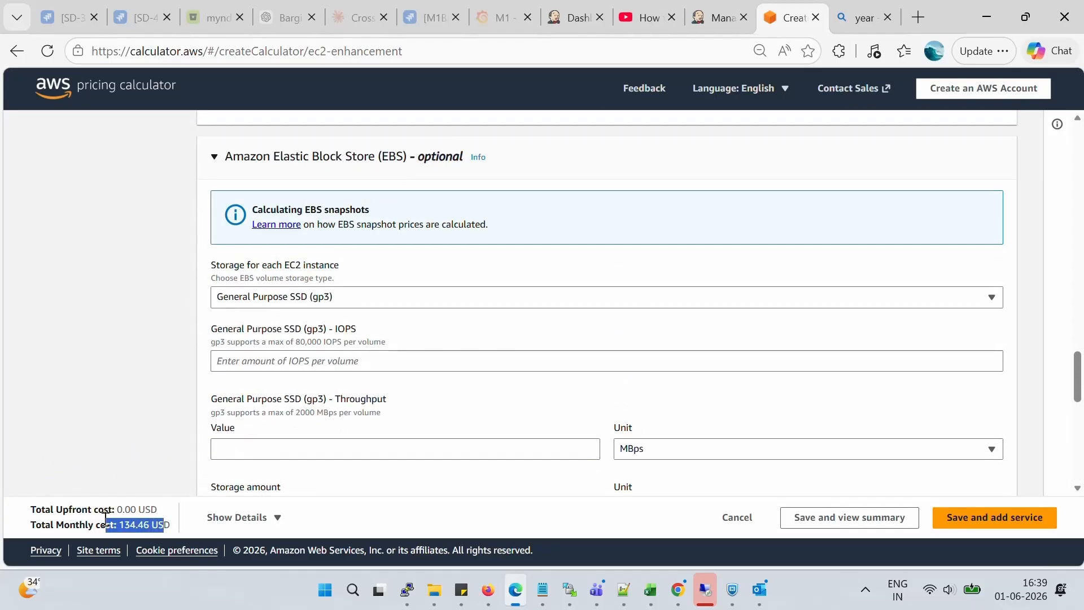
pyautogui.click(90, 383)
# - Change the operating system in the EC2 specifications to Windows Server
pyautogui.scroll(4, 122, 405)
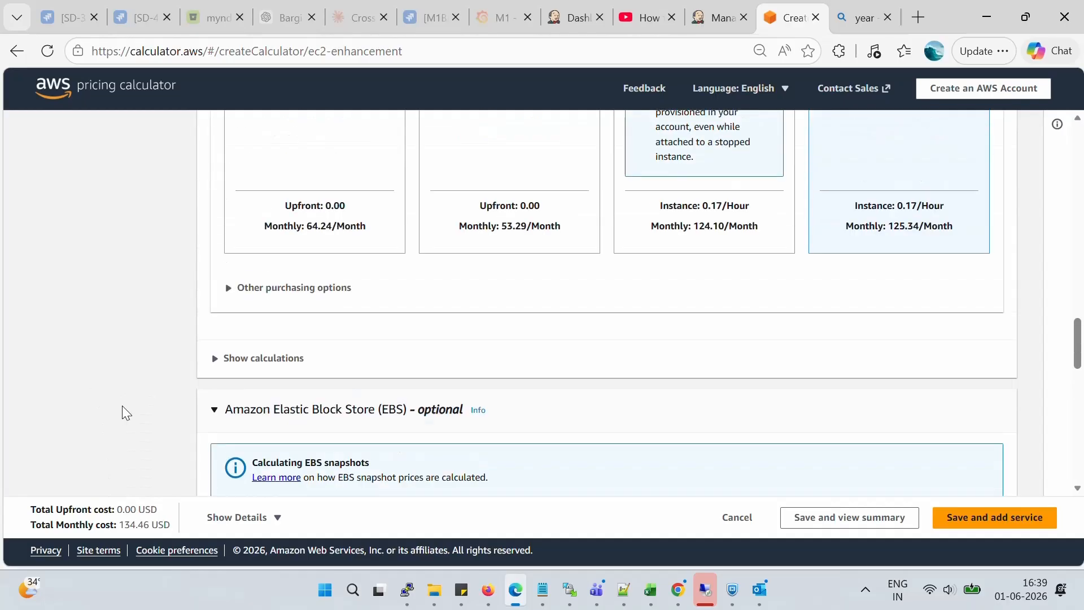
pyautogui.scroll(10, 122, 406)
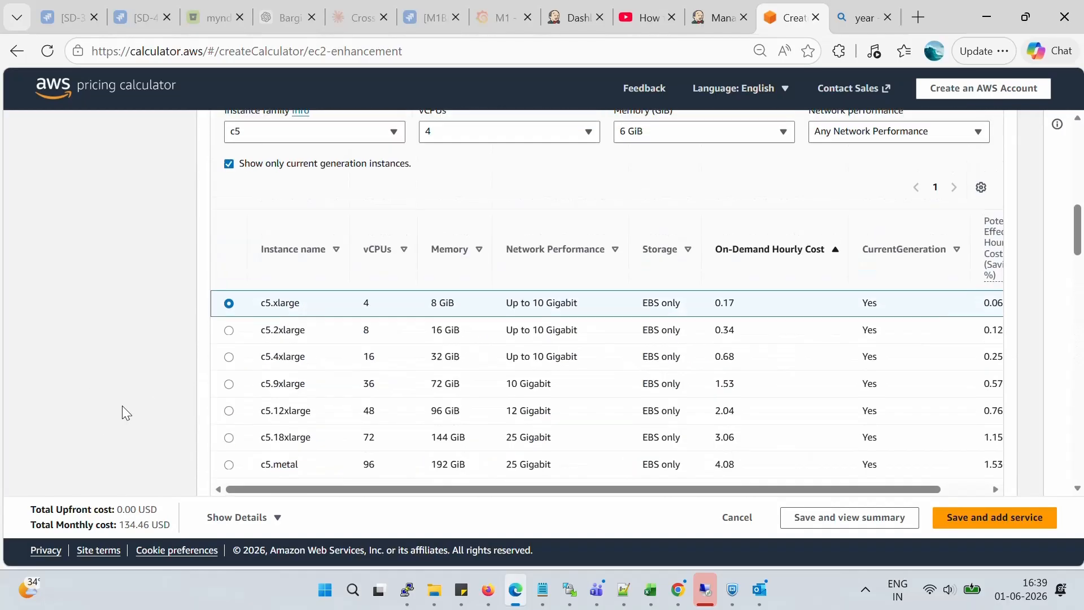
pyautogui.scroll(4, 122, 413)
pyautogui.scroll(-3, 122, 413)
pyautogui.scroll(5, 122, 412)
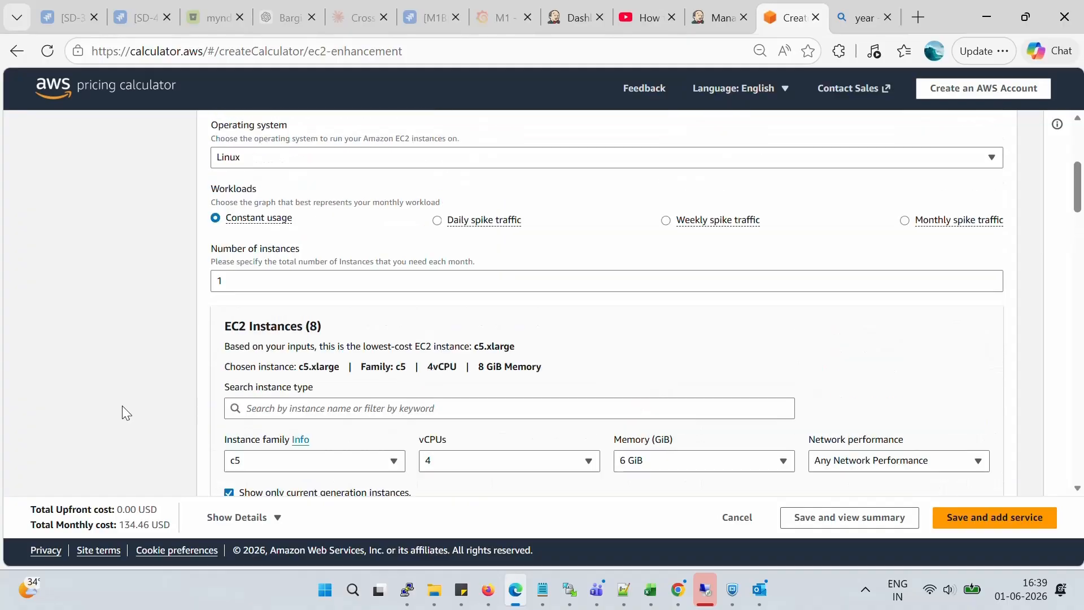
pyautogui.scroll(1, 126, 413)
pyautogui.click(288, 246)
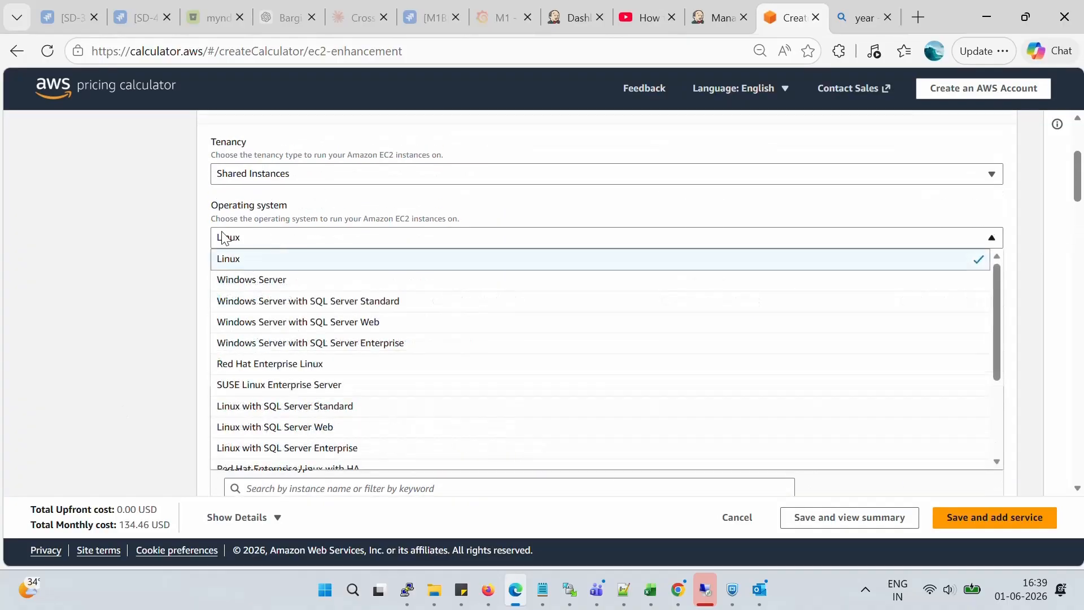
pyautogui.click(290, 280)
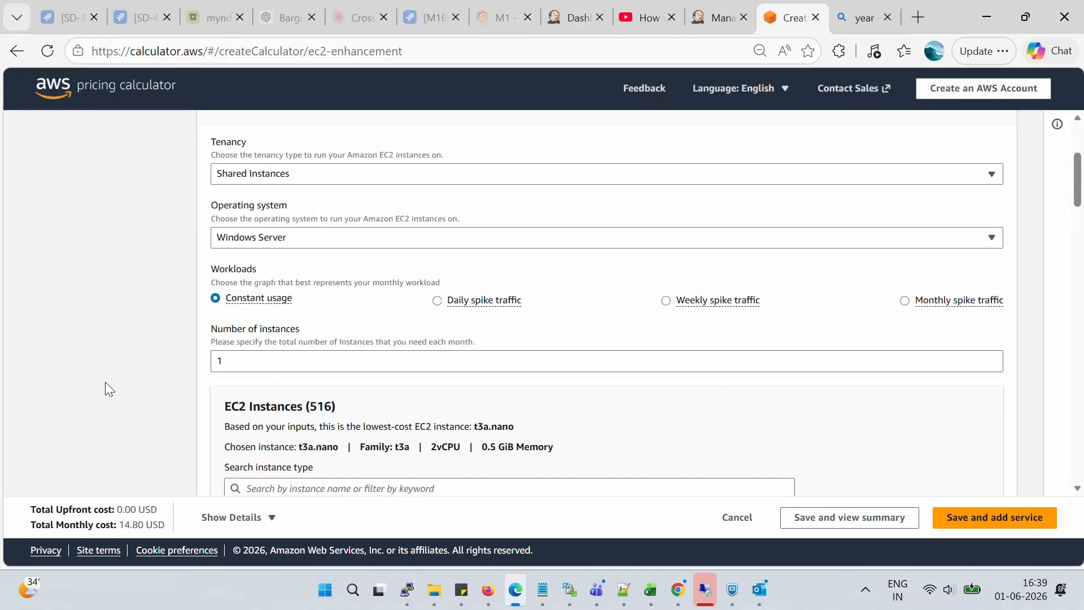
# - Filter the EC2 instances by 4 vCPUs and 8 GiB of memory
pyautogui.scroll(-3, 305, 376)
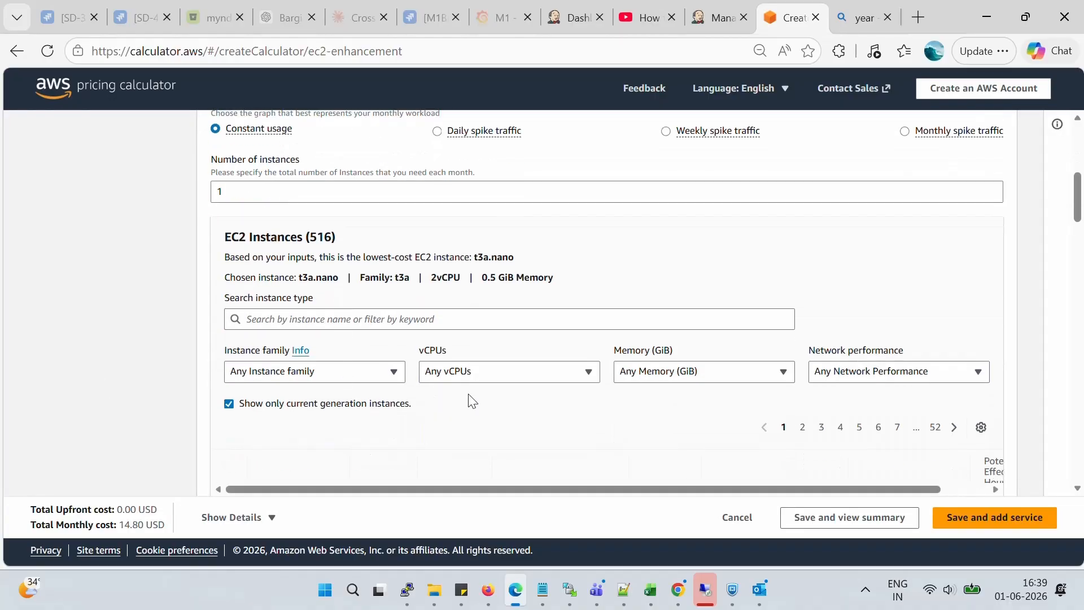
pyautogui.scroll(-2, 472, 402)
pyautogui.click(561, 289)
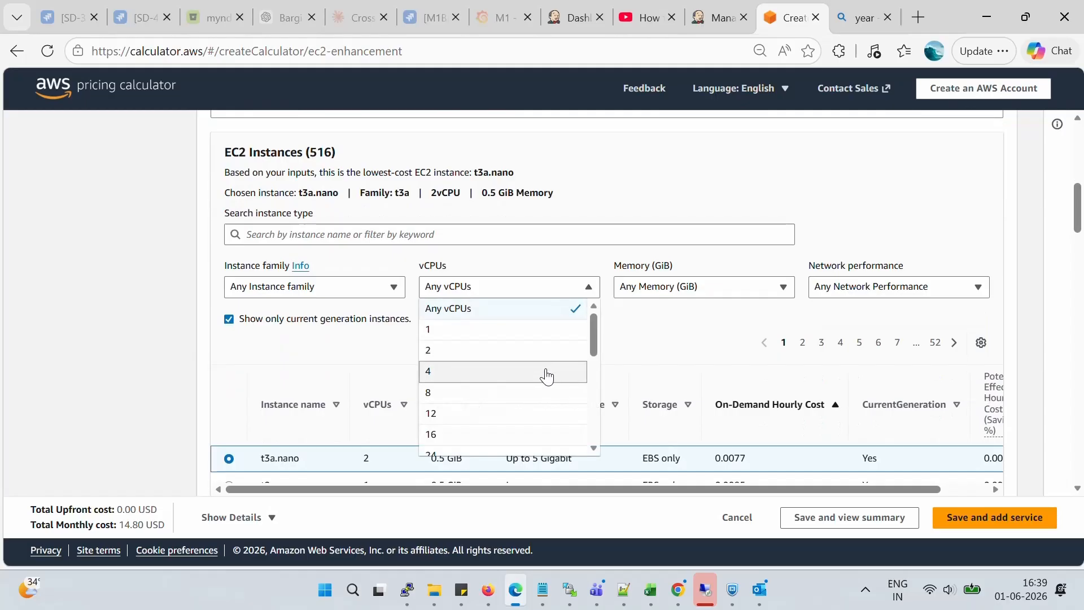
pyautogui.click(546, 375)
pyautogui.click(735, 293)
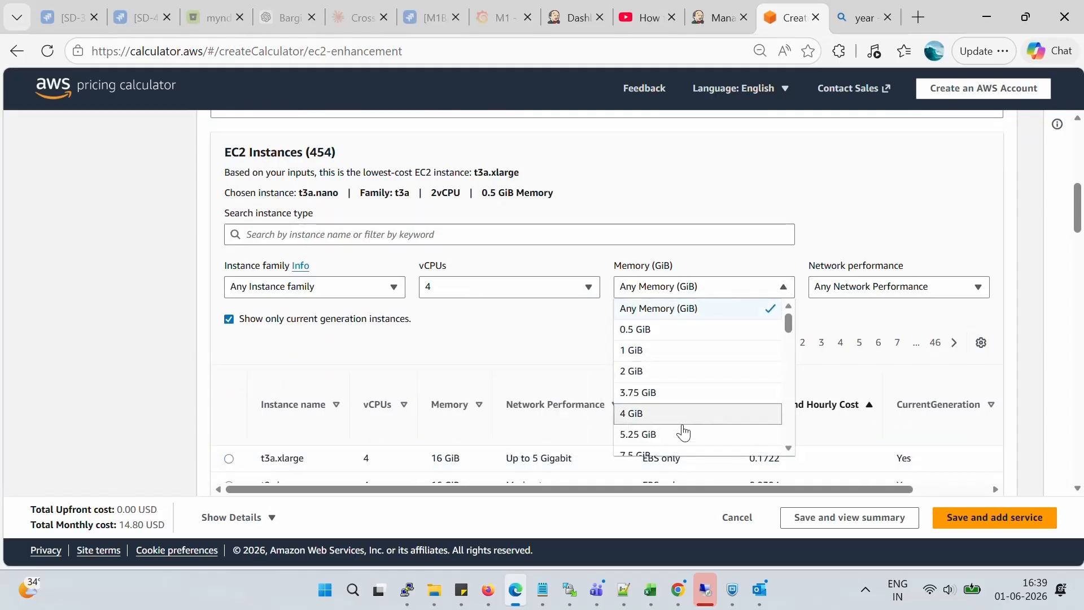
pyautogui.scroll(-2, 698, 406)
pyautogui.click(680, 400)
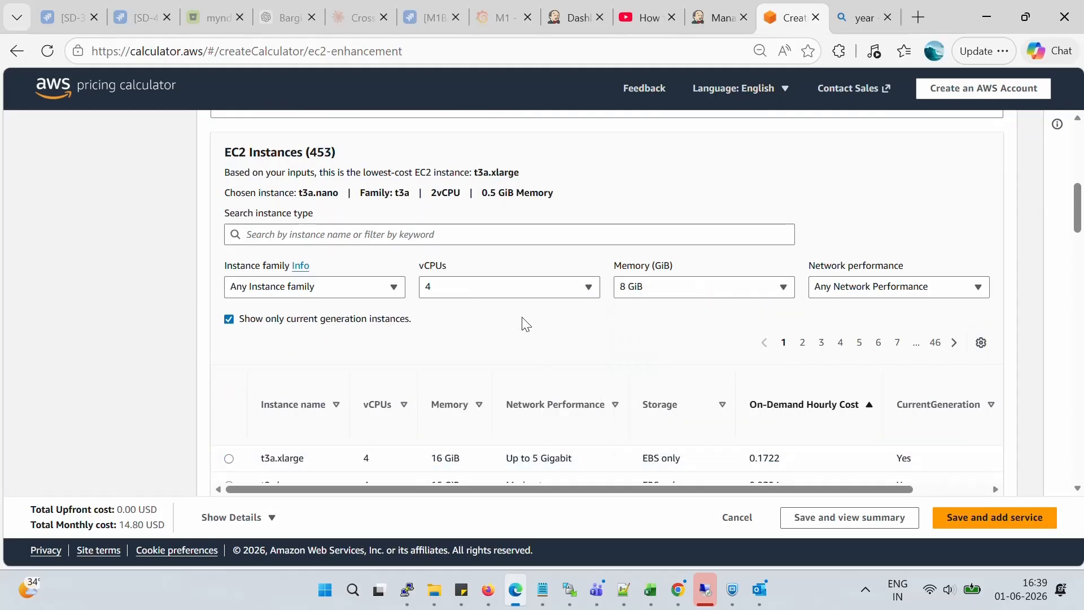
# - Choose the t3a.xlarge instance and check the total monthly cost
pyautogui.scroll(-3, 524, 322)
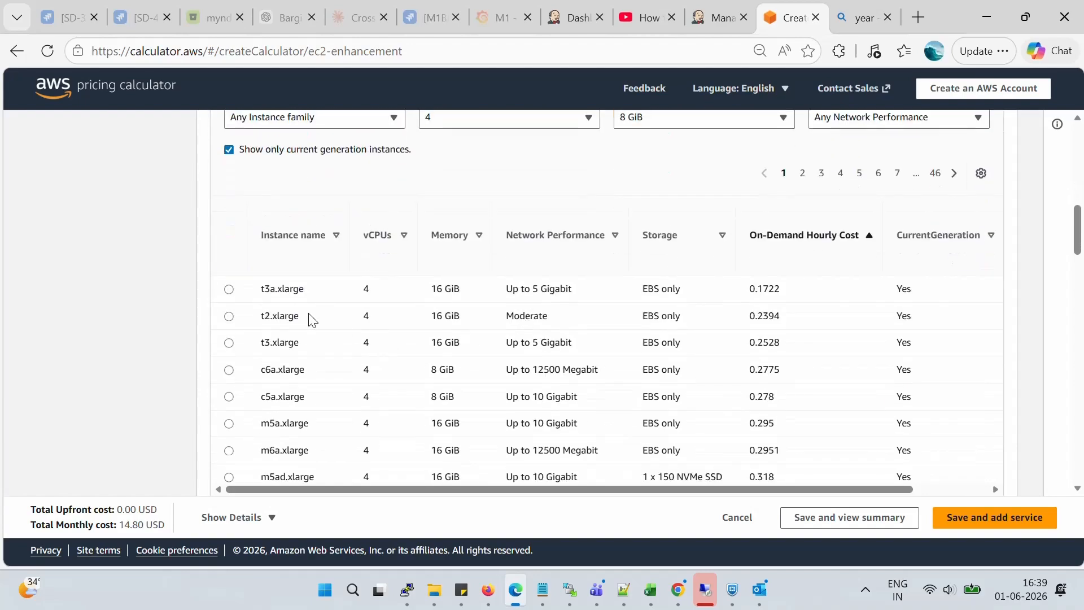
pyautogui.click(229, 290)
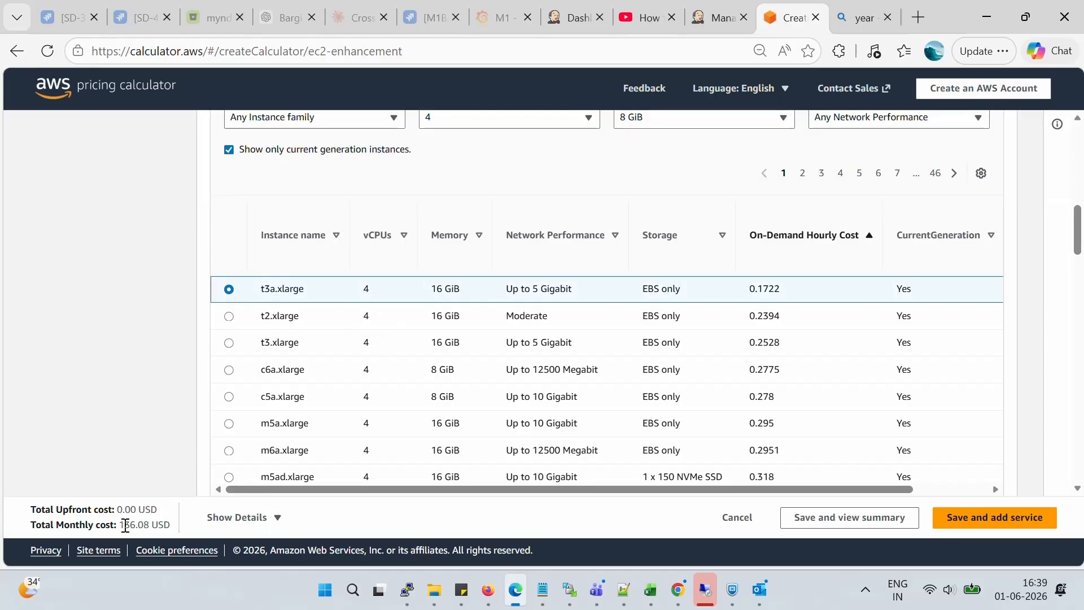
pyautogui.moveTo(122, 525); pyautogui.dragTo(170, 525)
pyautogui.click(106, 360)
# - Choose On-Demand as the payment option for the t3a.xlarge instance and compare the monthly prices of the options
pyautogui.scroll(-12, 587, 360)
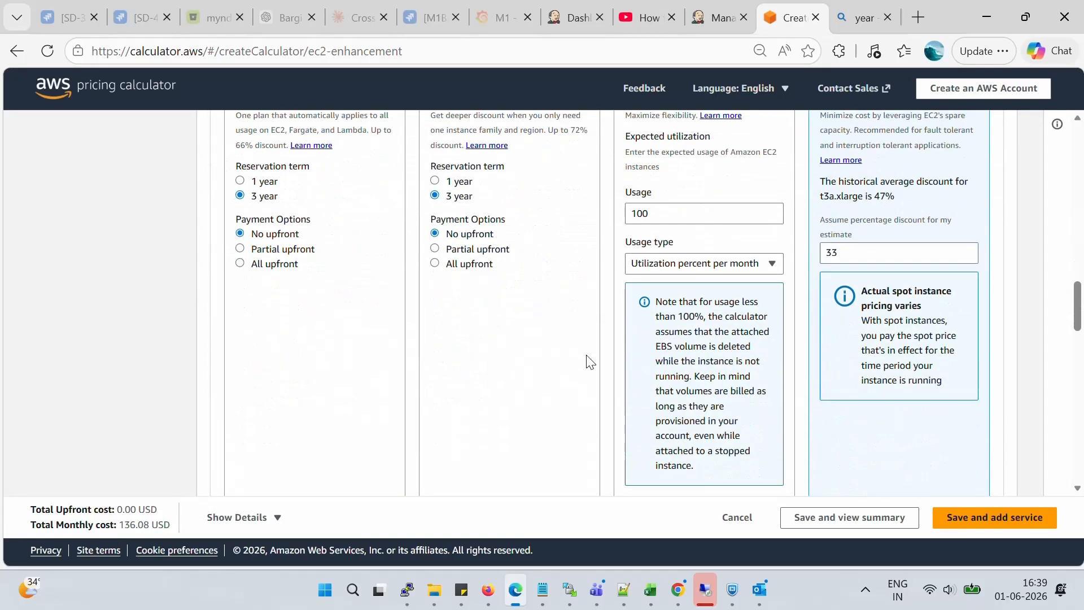
pyautogui.scroll(5, 588, 363)
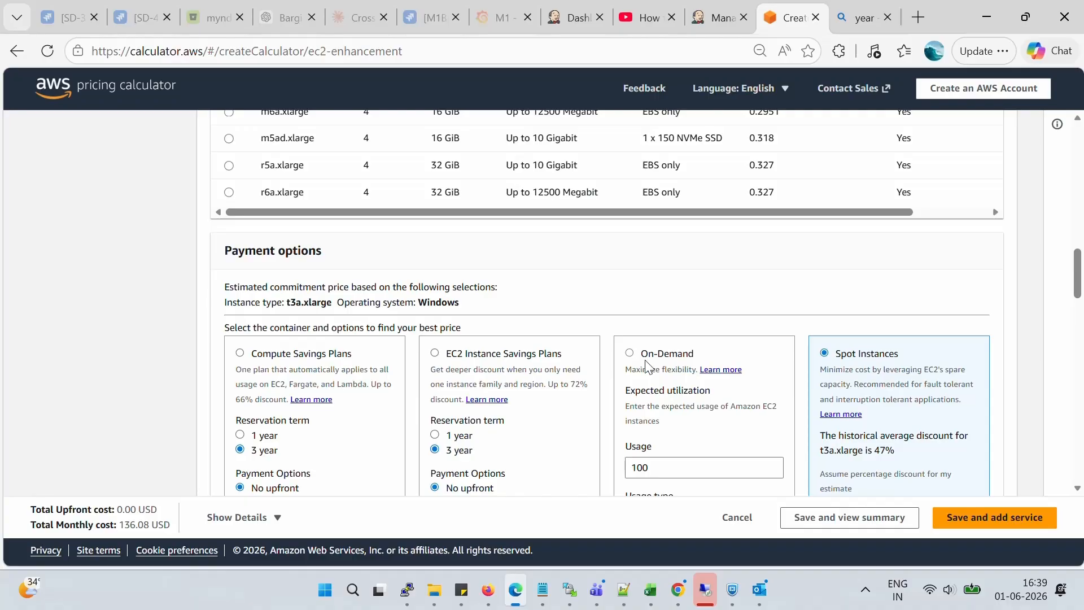
pyautogui.click(629, 353)
pyautogui.scroll(-5, 808, 316)
pyautogui.scroll(-3, 808, 316)
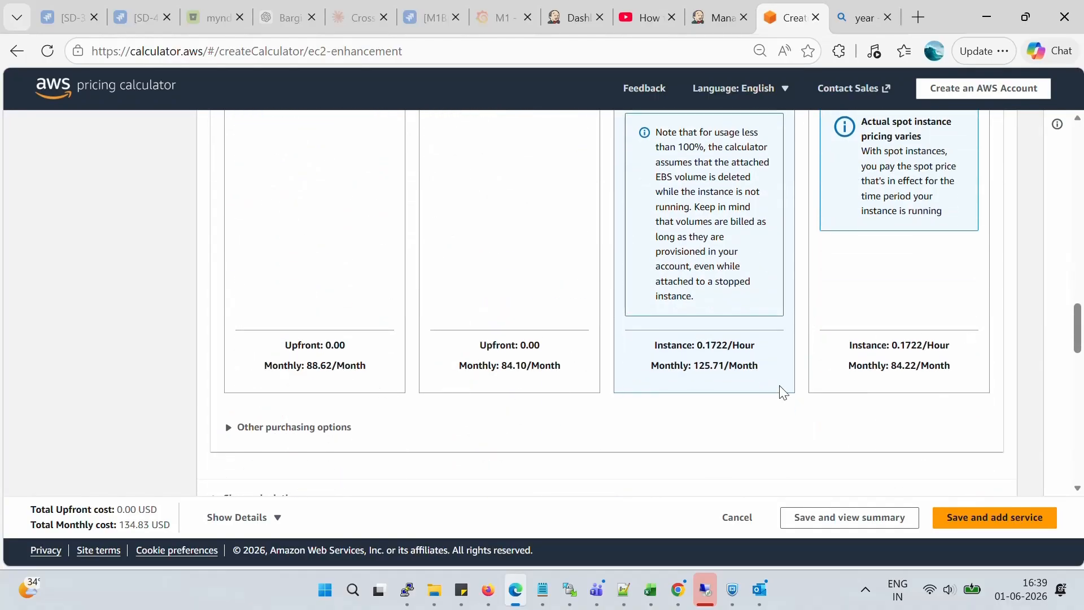
# - Review the EBS volume, storage amount and snapshot settings, and collapse the Amazon Elastic Block Store section
pyautogui.scroll(-3, 313, 333)
pyautogui.scroll(-4, 329, 359)
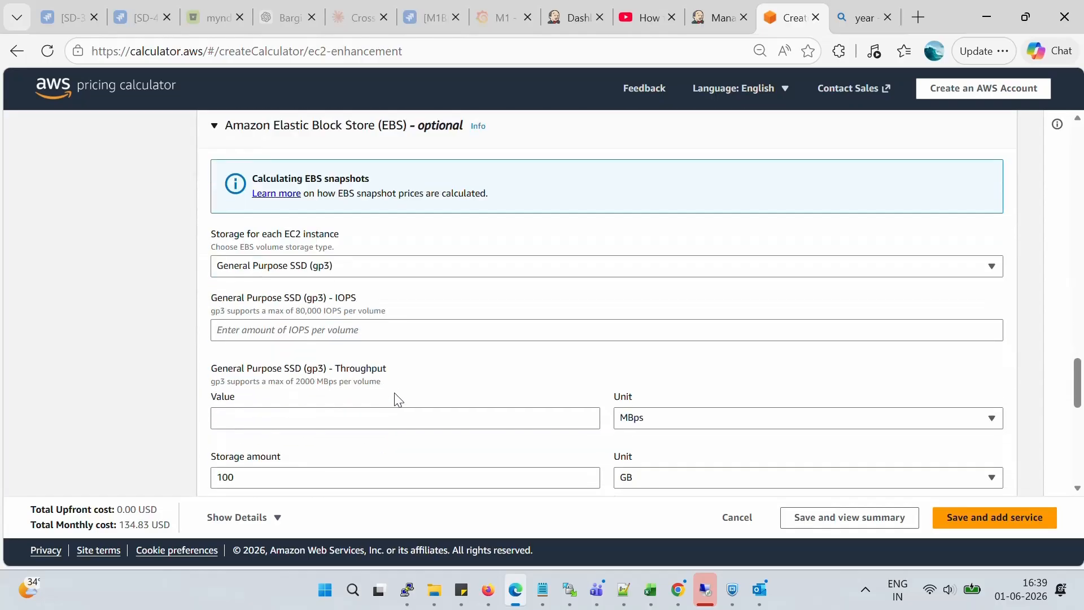
pyautogui.scroll(-2, 275, 435)
pyautogui.click(261, 398)
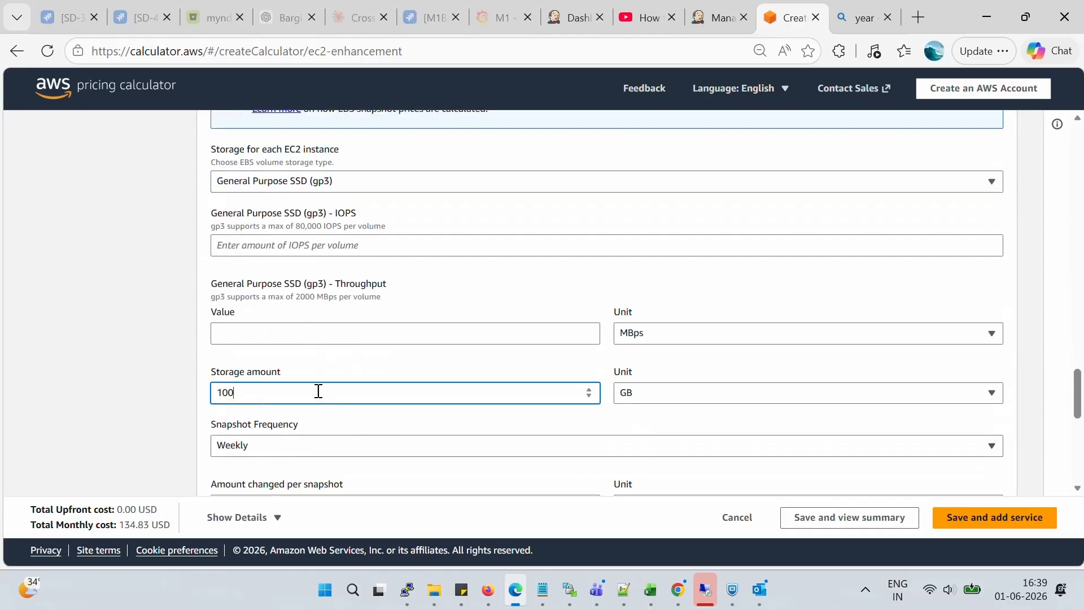
pyautogui.moveTo(275, 393); pyautogui.dragTo(184, 392)
pyautogui.scroll(-8, 338, 373)
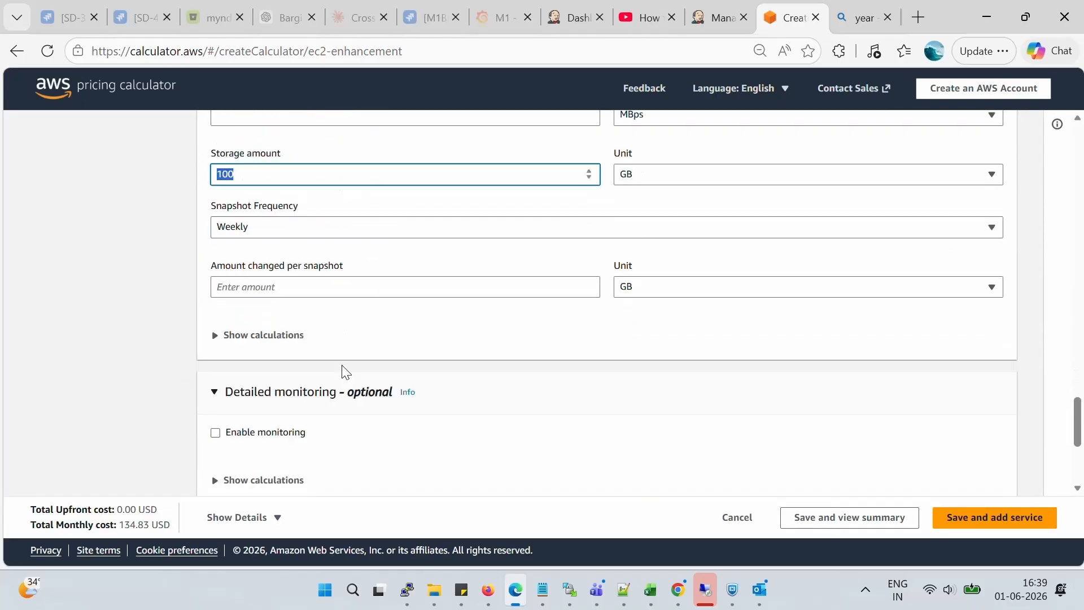
pyautogui.scroll(10, 465, 423)
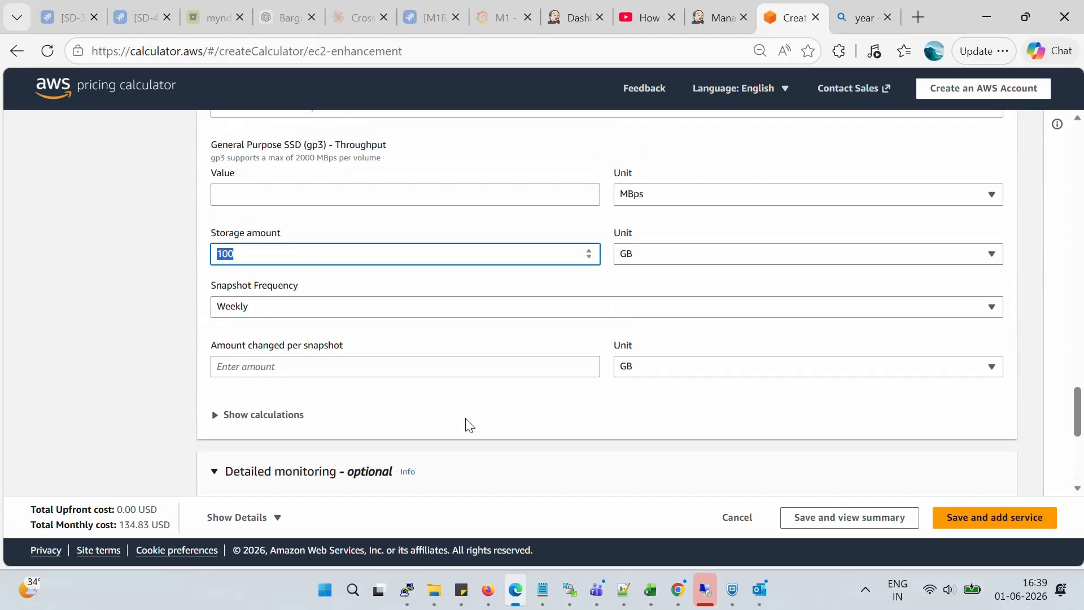
pyautogui.scroll(2, 418, 333)
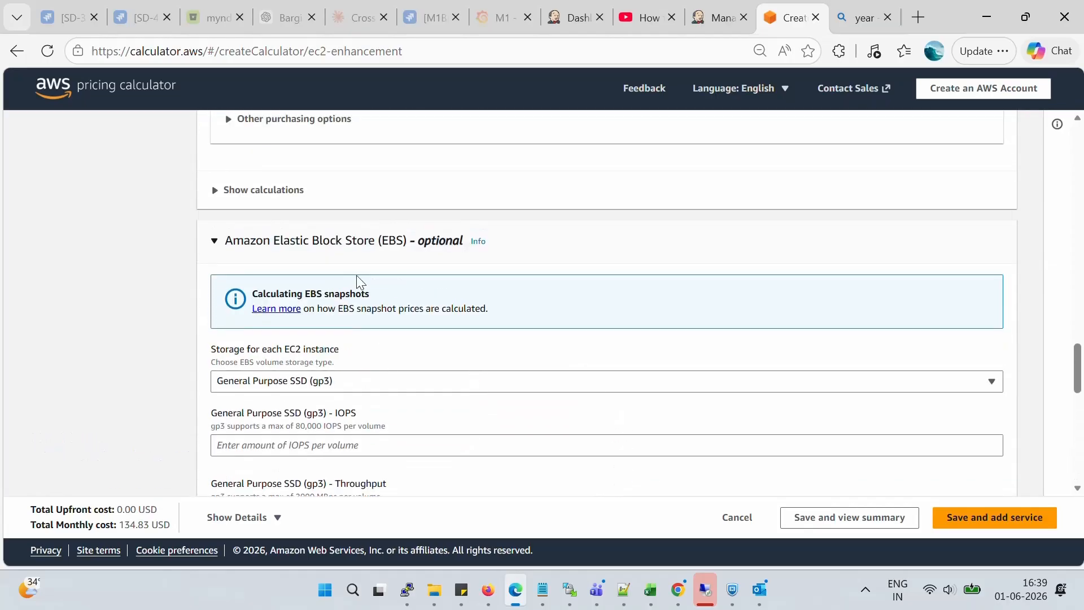
pyautogui.click(331, 250)
# - Review the payment option, instance filters, operating system and region of the Windows Server configuration
pyautogui.scroll(15, 474, 395)
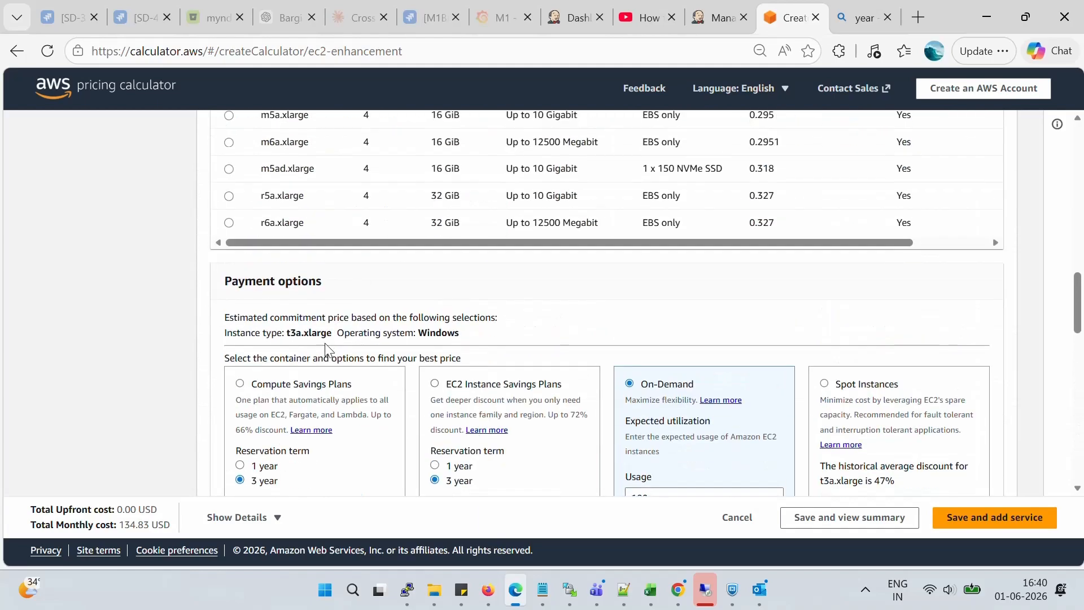
pyautogui.scroll(8, 367, 346)
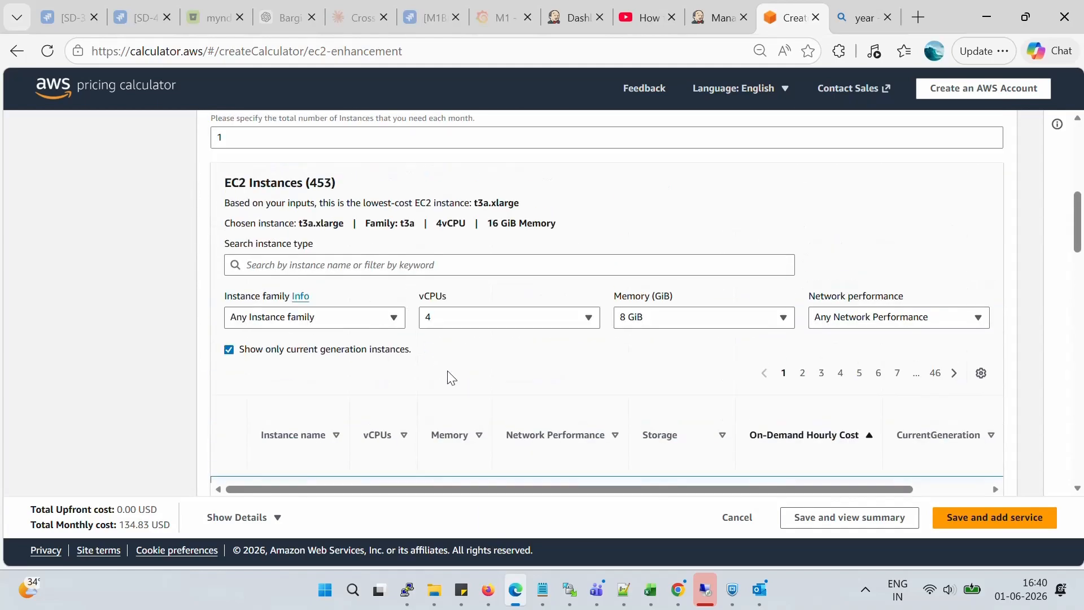
pyautogui.scroll(3, 383, 345)
pyautogui.scroll(3, 361, 327)
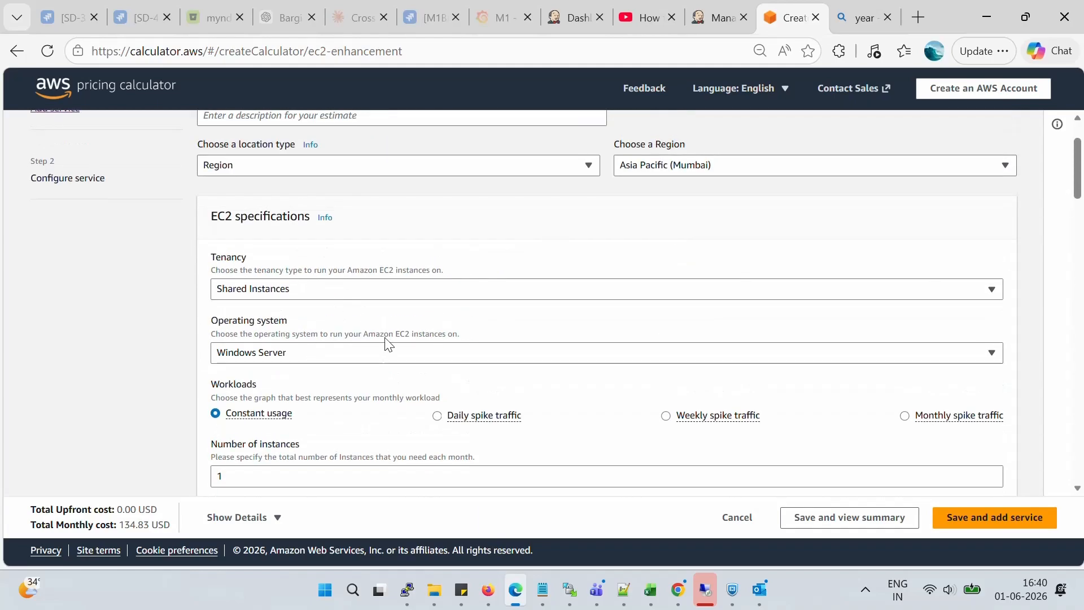
pyautogui.scroll(2, 386, 343)
pyautogui.scroll(-3, 392, 392)
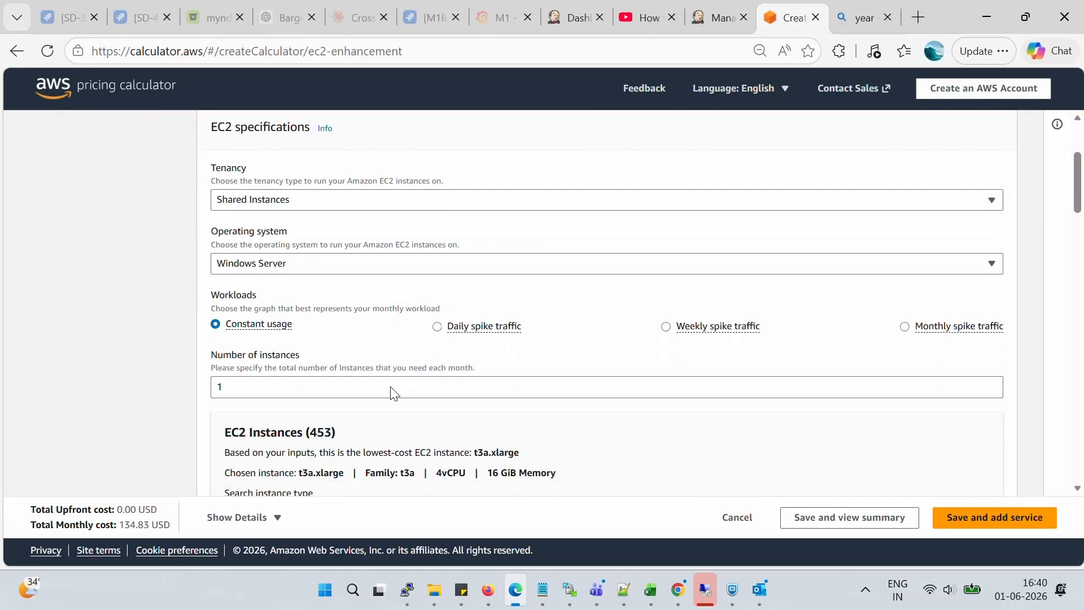
pyautogui.scroll(3, 392, 390)
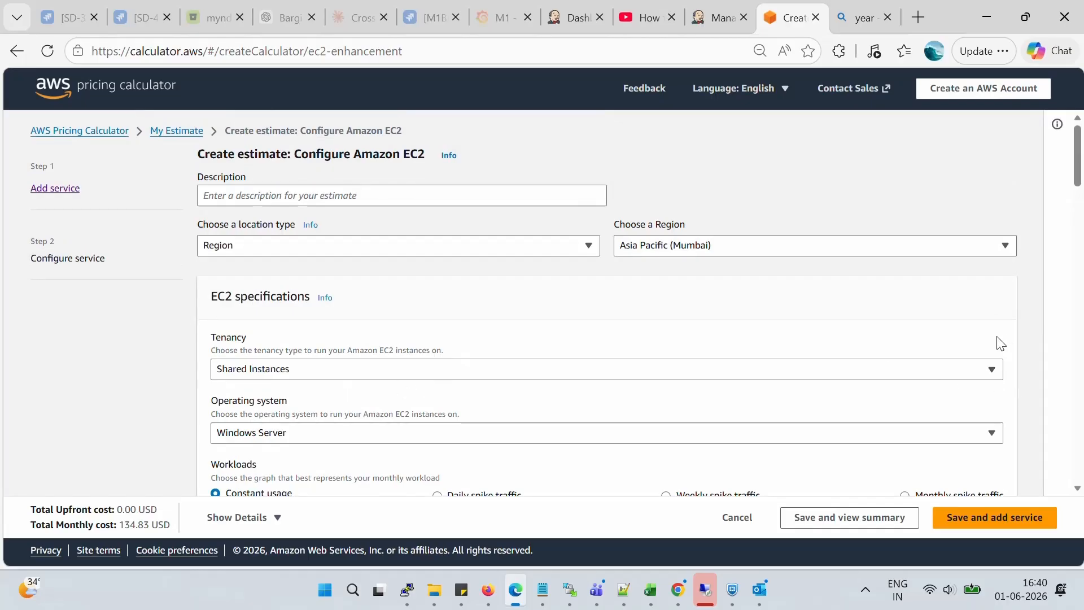
pyautogui.scroll(-3, 997, 337)
pyautogui.scroll(3, 997, 337)
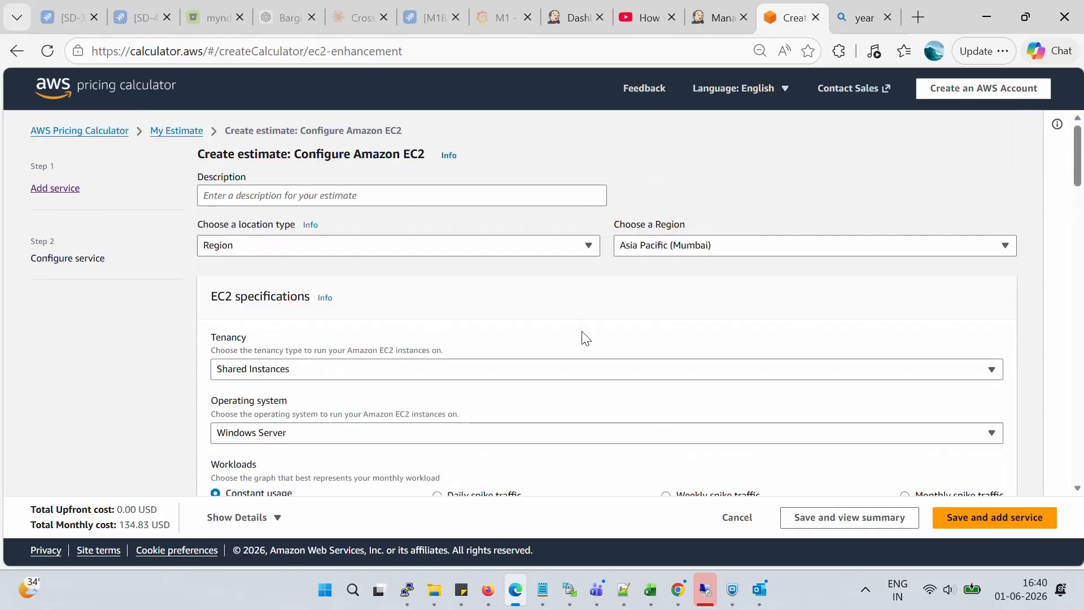
# - Leave the EC2 configuration for the My Estimate overview, return to the calculator's home page and start a new estimate
pyautogui.click(177, 130)
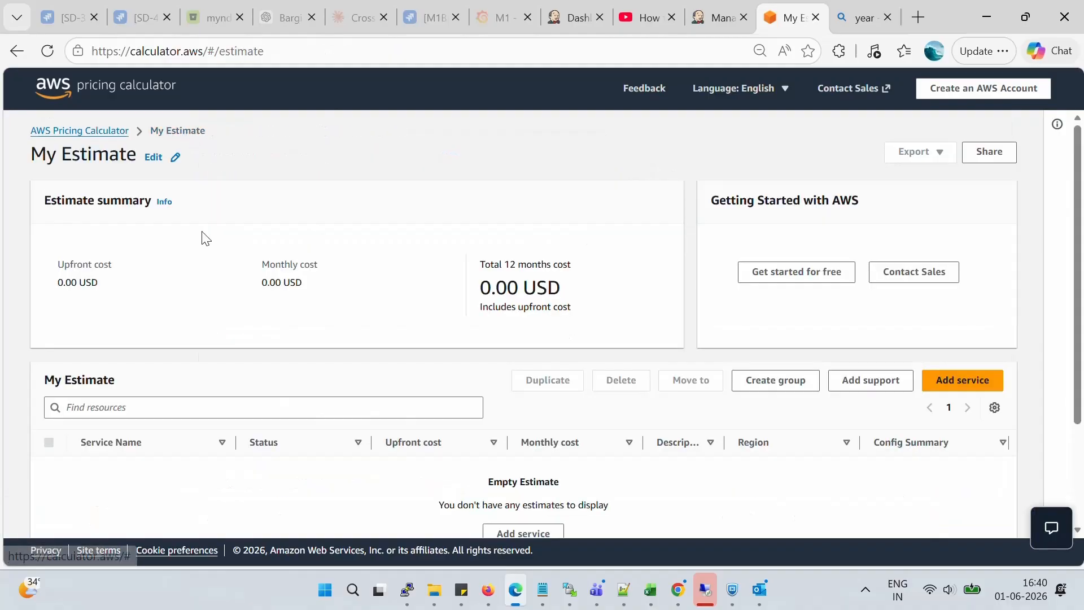
pyautogui.scroll(-2, 442, 503)
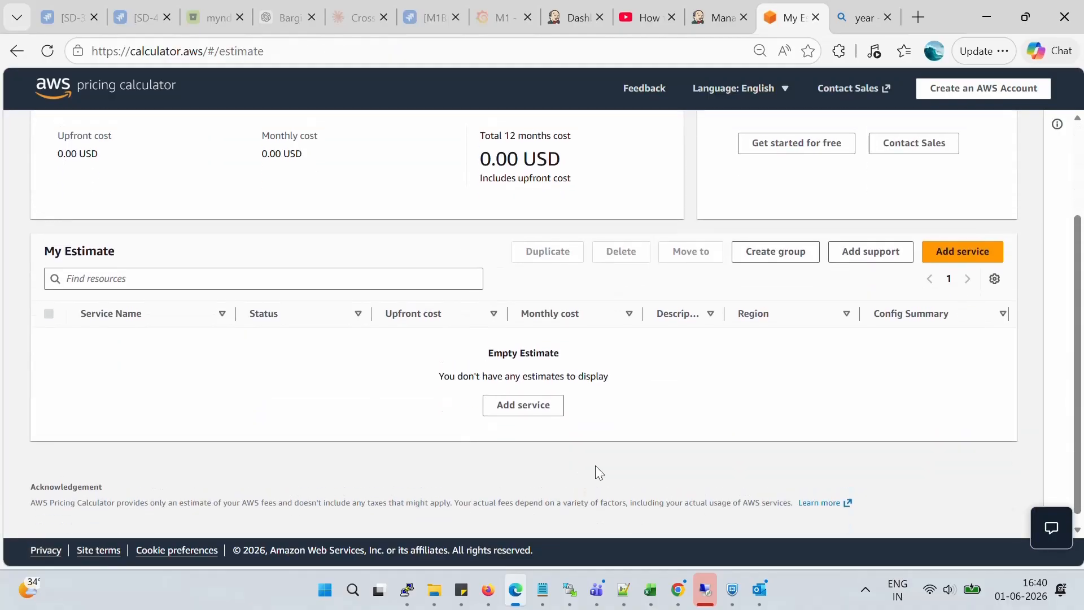
pyautogui.scroll(2, 595, 465)
pyautogui.click(79, 132)
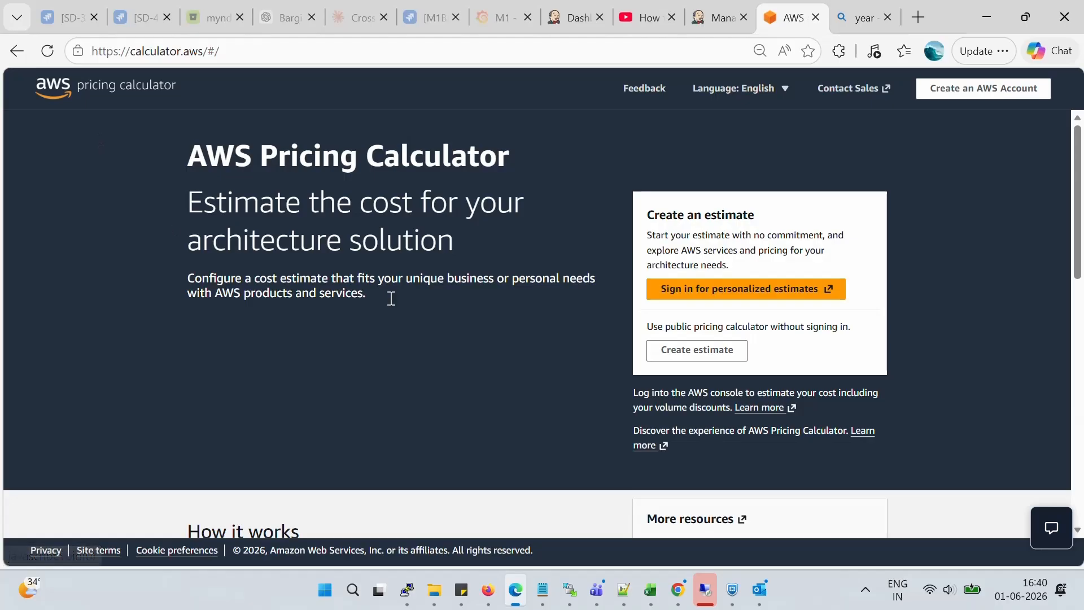
pyautogui.click(671, 361)
pyautogui.scroll(-2, 356, 338)
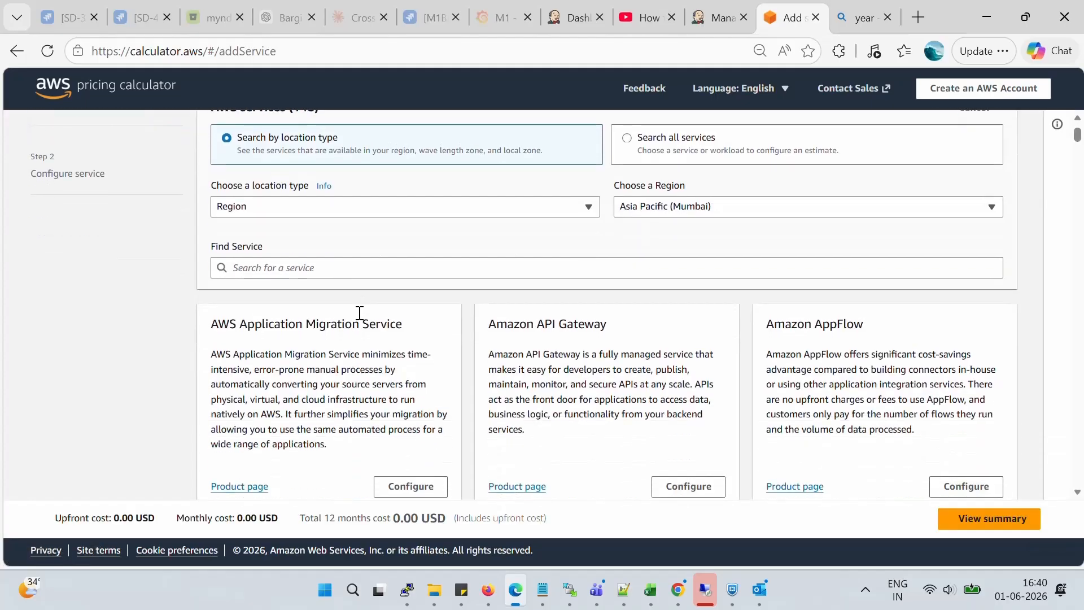
# - Search the Mumbai region's services for rds and open the configuration of Amazon RDS Custom for SQL Server
pyautogui.click(360, 266)
pyautogui.write('rds')
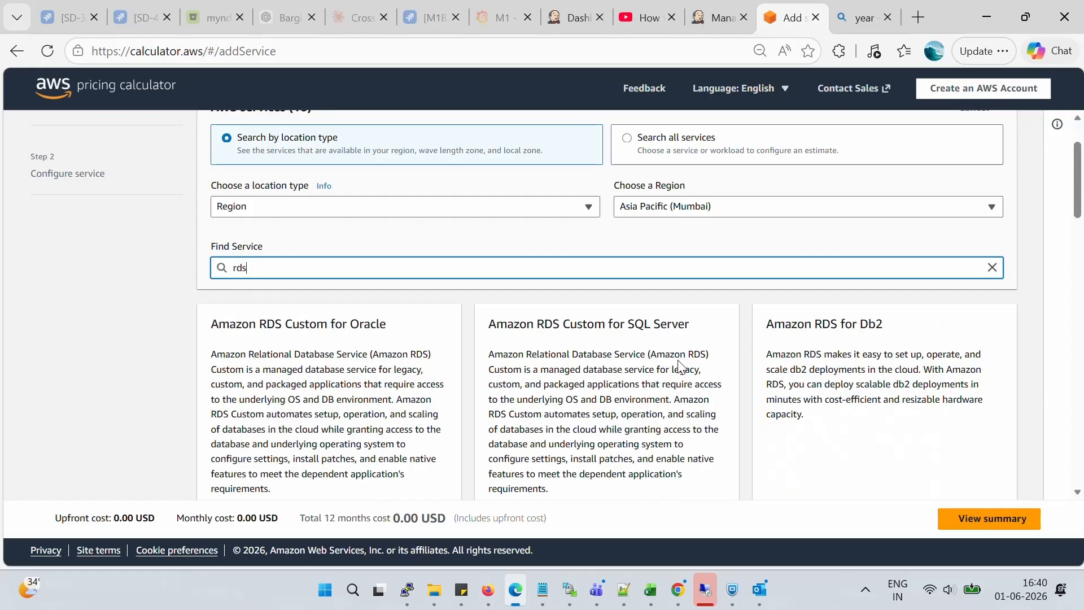
pyautogui.scroll(-3, 763, 402)
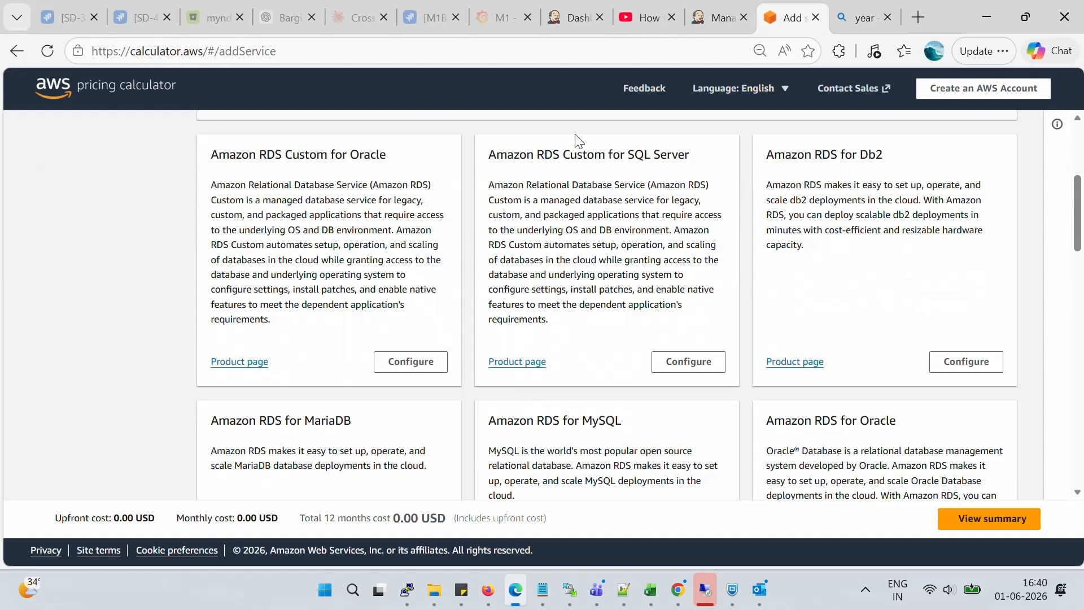
pyautogui.moveTo(490, 154); pyautogui.dragTo(720, 150)
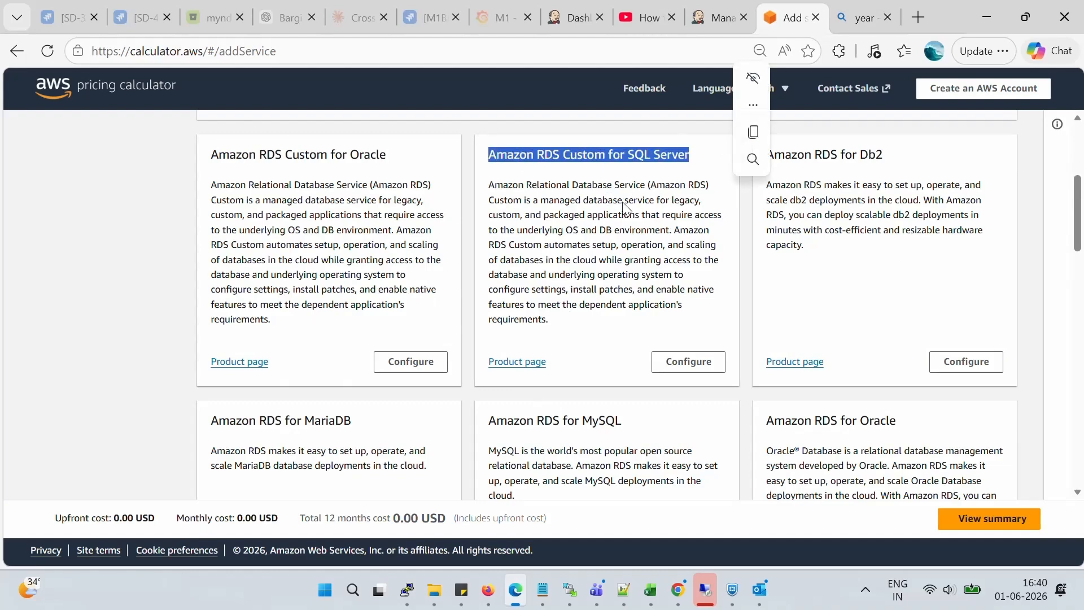
pyautogui.click(682, 373)
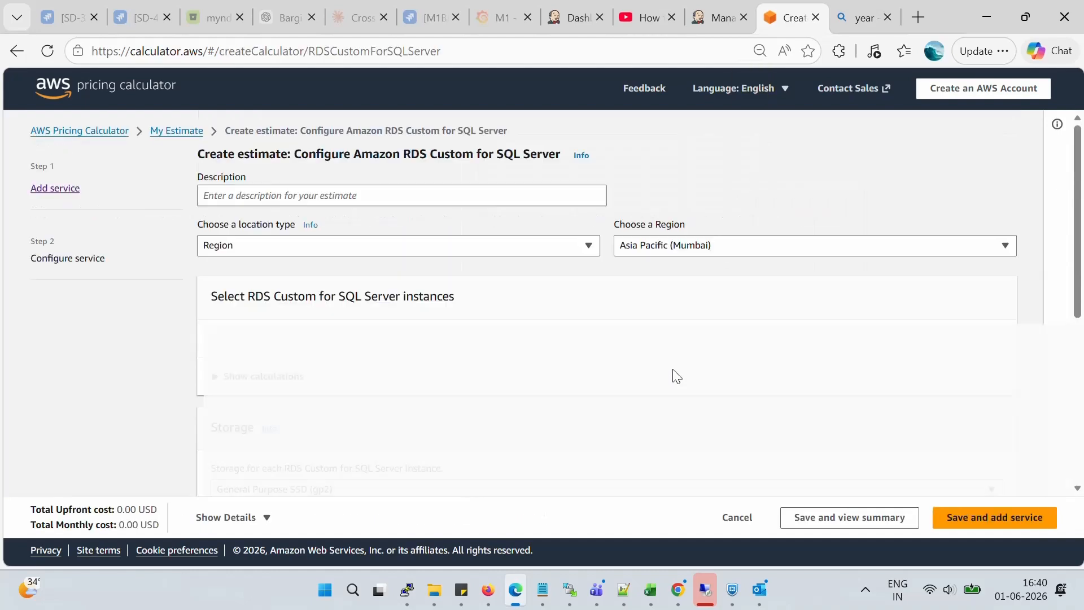
# - Set the database edition of the RDS Custom for SQL Server instance to Standard
pyautogui.scroll(-1, 662, 355)
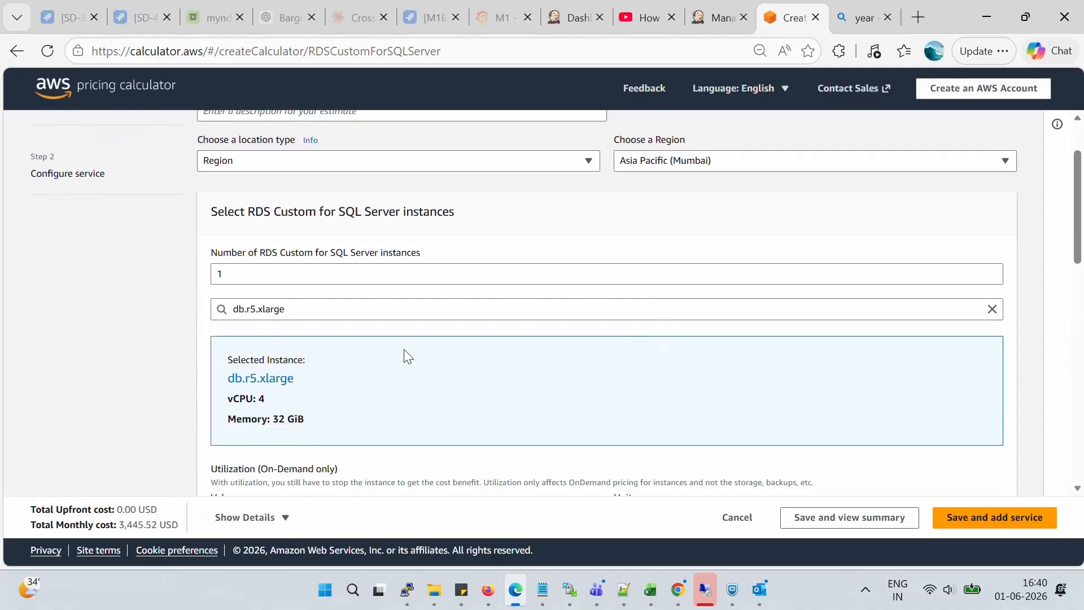
pyautogui.scroll(-3, 456, 343)
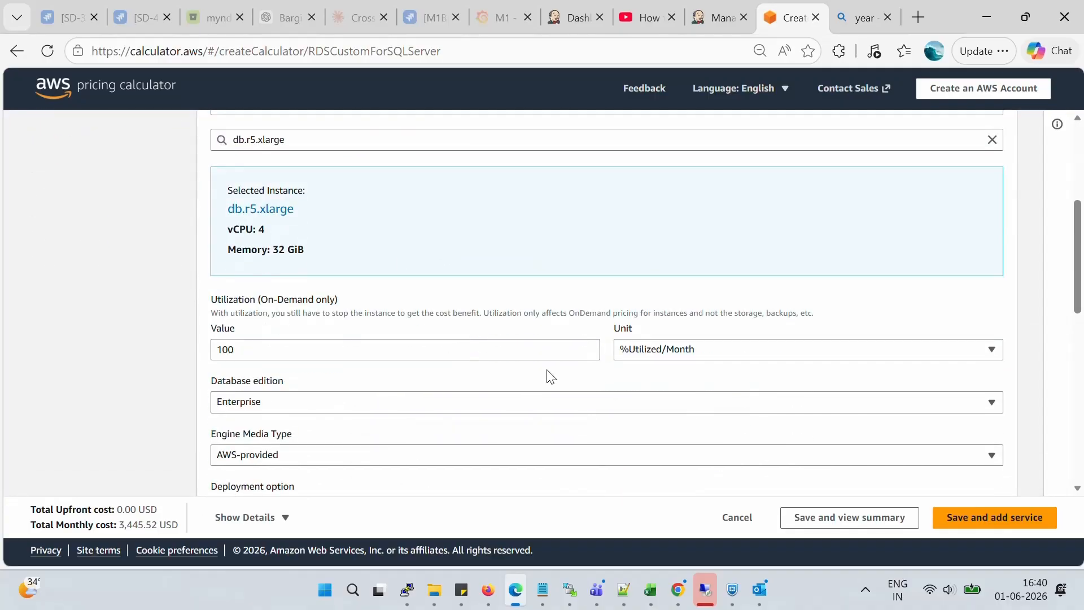
pyautogui.scroll(-1, 547, 375)
pyautogui.click(320, 319)
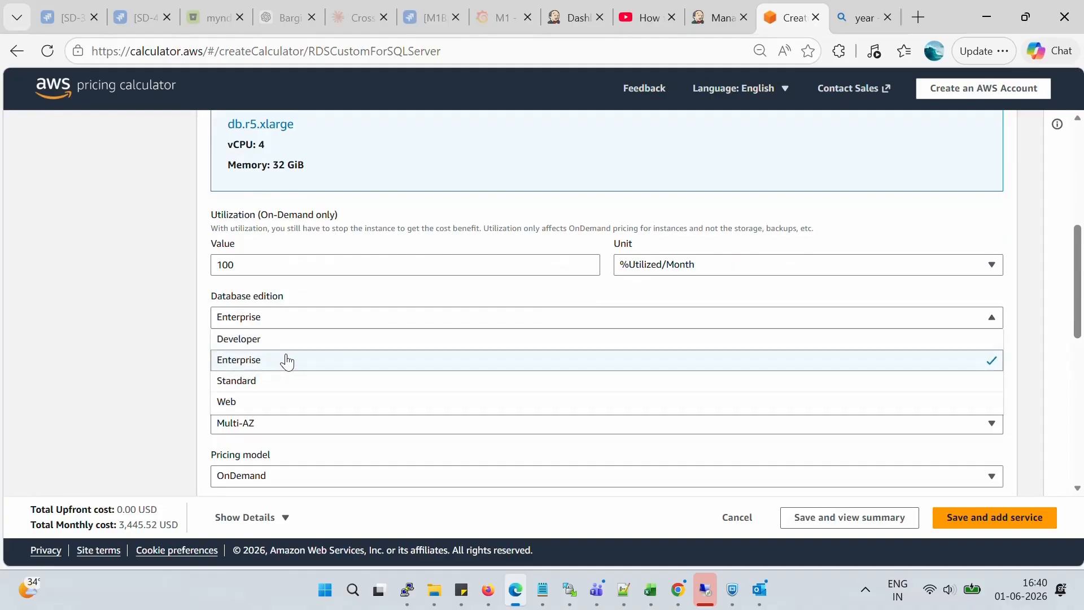
pyautogui.click(271, 387)
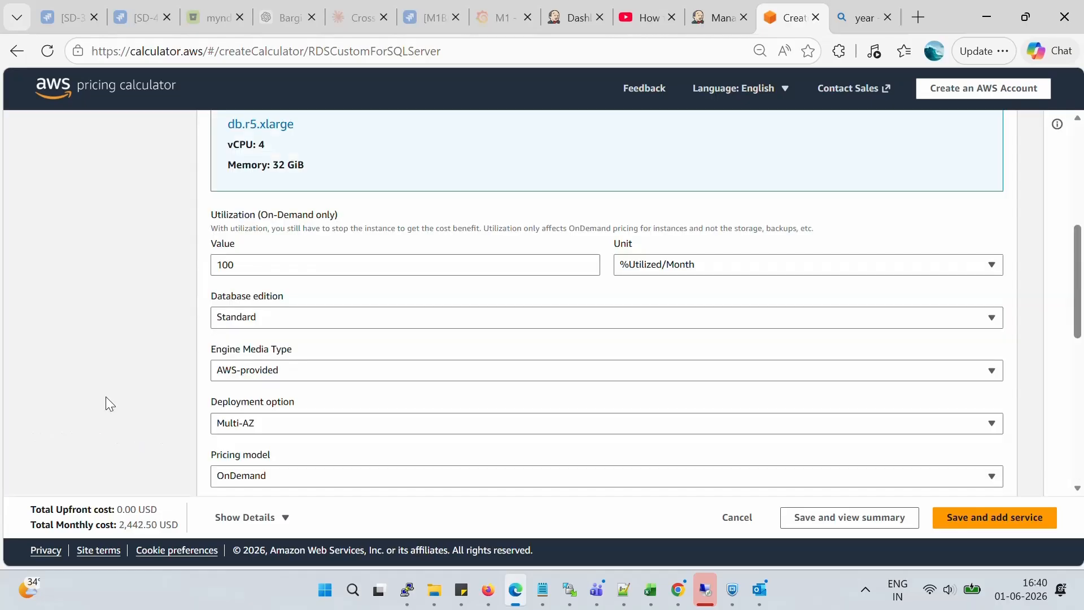
# - Check the engine media type choices and keep OnDemand as the pricing model
pyautogui.scroll(-1, 106, 397)
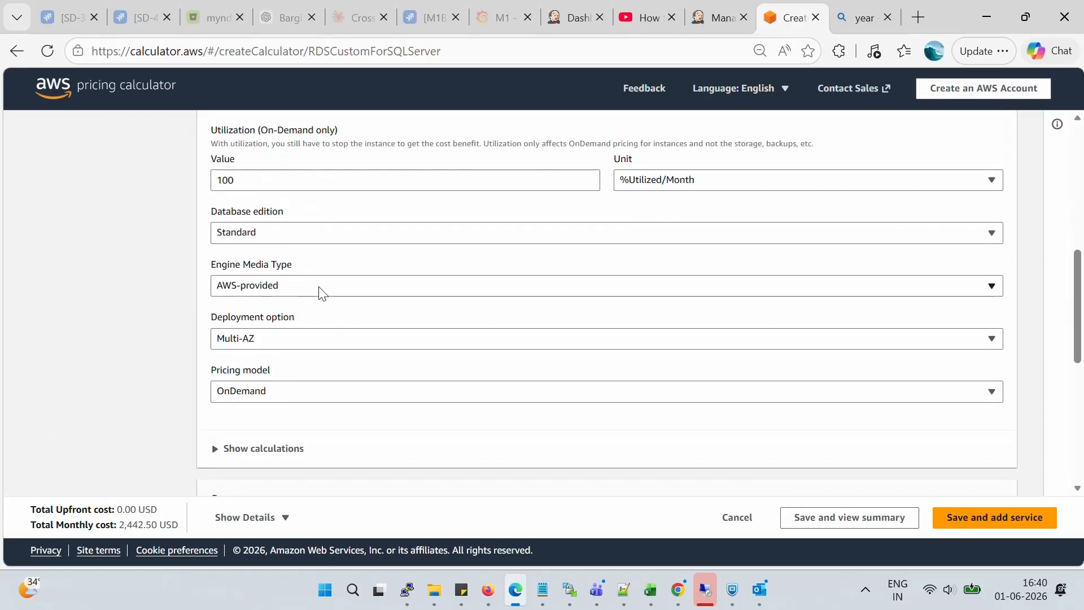
pyautogui.click(337, 286)
pyautogui.click(338, 291)
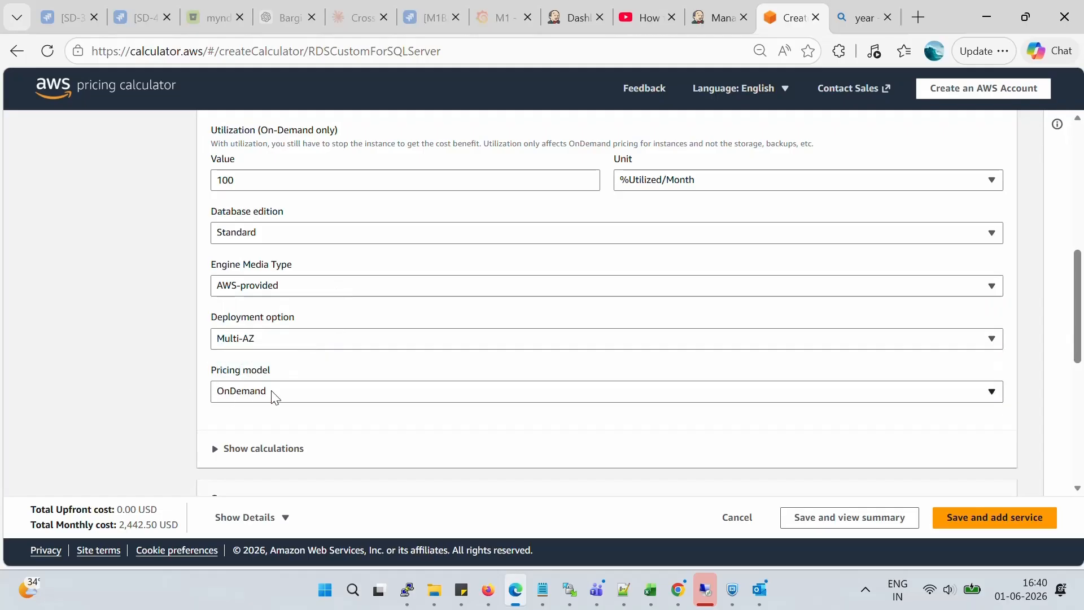
pyautogui.scroll(-1, 495, 378)
pyautogui.scroll(-3, 495, 378)
pyautogui.click(372, 225)
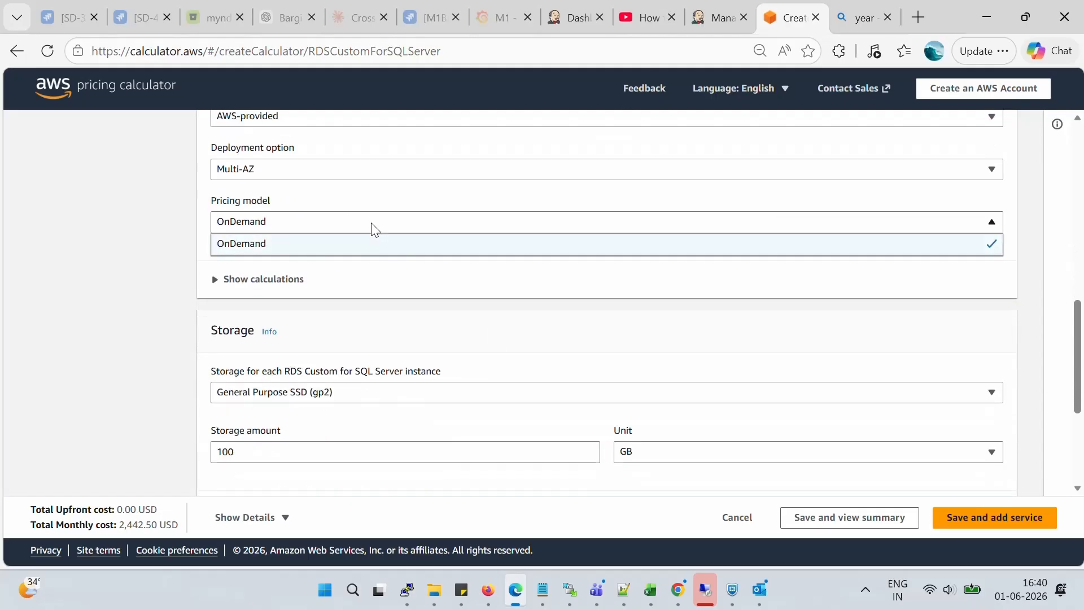
pyautogui.click(348, 254)
# - Review the storage type and storage amount, and expand the Backup Storage section
pyautogui.scroll(-2, 111, 337)
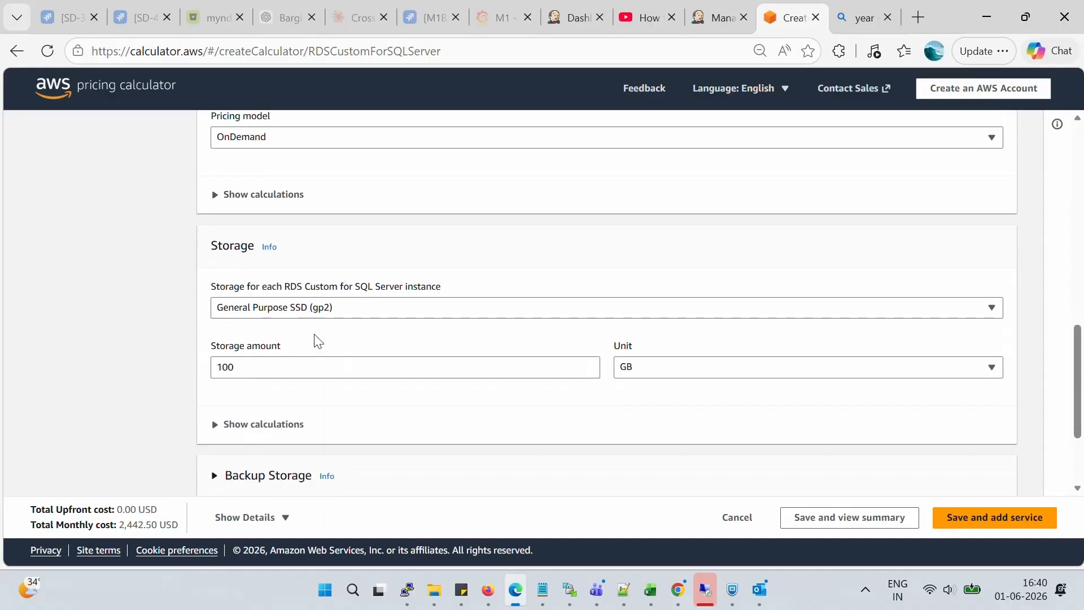
pyautogui.doubleClick(272, 368)
pyautogui.click(113, 421)
pyautogui.click(279, 365)
pyautogui.moveTo(278, 366); pyautogui.dragTo(165, 375)
pyautogui.scroll(-3, 165, 375)
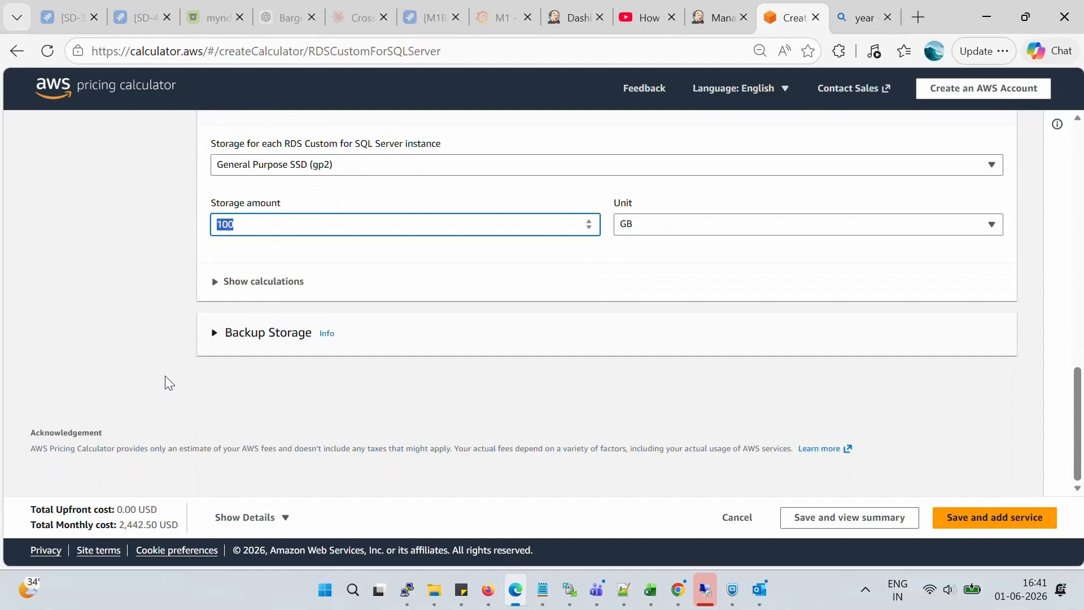
pyautogui.click(218, 332)
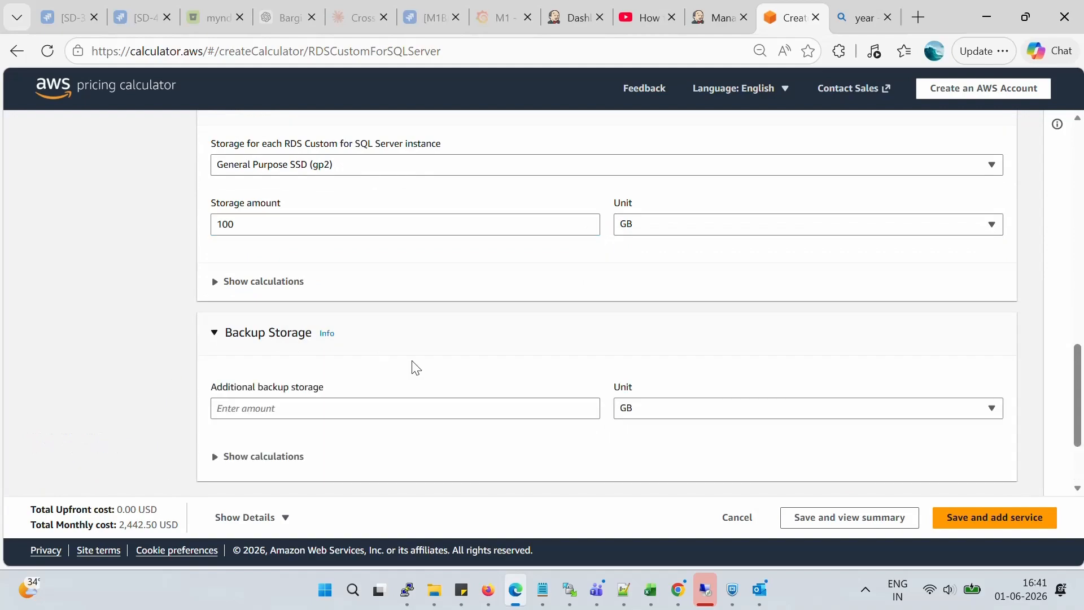
# - Change the RDS Custom for SQL Server instance type to db.m5.large
pyautogui.scroll(4, 415, 367)
pyautogui.scroll(6, 414, 367)
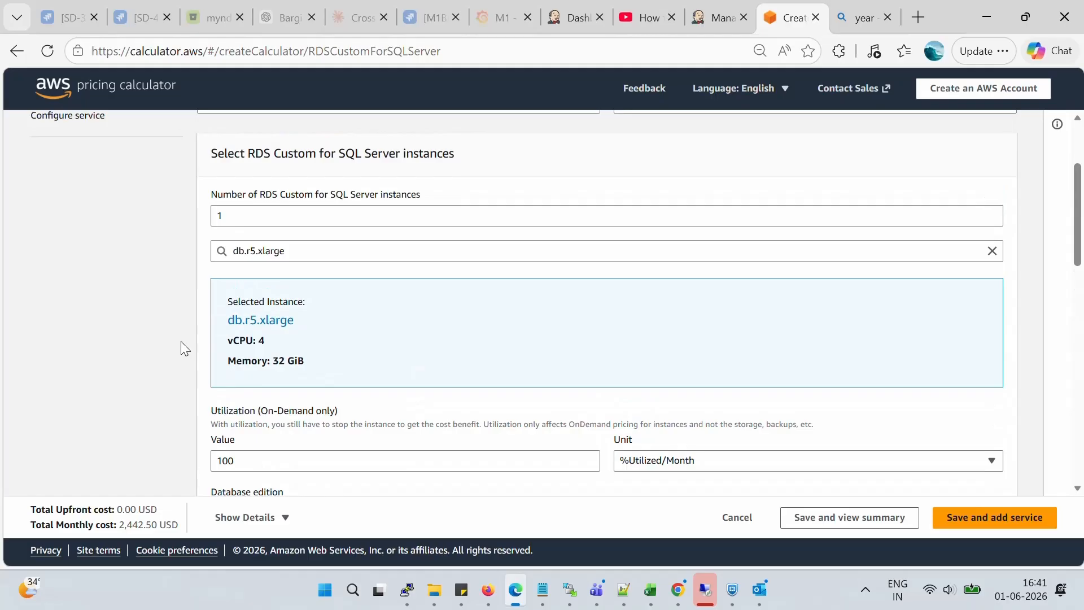
pyautogui.moveTo(307, 358); pyautogui.dragTo(269, 361)
pyautogui.scroll(2, 510, 337)
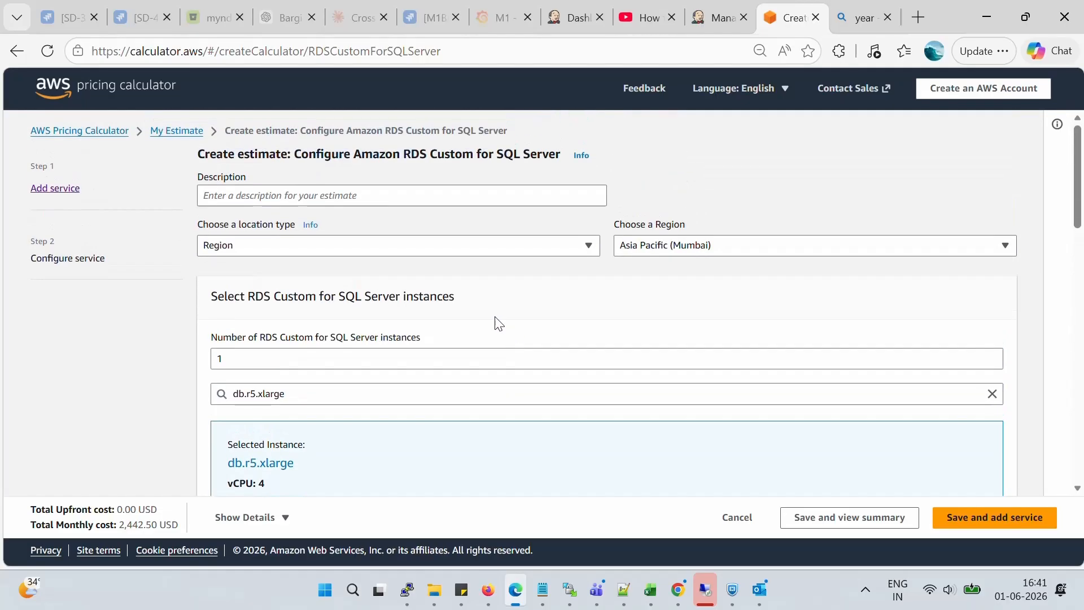
pyautogui.scroll(-1, 468, 396)
pyautogui.click(473, 313)
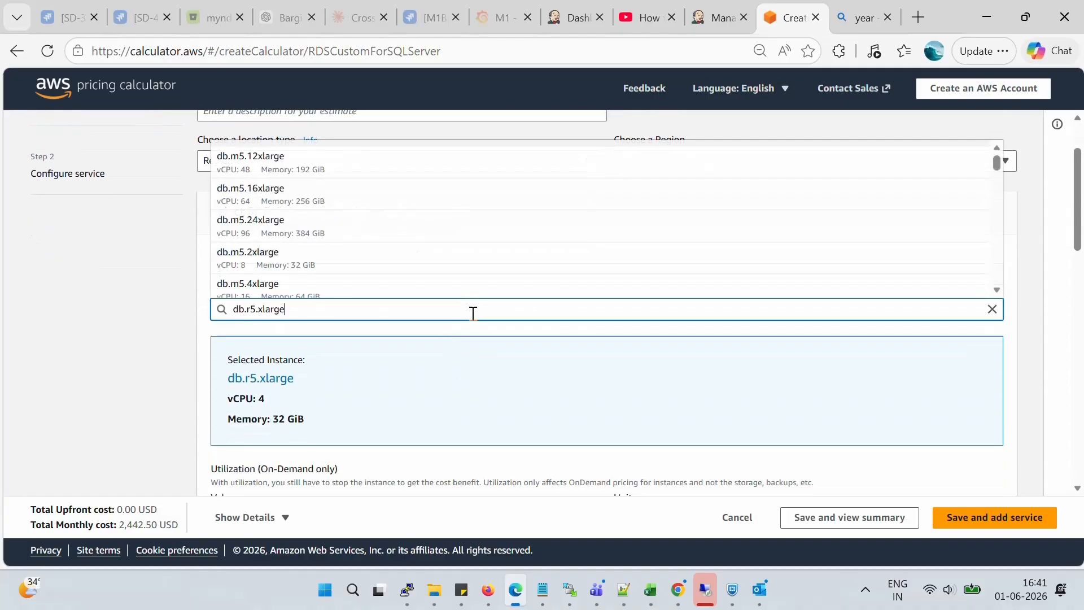
pyautogui.scroll(1, 881, 259)
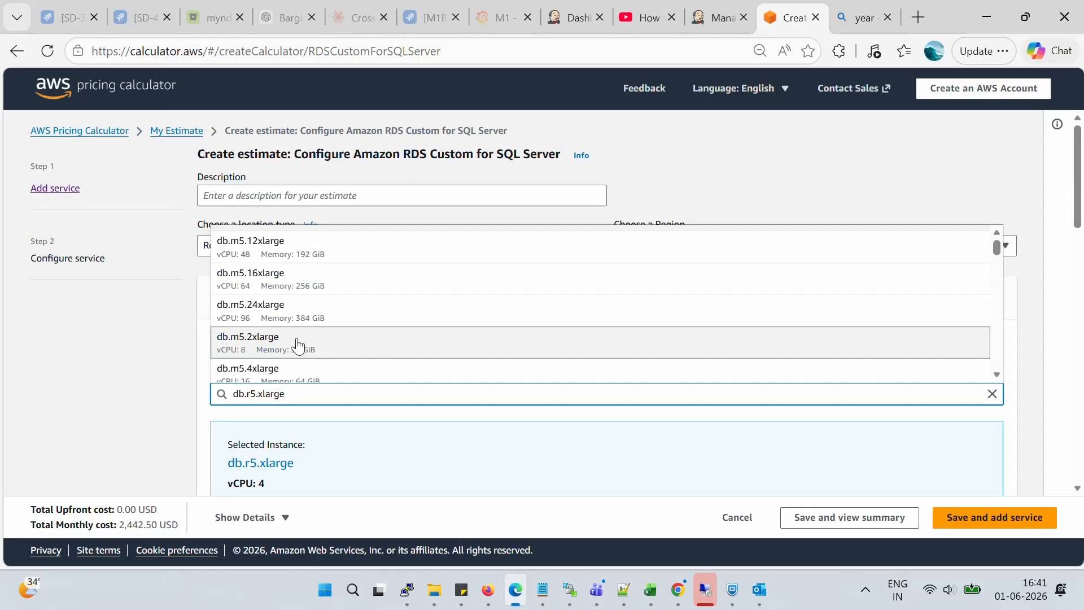
pyautogui.scroll(-1, 327, 358)
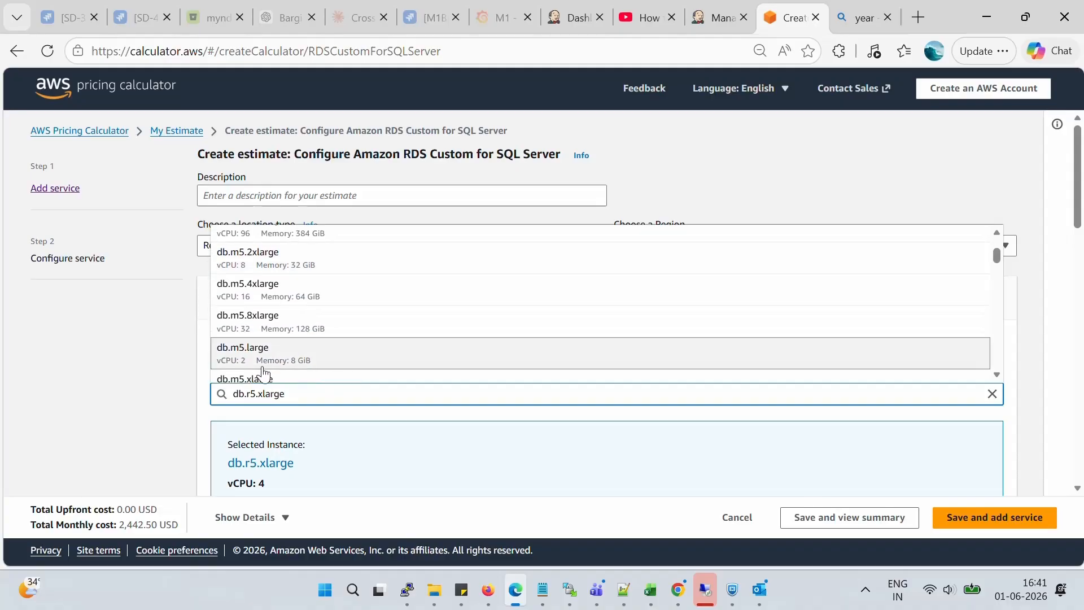
pyautogui.click(275, 362)
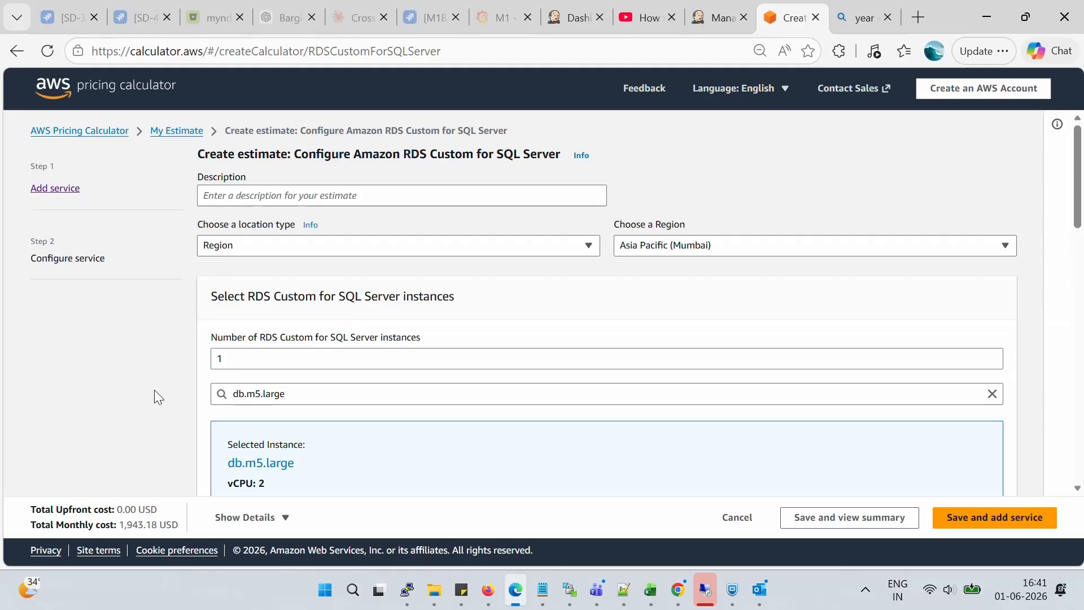
# - Review the db.m5.large specifications, storage and backup settings, and save the configuration to view the estimate summary
pyautogui.scroll(-1, 228, 403)
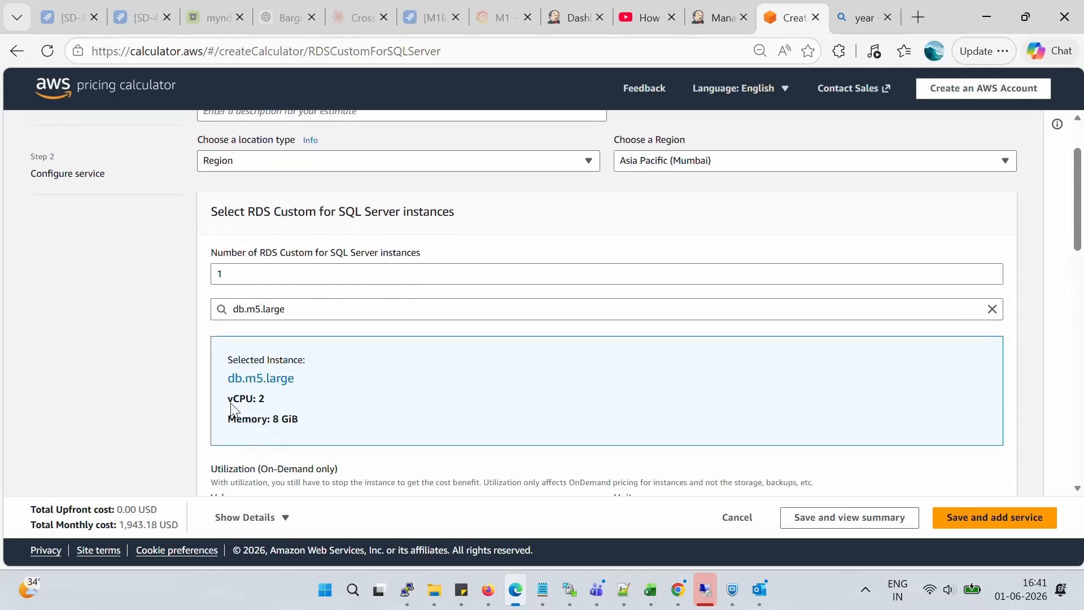
pyautogui.scroll(-5, 304, 422)
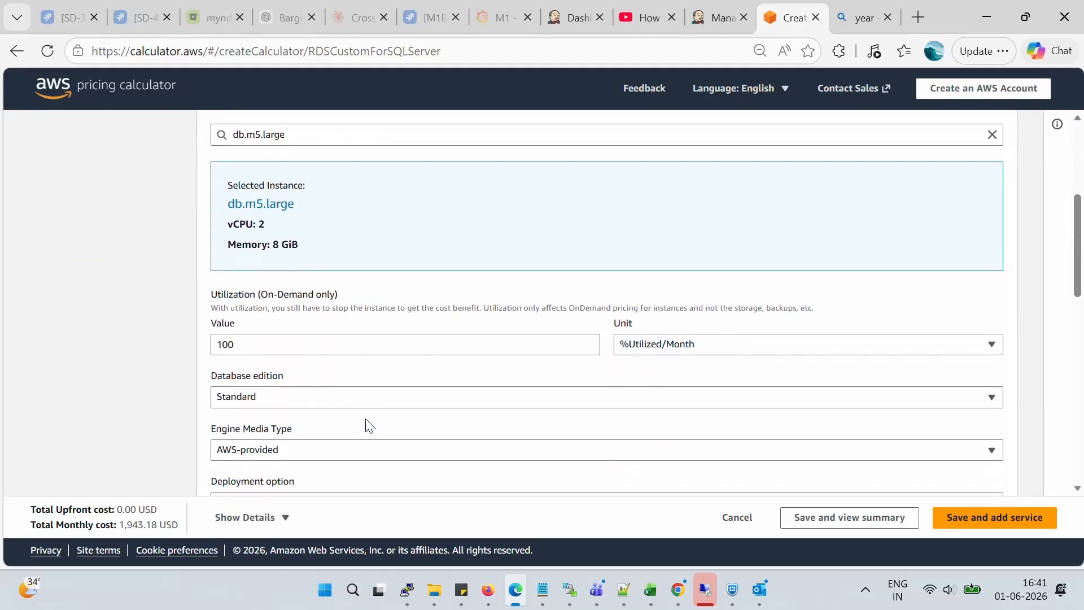
pyautogui.scroll(-5, 367, 389)
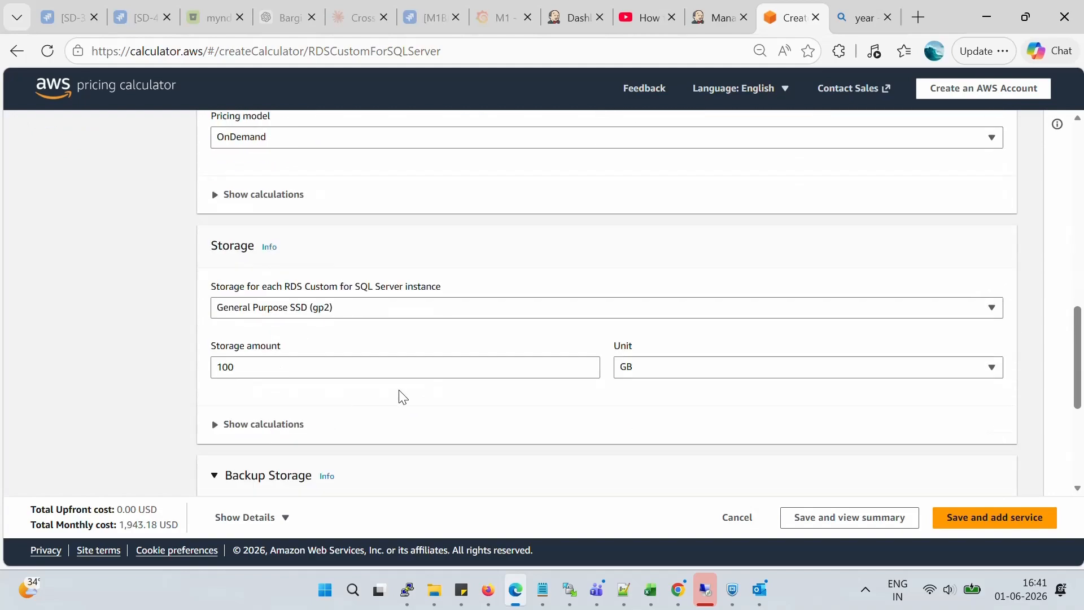
pyautogui.scroll(2, 346, 310)
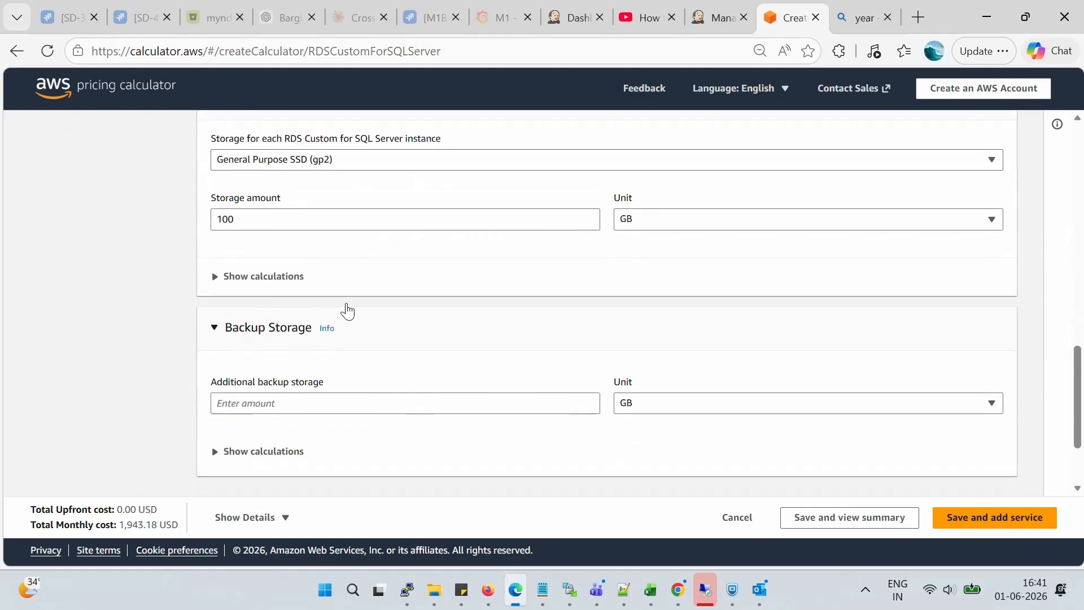
pyautogui.scroll(-3, 493, 358)
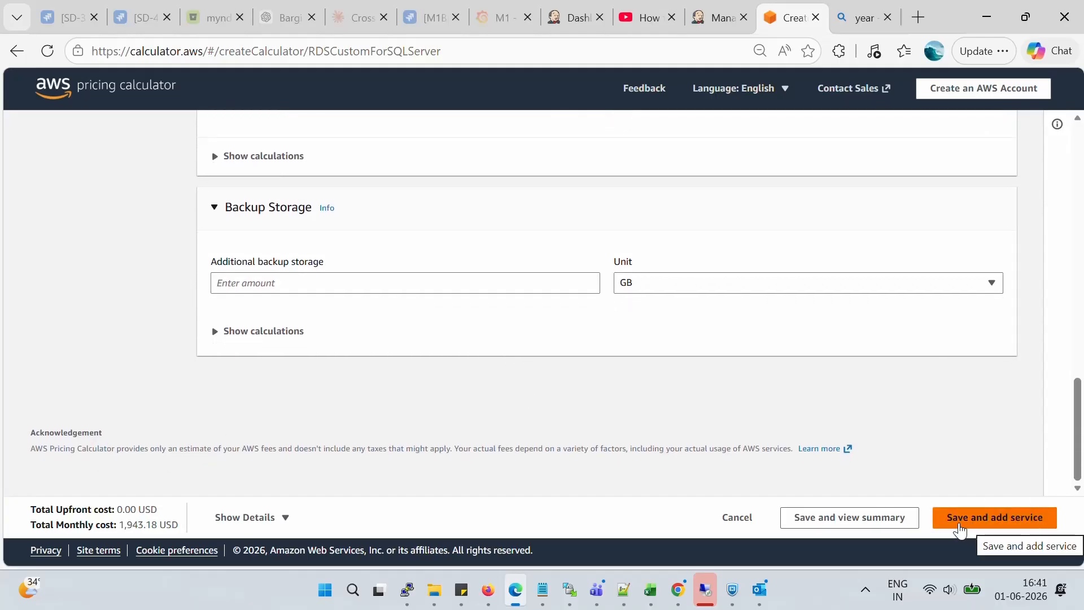
pyautogui.click(873, 530)
# - Examine the monthly cost and total 12-month cost of the RDS service in the estimate summary
pyautogui.scroll(-2, 816, 444)
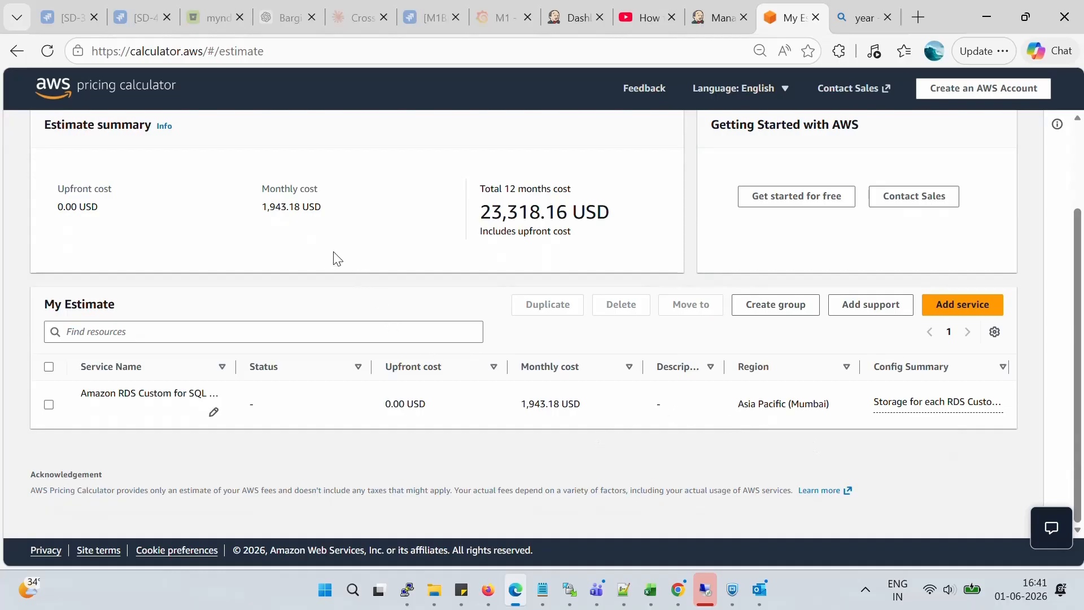
pyautogui.moveTo(261, 211); pyautogui.dragTo(327, 215)
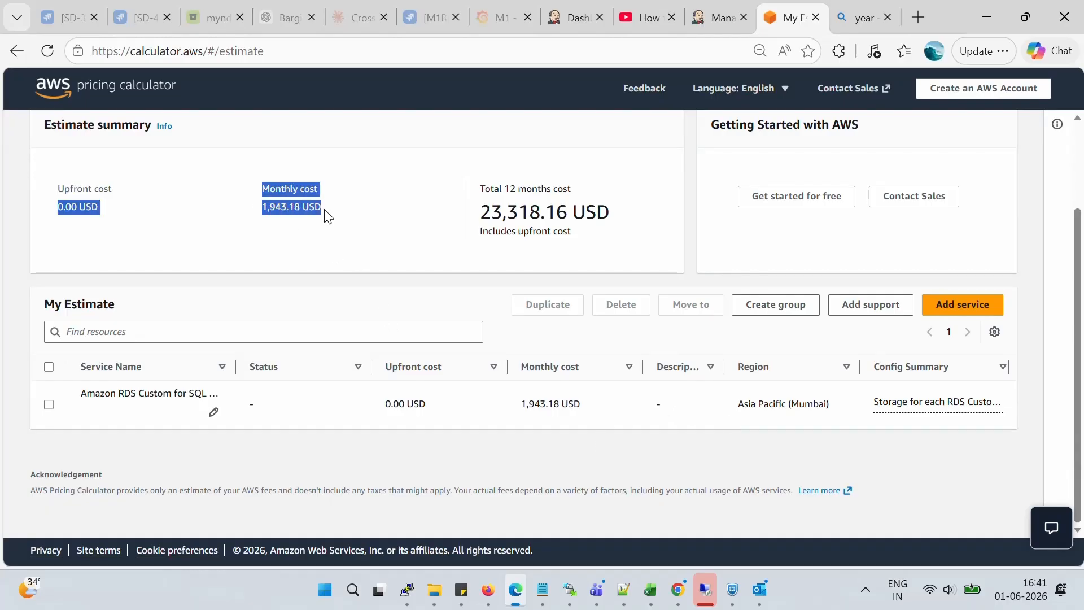
pyautogui.moveTo(486, 211); pyautogui.dragTo(597, 214)
pyautogui.scroll(2, 621, 302)
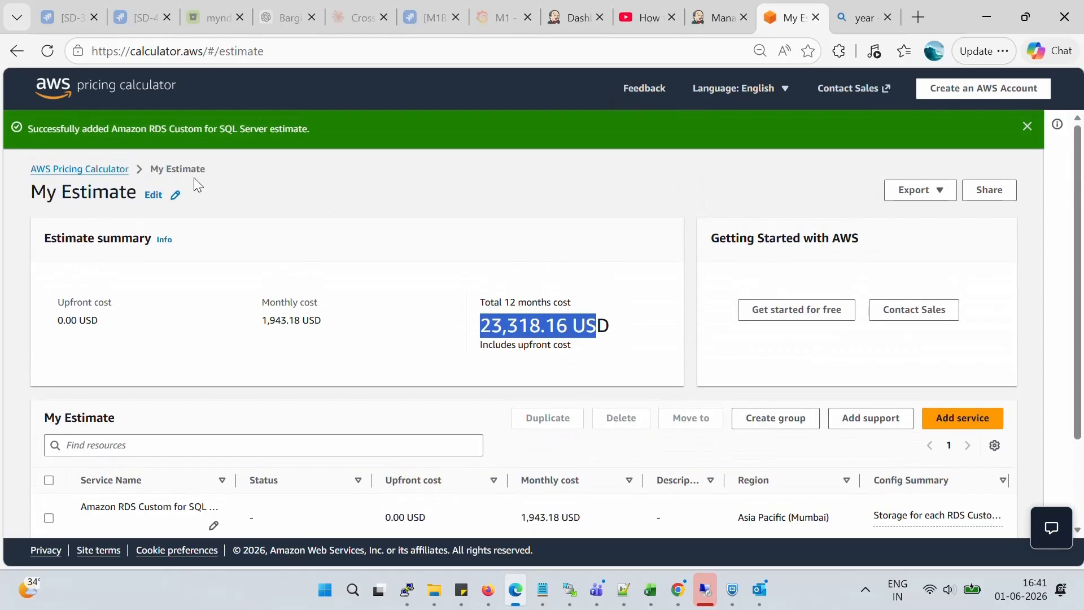
# - Start a new estimate from the calculator's home page, search for rds and open the Amazon RDS Custom for SQL Server configuration
pyautogui.click(120, 169)
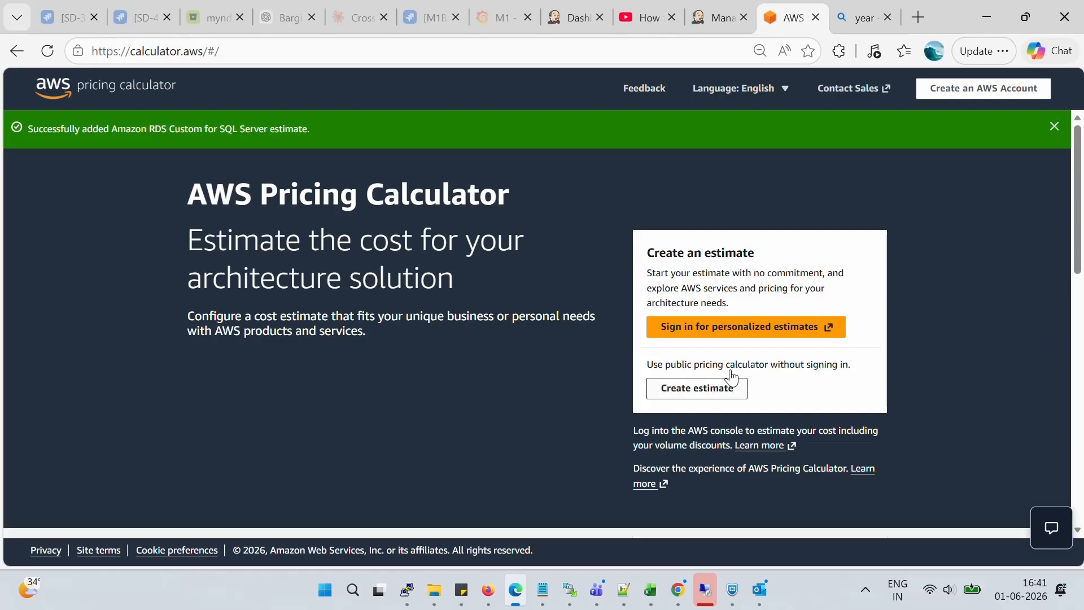
pyautogui.click(700, 390)
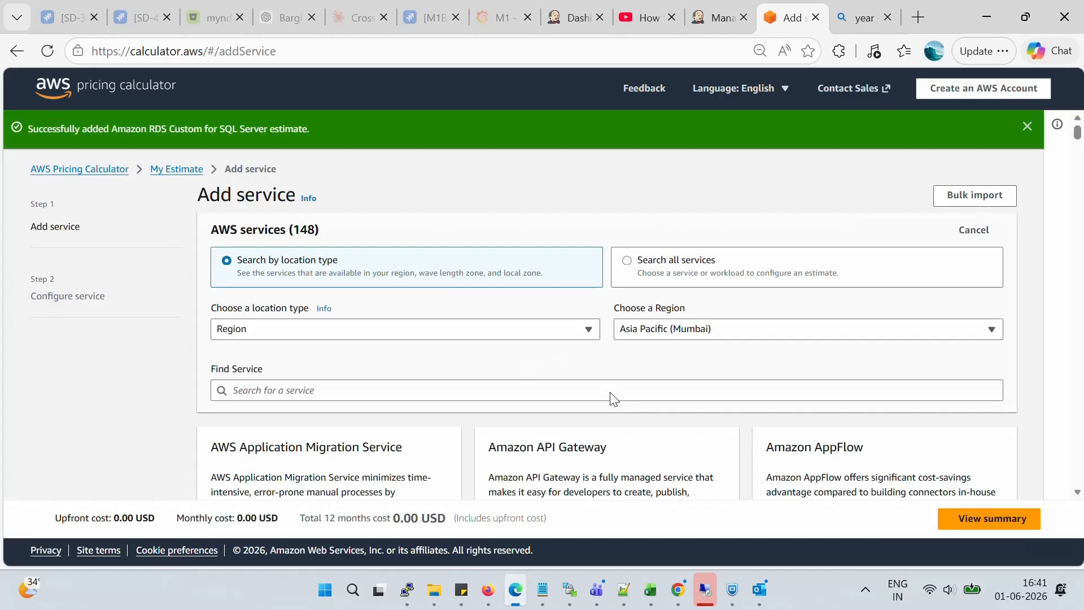
pyautogui.scroll(-1, 614, 399)
pyautogui.click(386, 308)
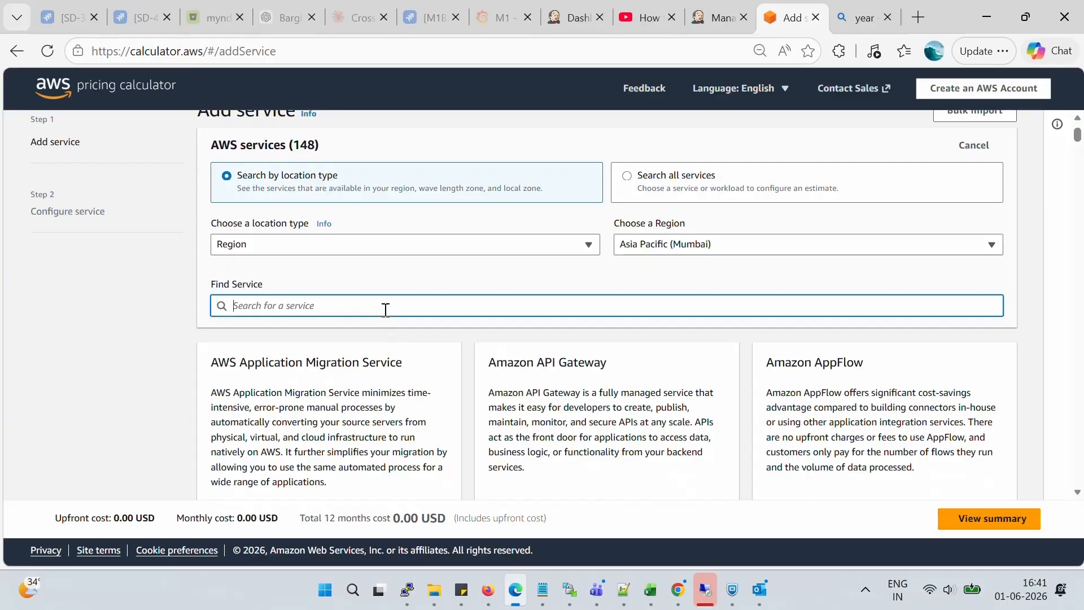
pyautogui.write('rds')
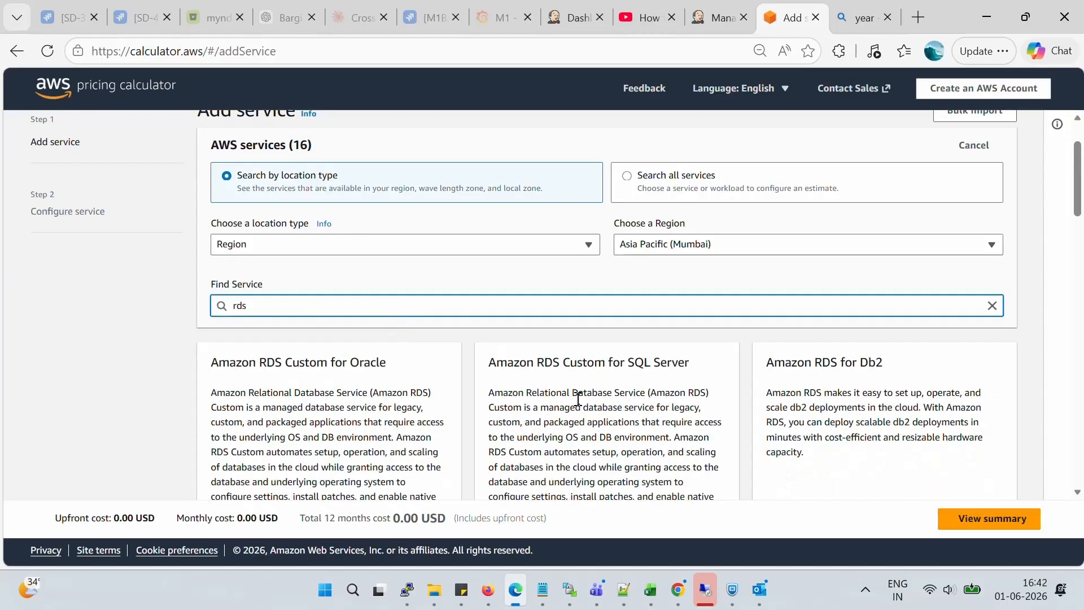
pyautogui.scroll(-3, 649, 384)
pyautogui.click(700, 399)
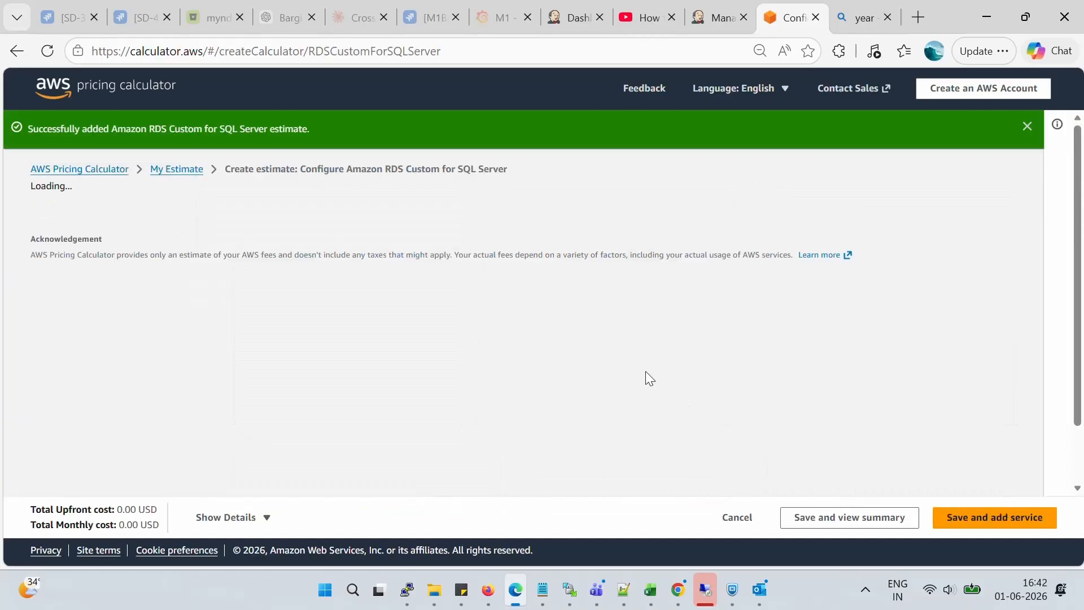
# - Expand the backup storage settings and clear the storage amount of the RDS Custom for SQL Server instance
pyautogui.scroll(-3, 645, 376)
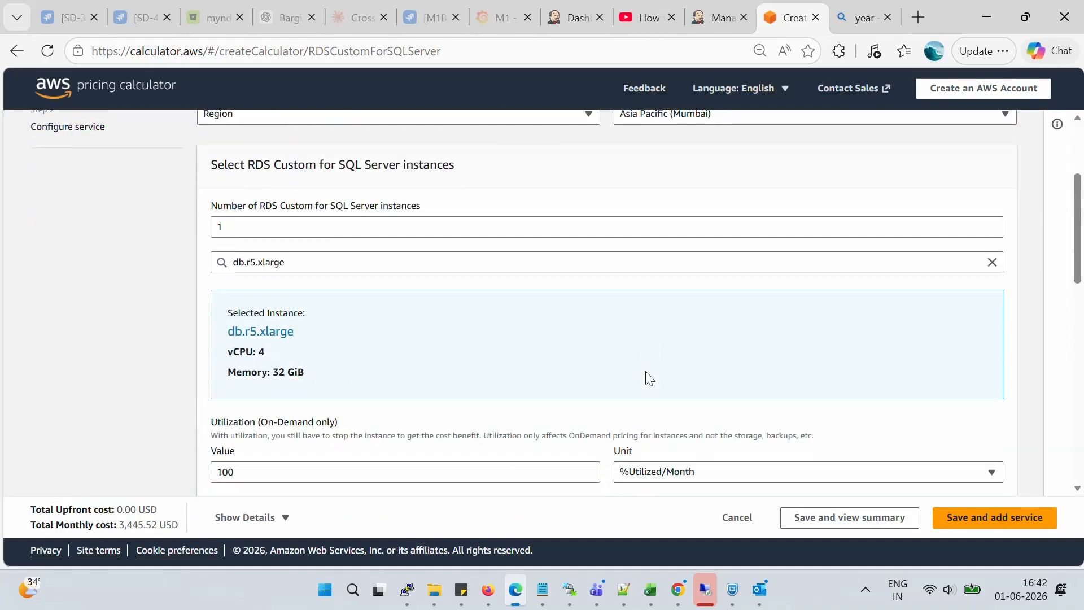
pyautogui.scroll(-10, 649, 377)
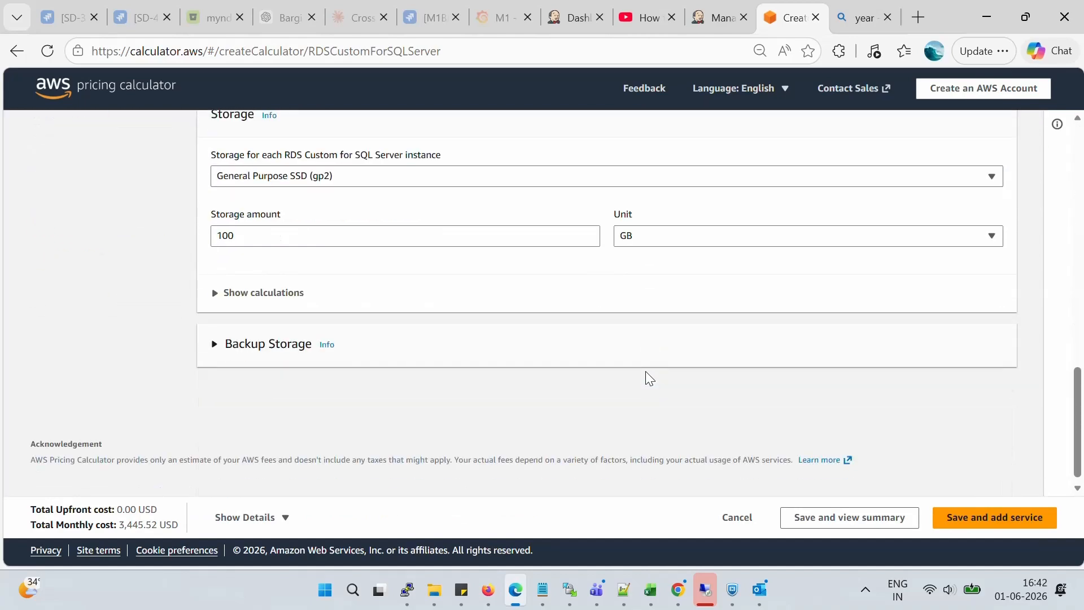
pyautogui.click(252, 355)
pyautogui.scroll(-2, 454, 458)
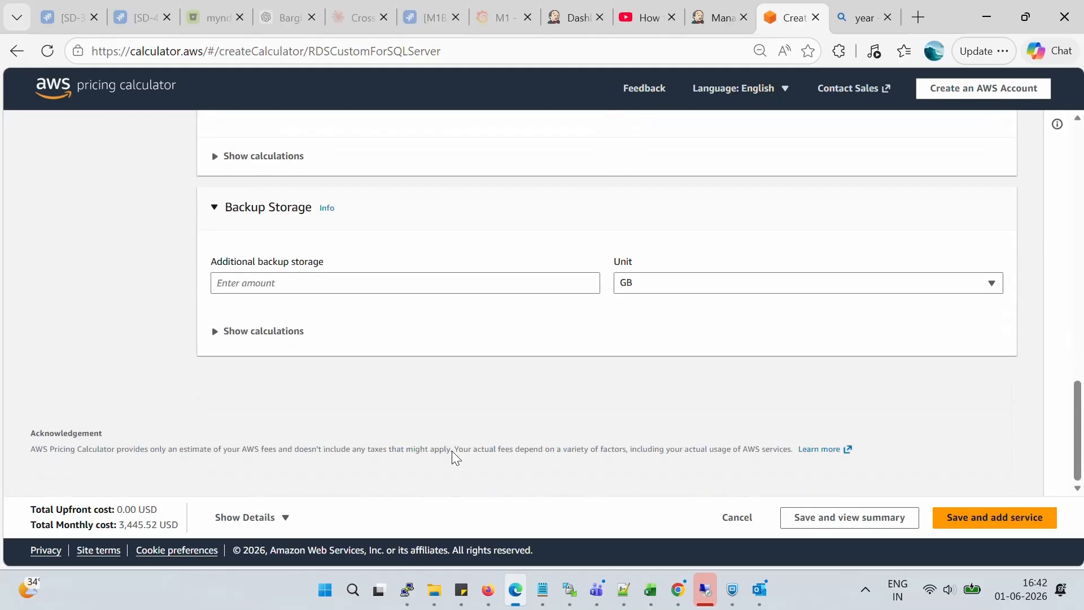
pyautogui.scroll(5, 306, 340)
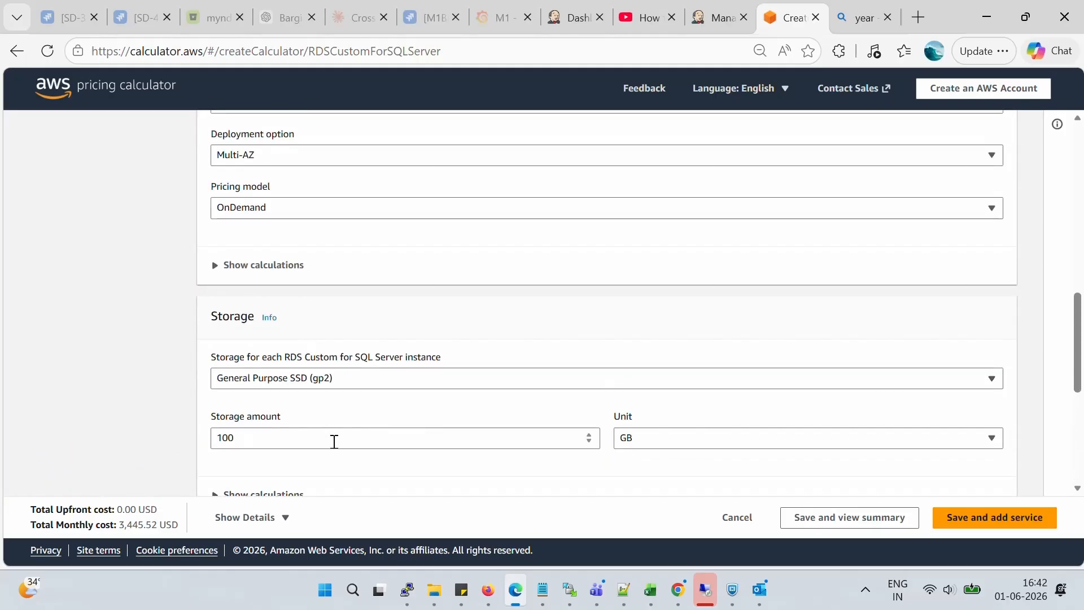
pyautogui.moveTo(333, 441); pyautogui.dragTo(146, 434)
pyautogui.press('BackSpace')
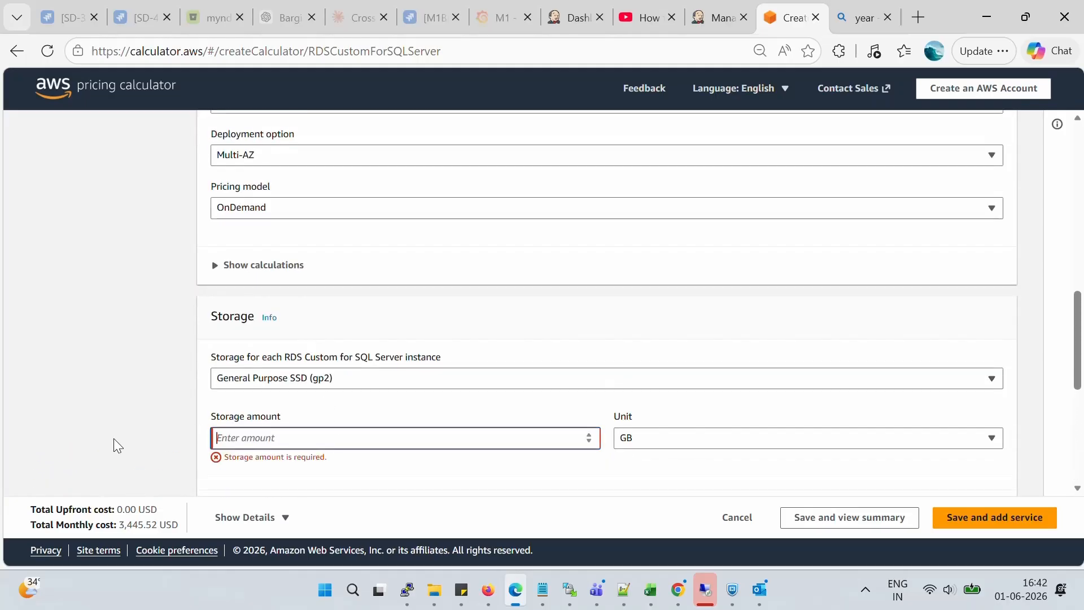
# - Show the cost calculations of the db.r5.xlarge instance and examine its monthly cost
pyautogui.scroll(1, 113, 438)
pyautogui.scroll(3, 114, 438)
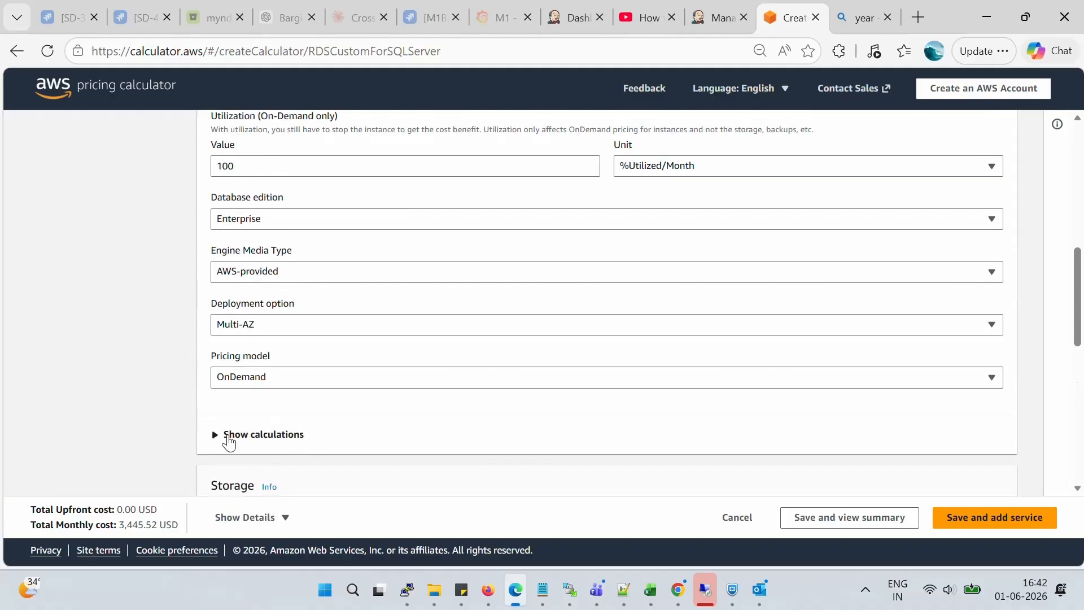
pyautogui.click(227, 436)
pyautogui.scroll(-2, 150, 463)
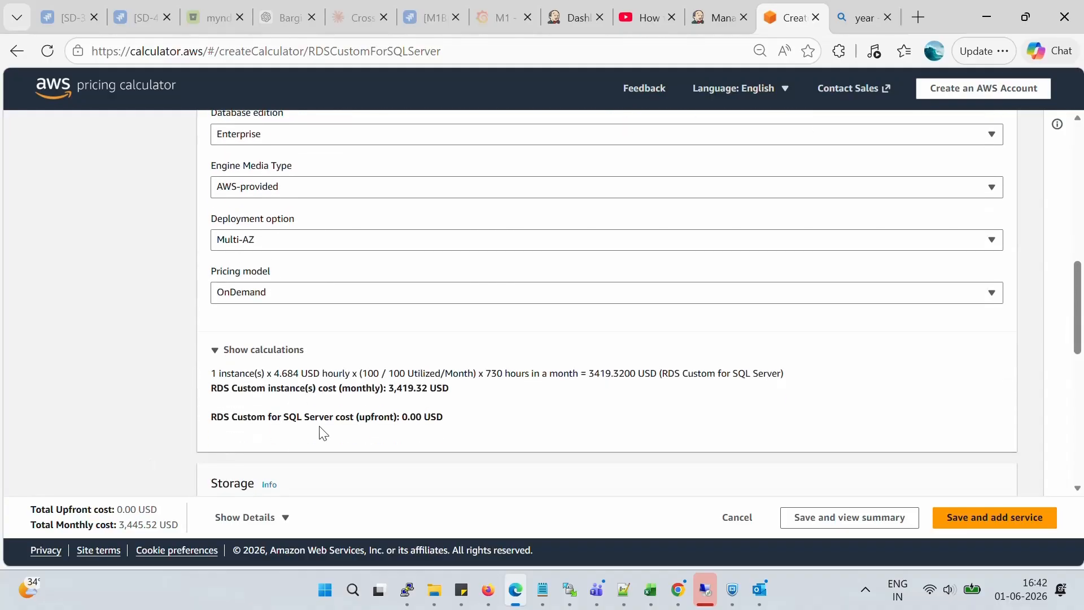
pyautogui.moveTo(484, 377); pyautogui.dragTo(450, 426)
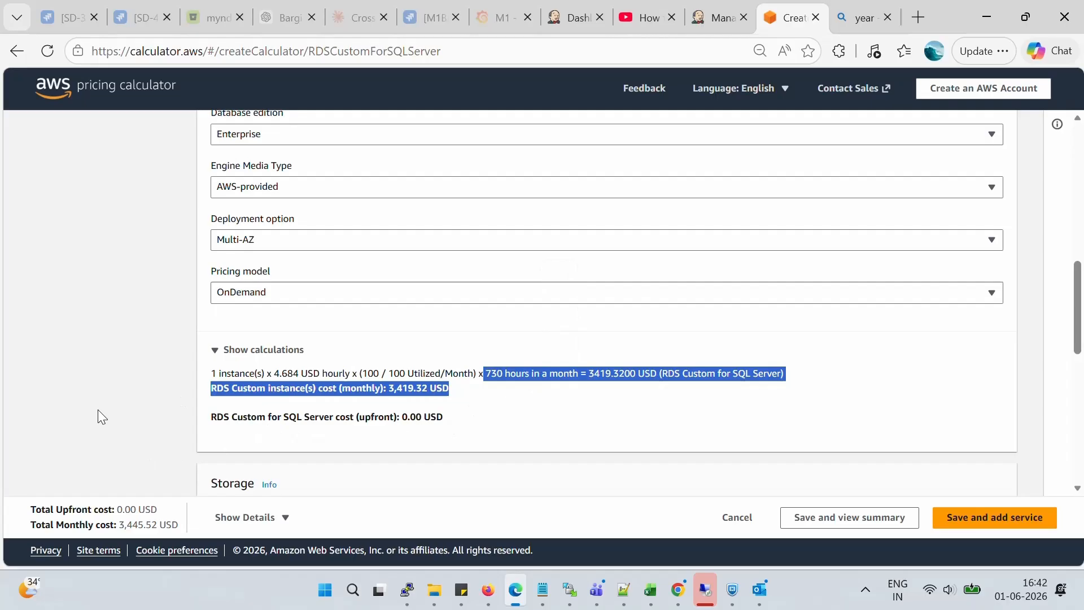
# - Change the RDS instance type to db.m5.large and check the total monthly cost
pyautogui.scroll(3, 97, 411)
pyautogui.scroll(2, 97, 411)
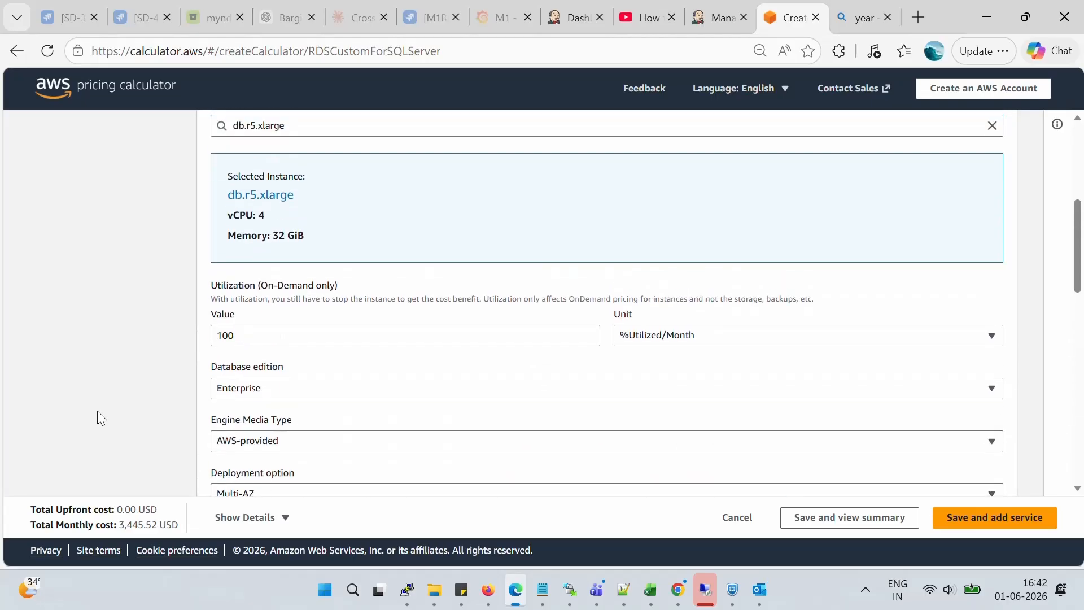
pyautogui.scroll(3, 282, 382)
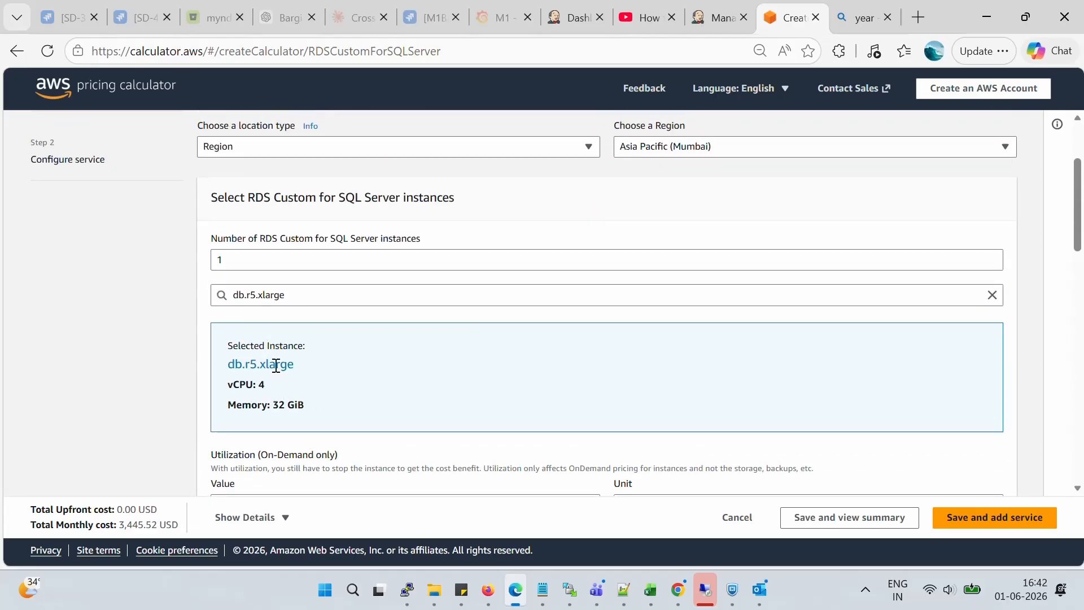
pyautogui.click(463, 298)
pyautogui.scroll(3, 426, 361)
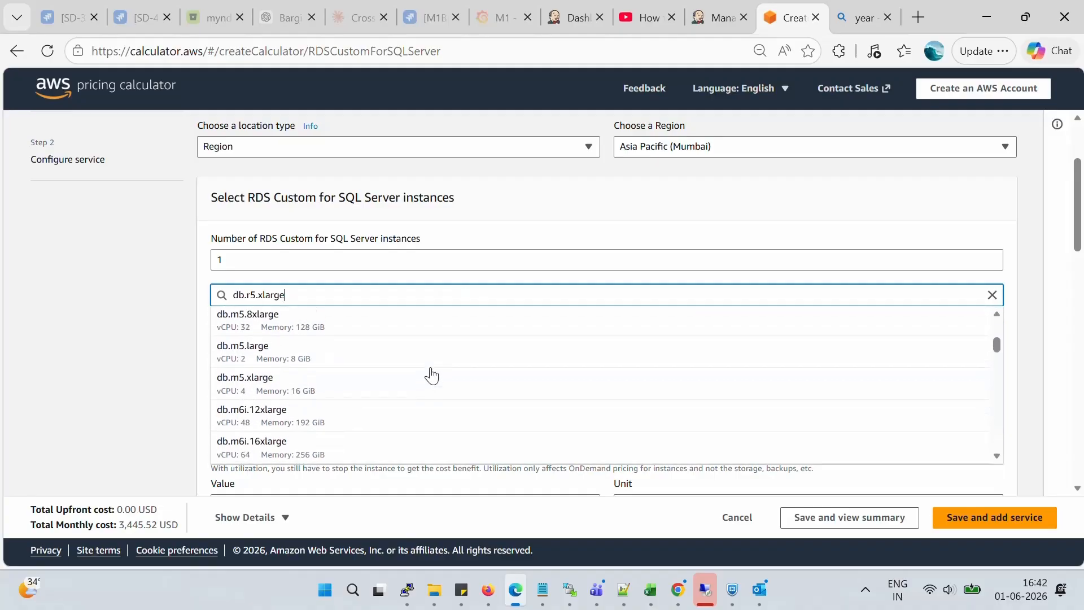
pyautogui.click(375, 358)
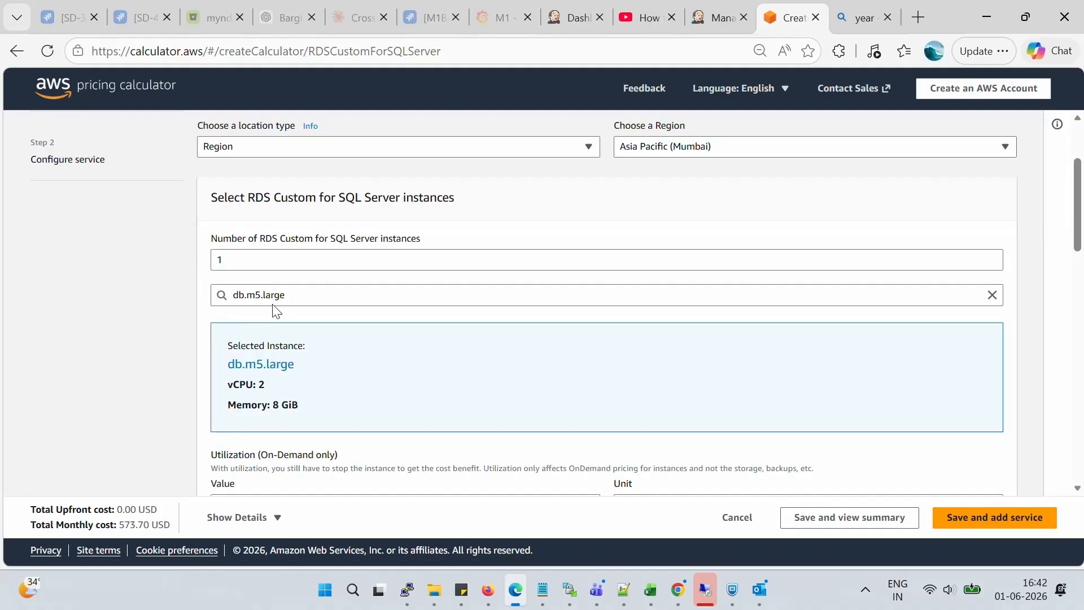
pyautogui.doubleClick(152, 529)
pyautogui.click(296, 330)
# - Try the Standard database edition for the instance, and set the edition back to Enterprise
pyautogui.scroll(-2, 279, 393)
pyautogui.scroll(-4, 346, 411)
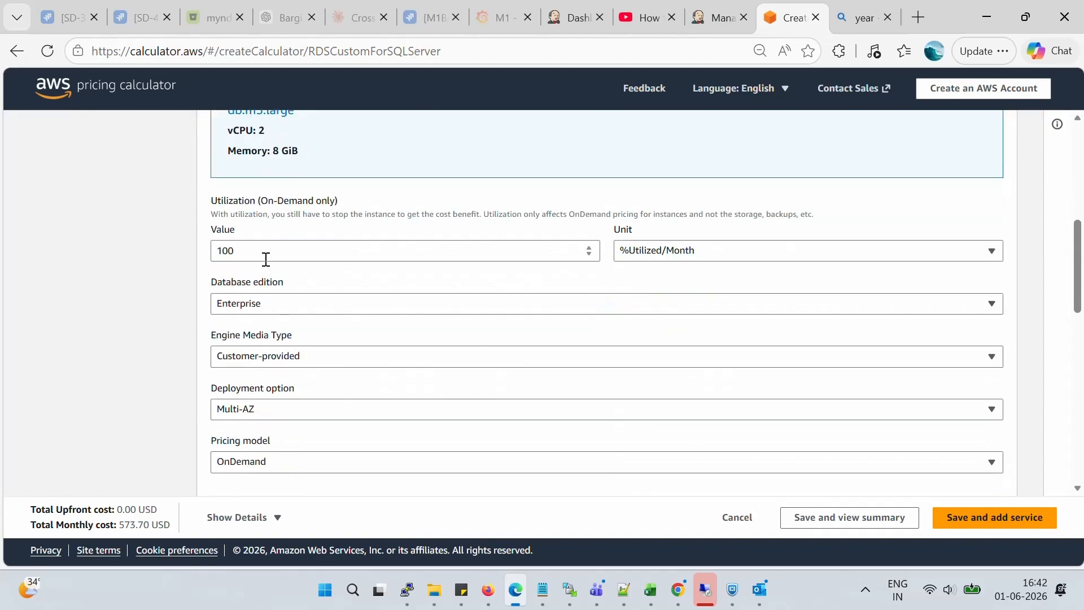
pyautogui.scroll(-2, 331, 351)
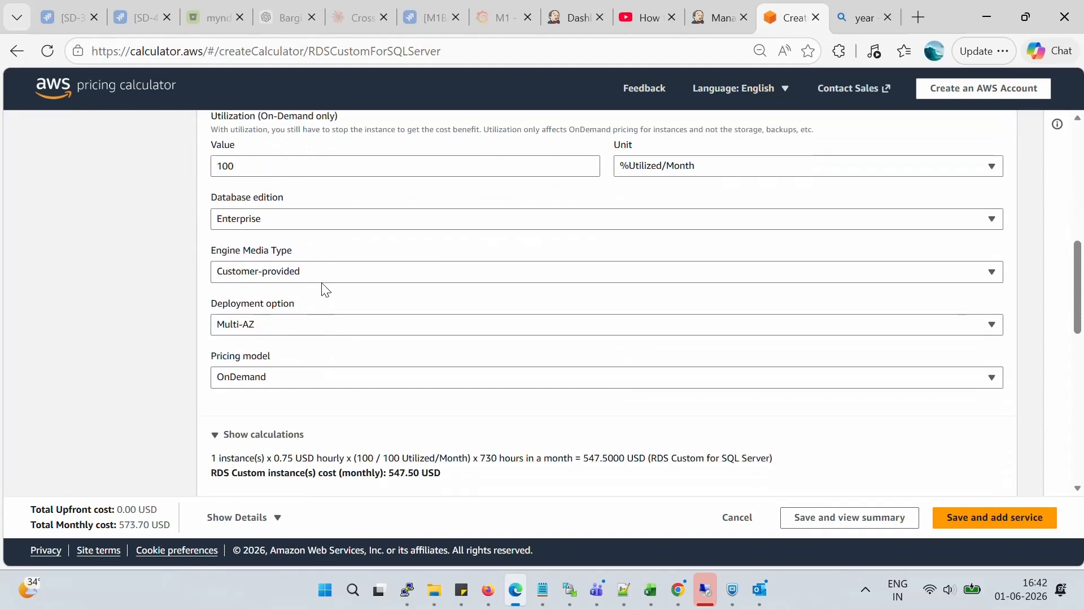
pyautogui.click(291, 224)
pyautogui.click(290, 261)
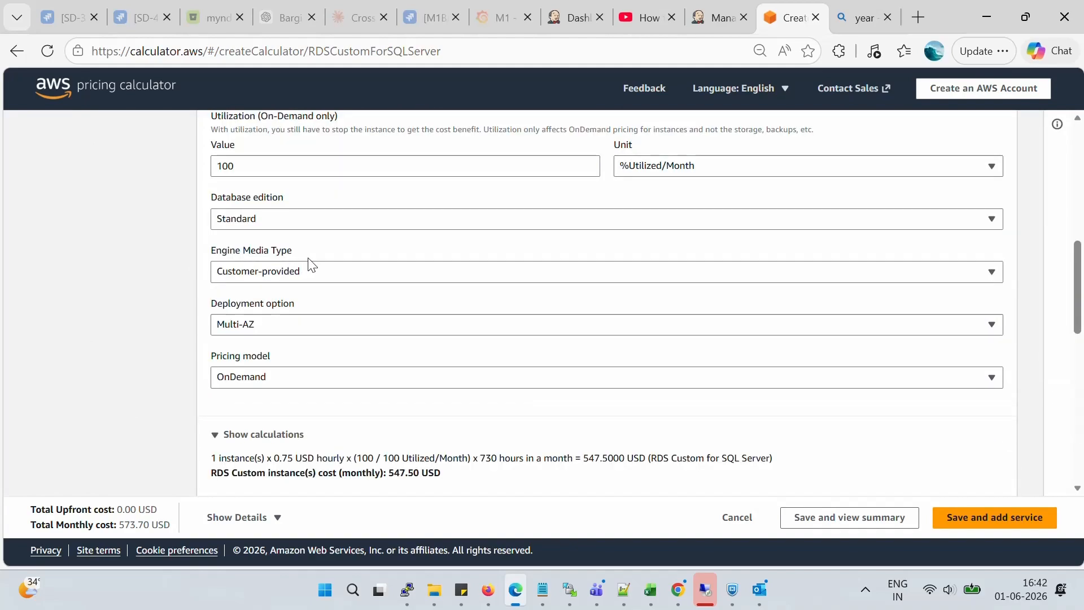
pyautogui.click(320, 226)
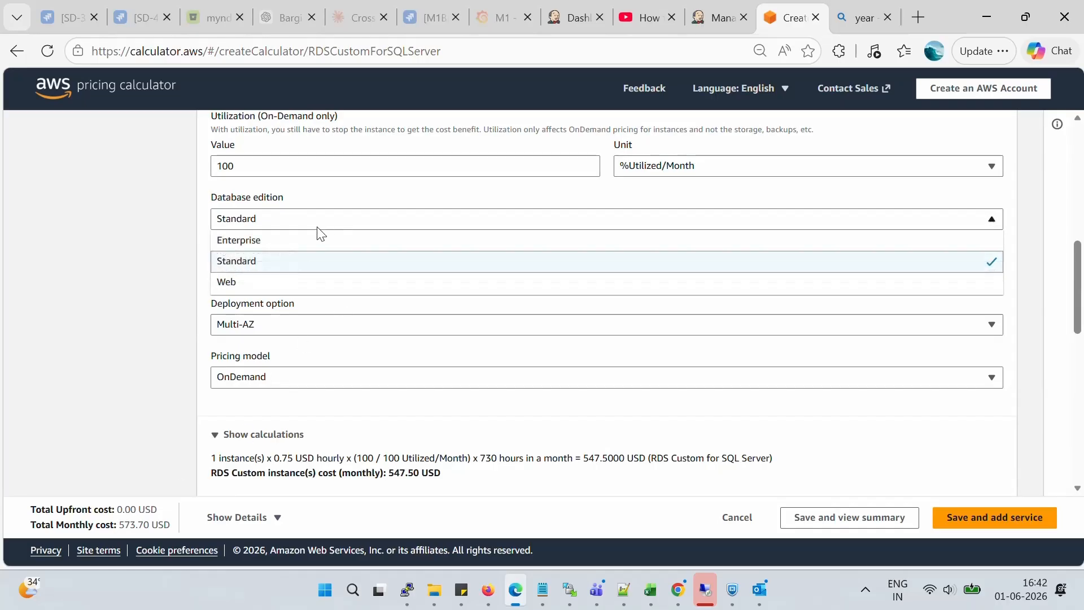
pyautogui.click(321, 241)
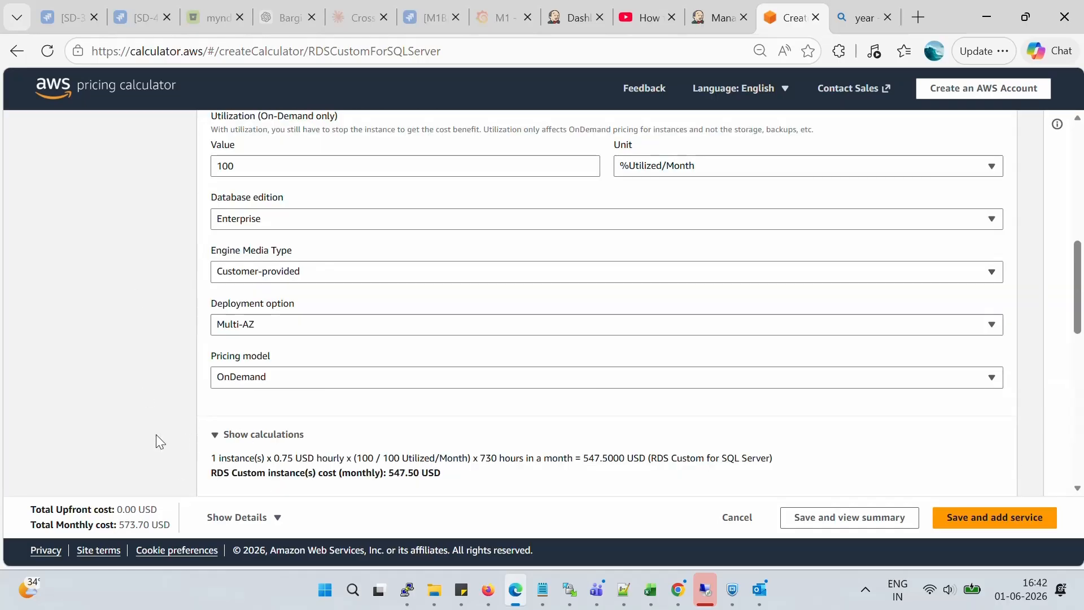
# - Keep the OnDemand pricing model and set the General Purpose SSD (gp2) storage amount to 150 GB
pyautogui.scroll(-1, 337, 403)
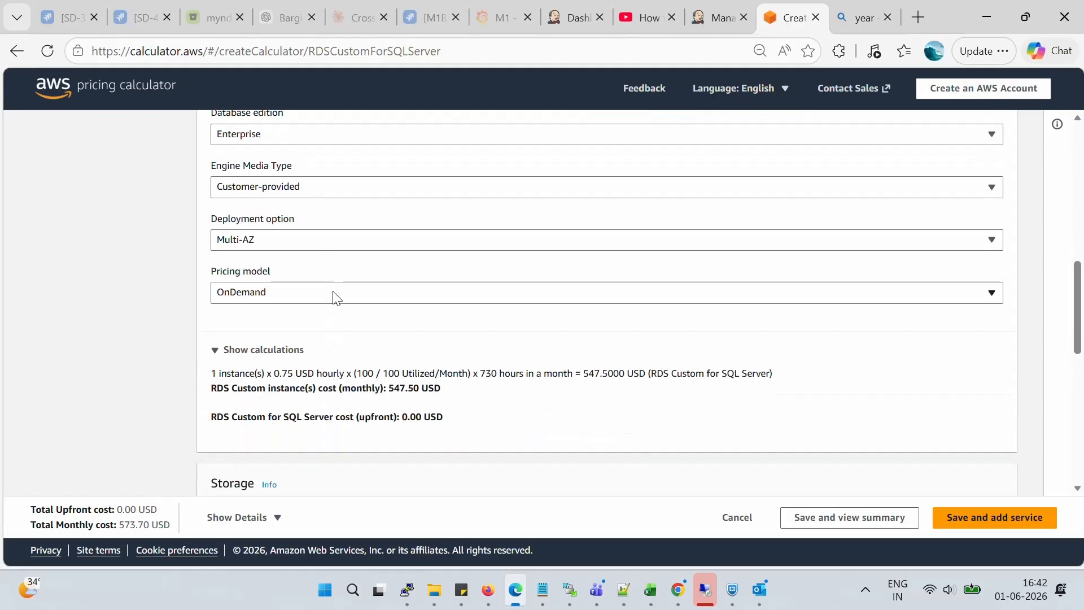
pyautogui.click(334, 295)
pyautogui.click(330, 322)
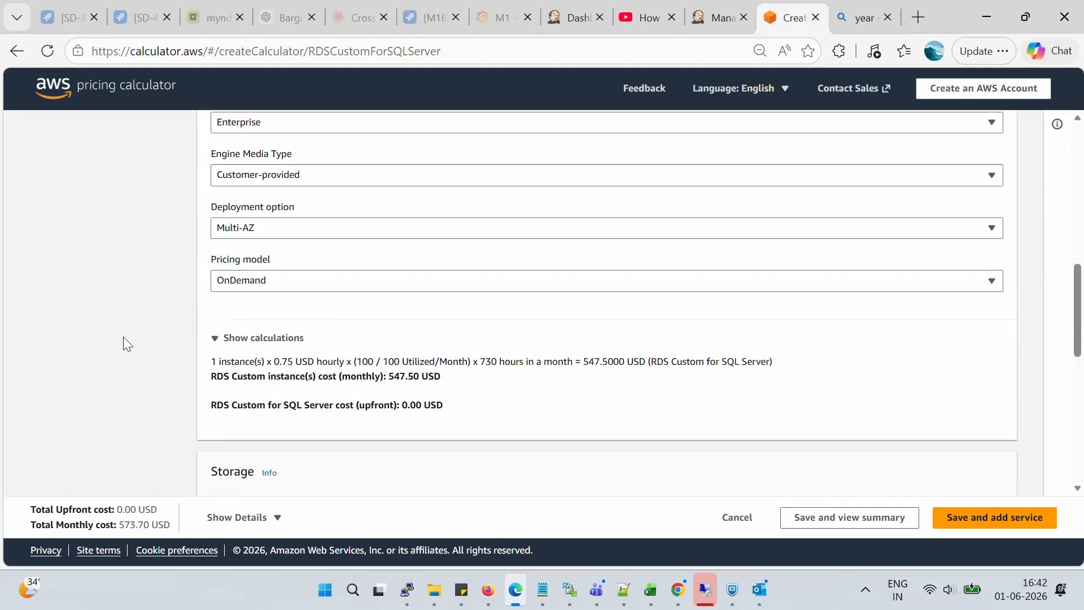
pyautogui.scroll(-3, 123, 338)
pyautogui.click(304, 350)
pyautogui.write('1')
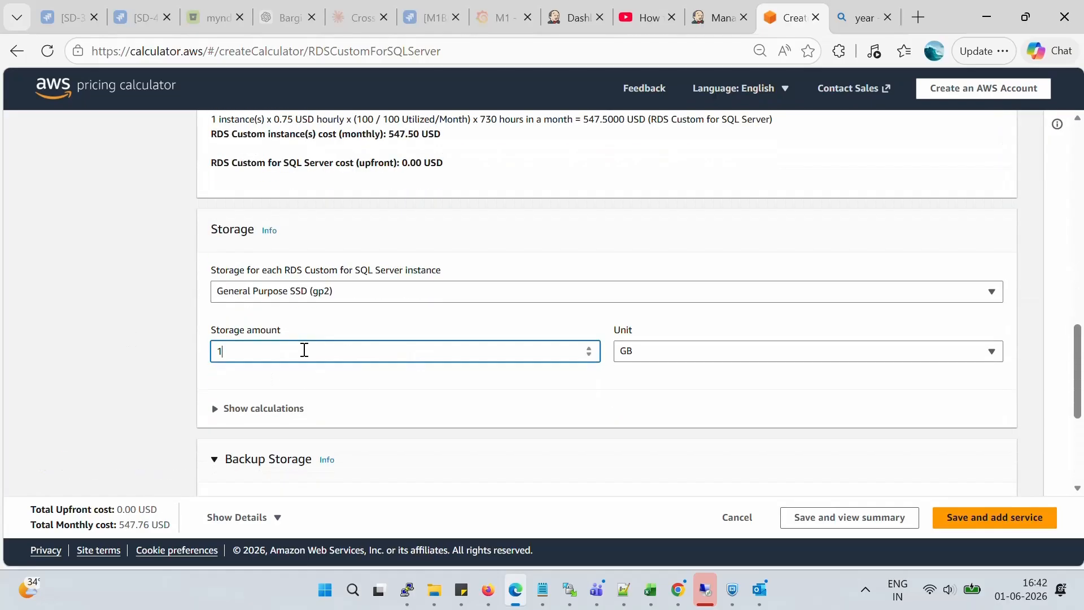
pyautogui.write('50')
pyautogui.click(134, 350)
# - Show the storage cost calculations and examine the monthly storage cost alongside the total monthly cost
pyautogui.scroll(-3, 136, 355)
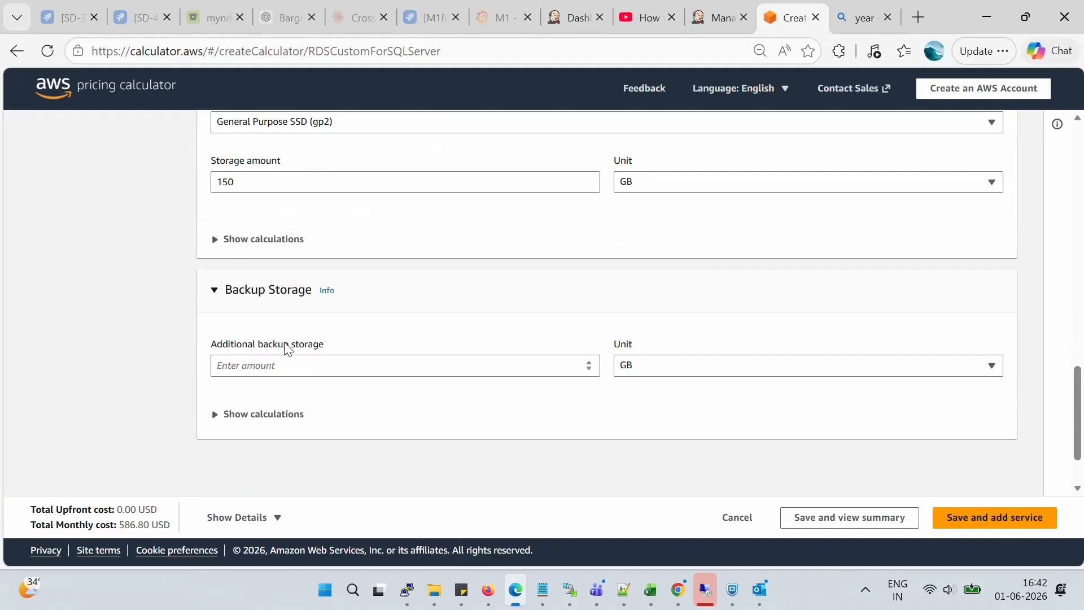
pyautogui.scroll(2, 265, 291)
pyautogui.moveTo(255, 271); pyautogui.dragTo(203, 276)
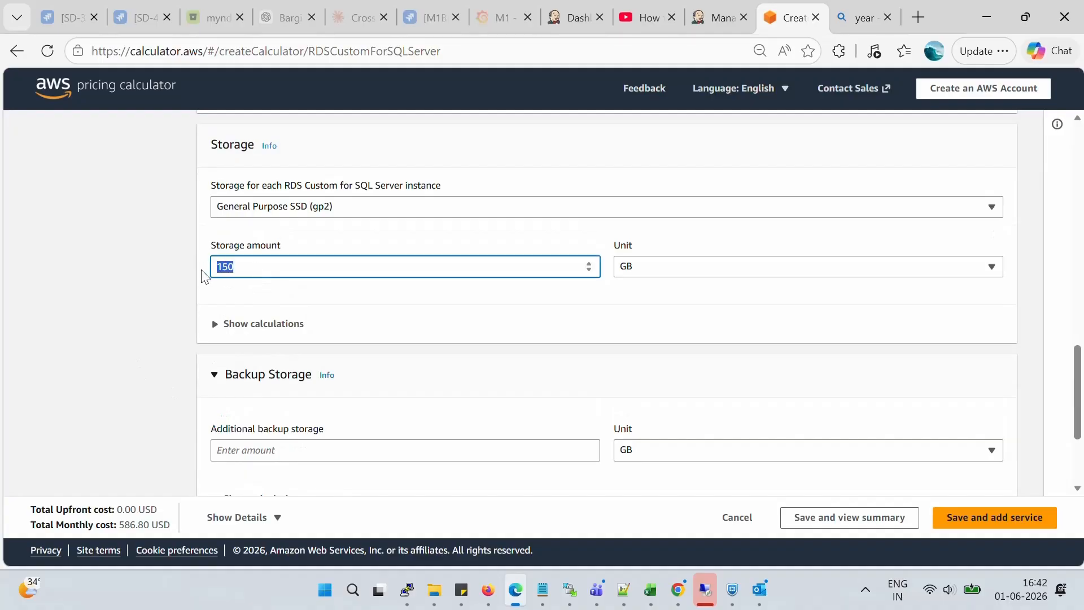
pyautogui.moveTo(120, 522); pyautogui.dragTo(149, 524)
pyautogui.click(244, 405)
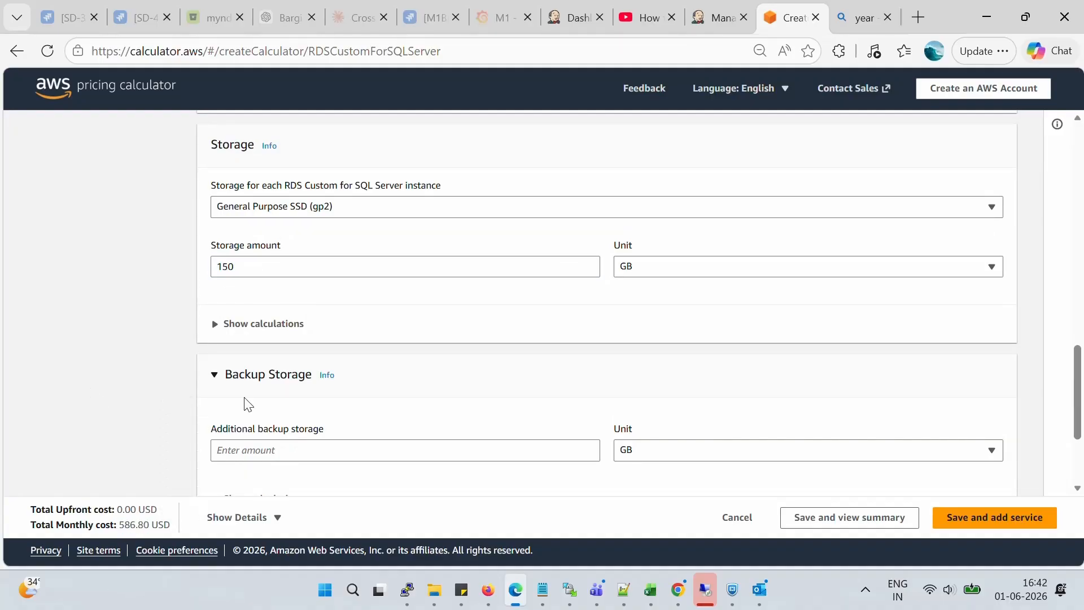
pyautogui.scroll(-2, 292, 418)
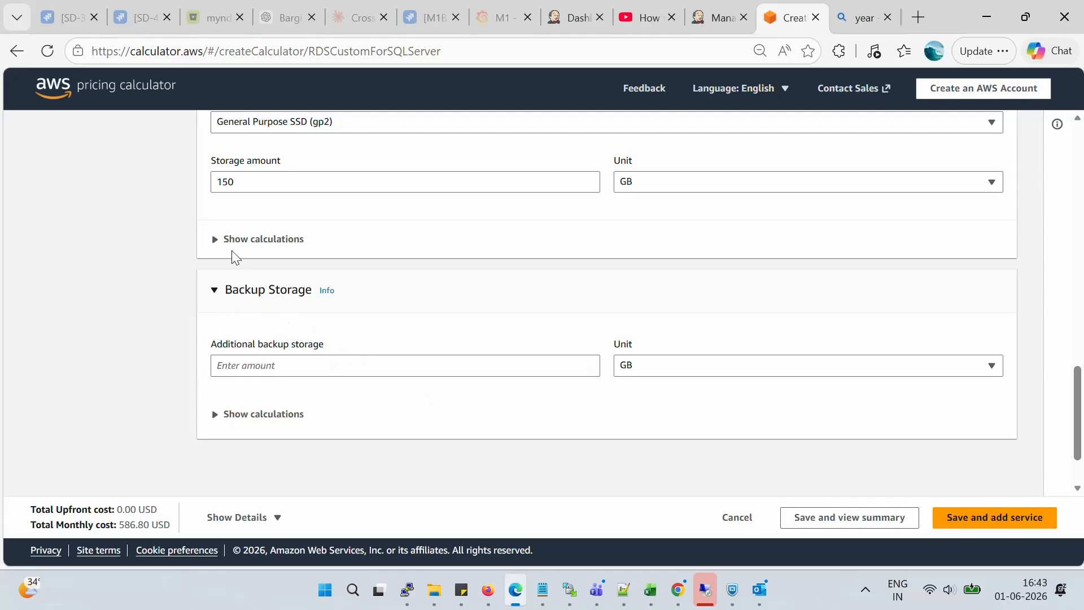
pyautogui.click(220, 248)
pyautogui.moveTo(389, 292); pyautogui.dragTo(336, 293)
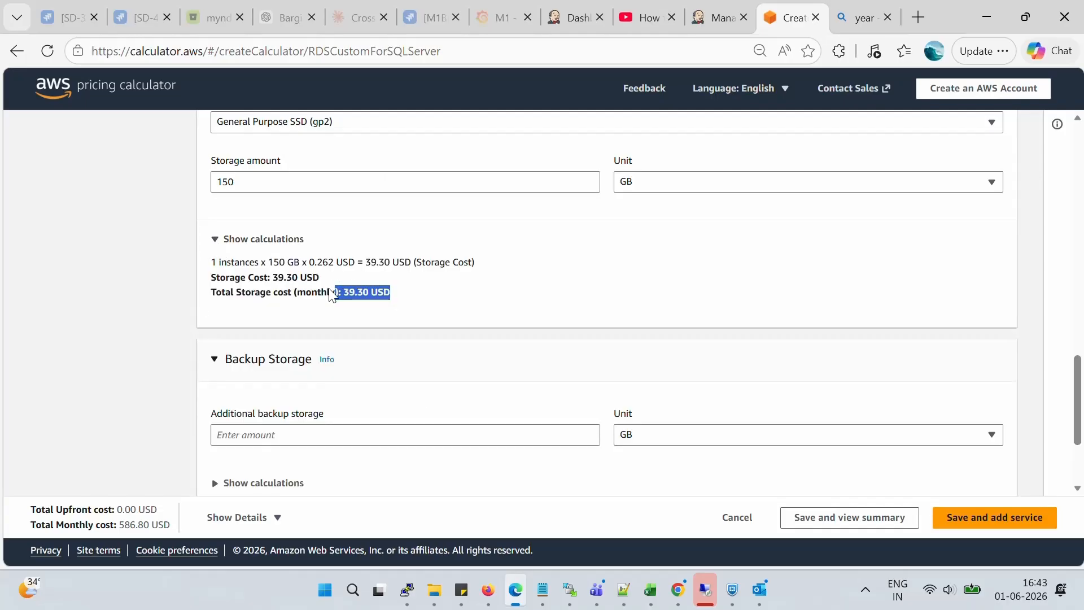
pyautogui.moveTo(420, 266); pyautogui.dragTo(475, 264)
pyautogui.click(418, 296)
pyautogui.moveTo(418, 296); pyautogui.dragTo(356, 293)
# - Set the additional backup storage to 100 GB, keeping the unit as GB
pyautogui.scroll(-1, 440, 348)
pyautogui.click(307, 350)
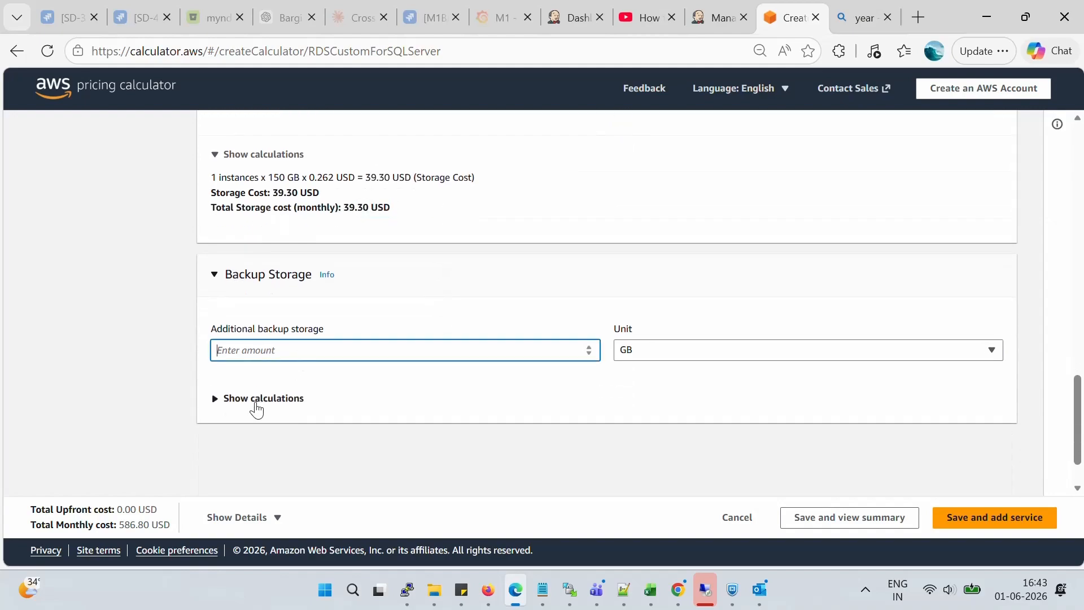
pyautogui.click(254, 400)
pyautogui.click(312, 347)
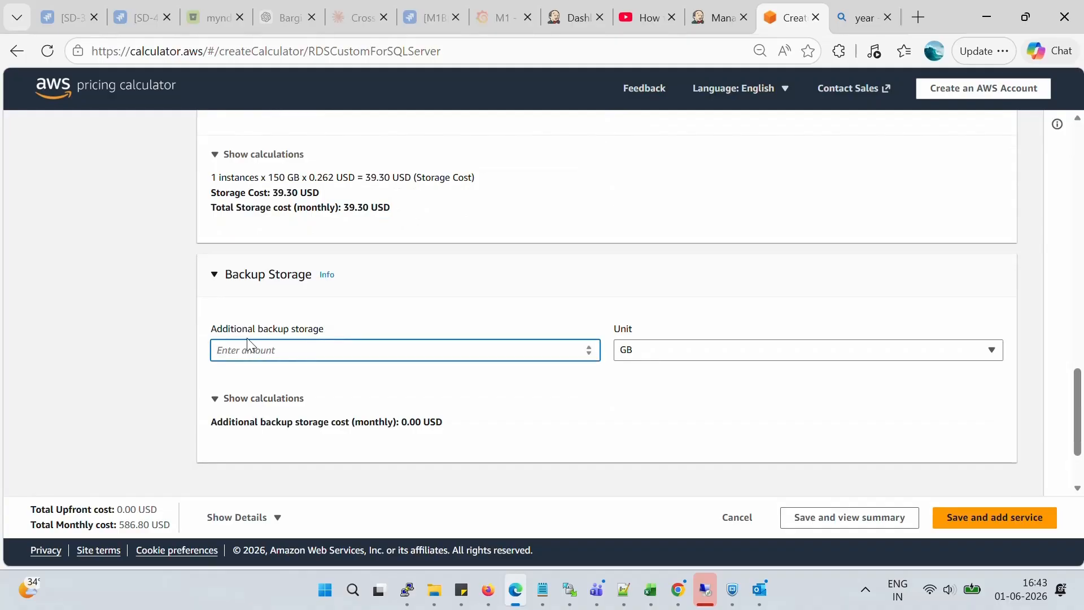
pyautogui.click(733, 357)
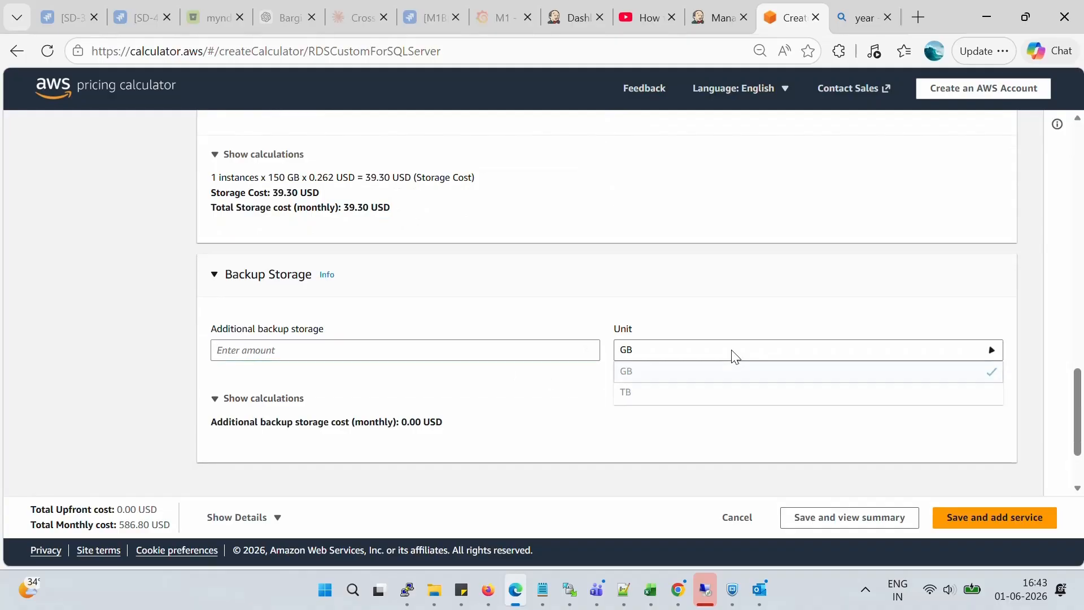
pyautogui.click(733, 357)
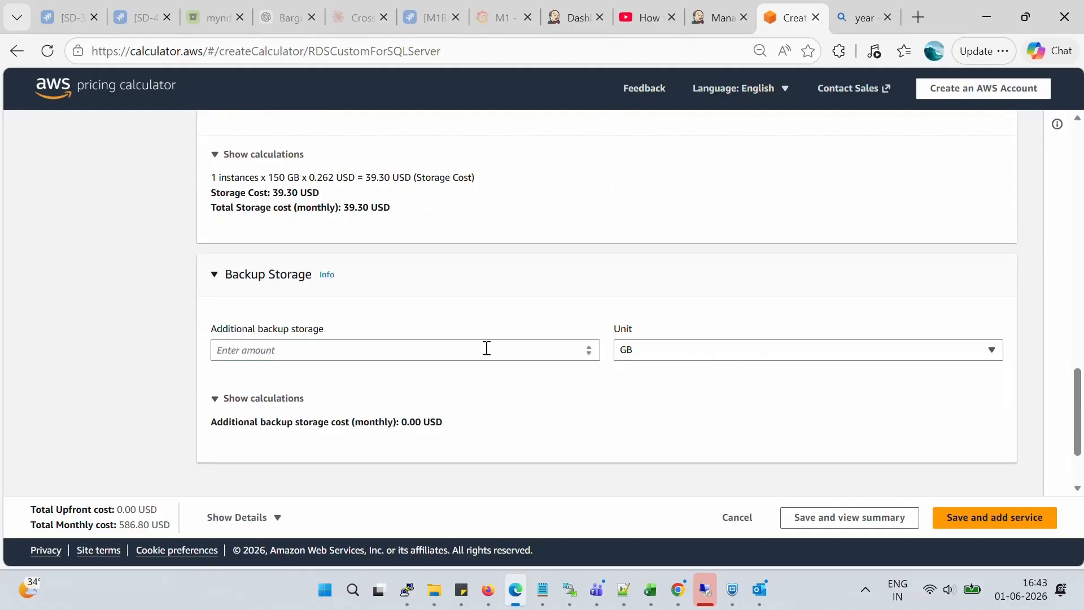
pyautogui.click(338, 344)
pyautogui.write('1')
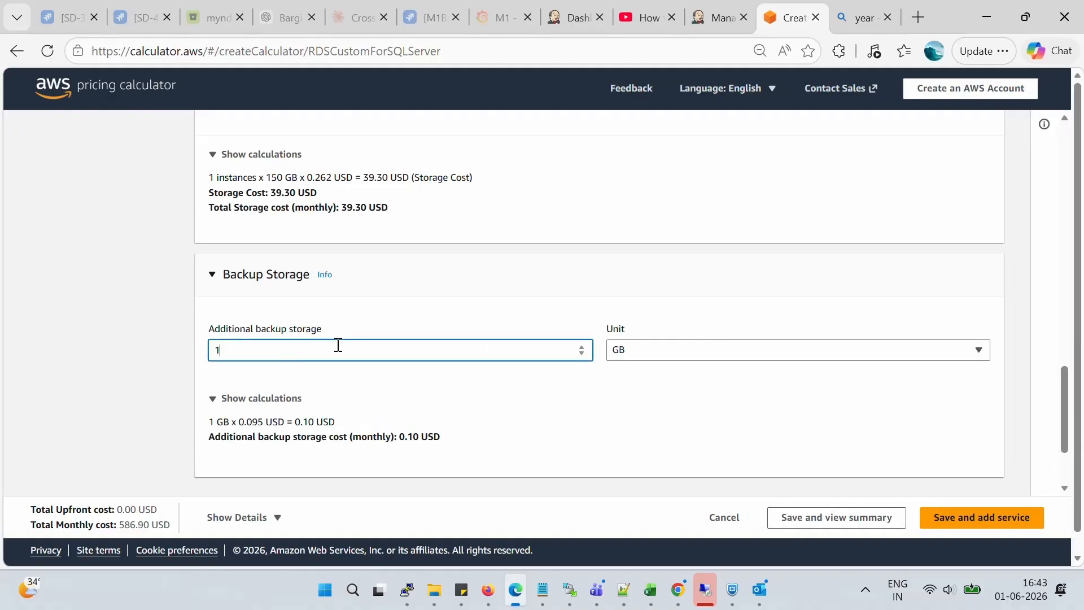
pyautogui.write('00')
pyautogui.click(583, 410)
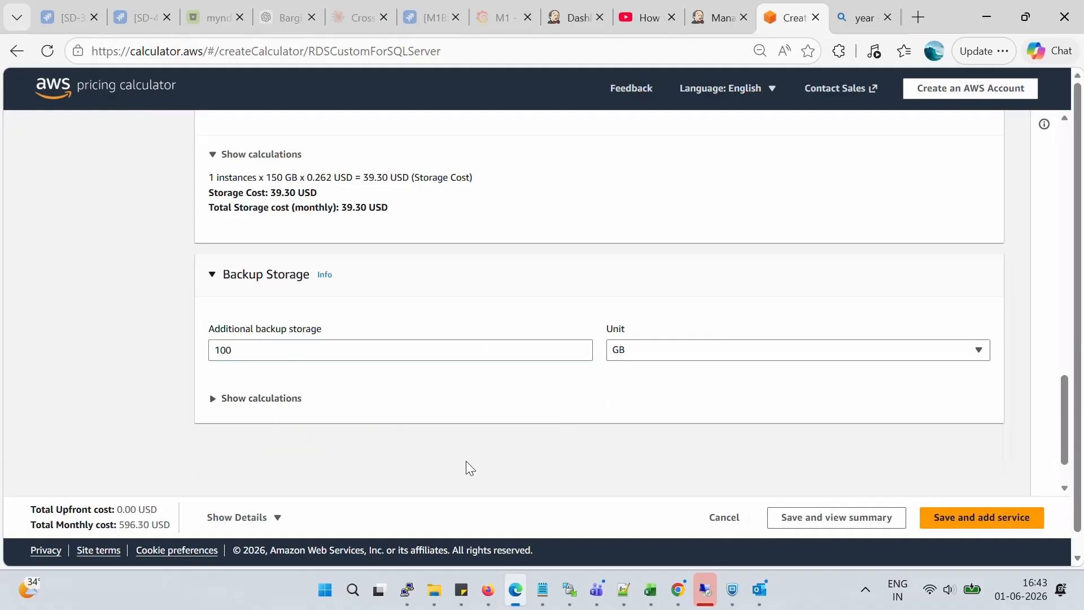
# - Review the backup storage cost calculation and the total monthly cost, and save the configuration to view the estimate summary
pyautogui.click(401, 402)
pyautogui.moveTo(402, 439); pyautogui.dragTo(450, 443)
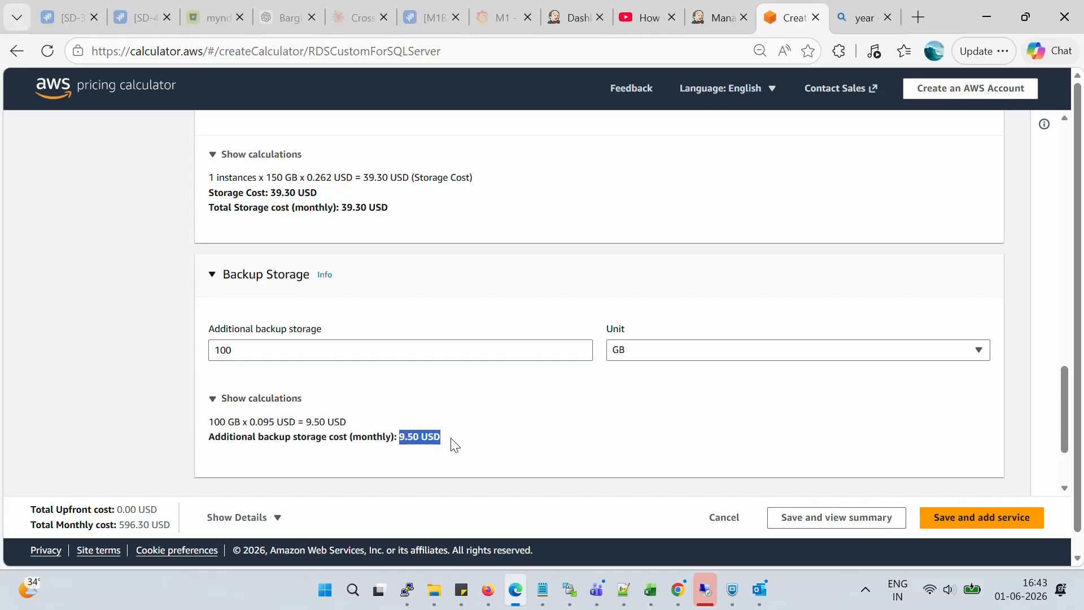
pyautogui.scroll(-2, 592, 429)
pyautogui.moveTo(111, 525); pyautogui.dragTo(164, 525)
pyautogui.scroll(-1, 516, 428)
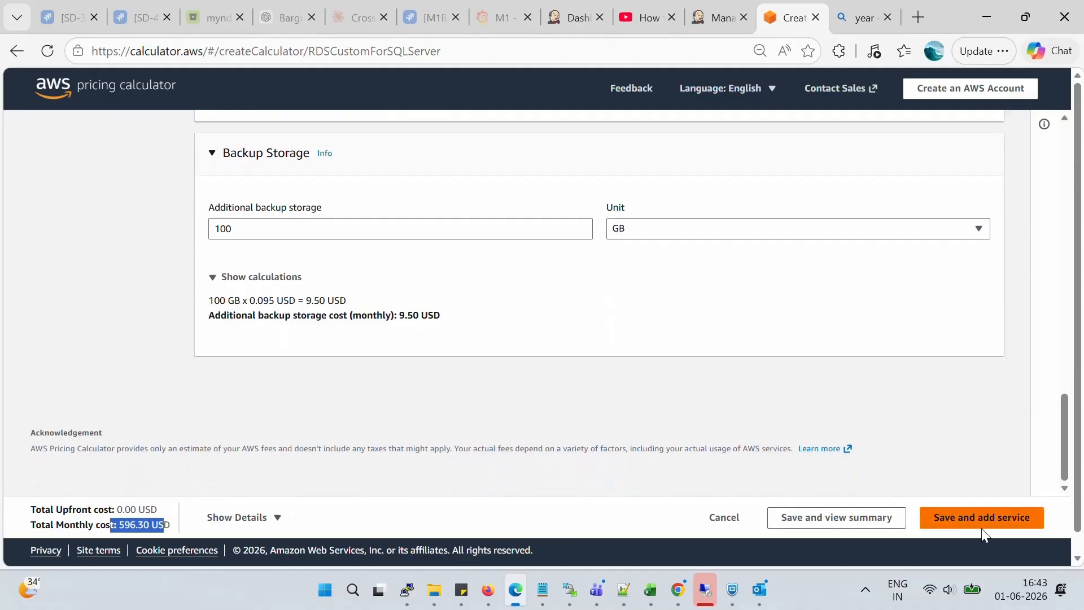
pyautogui.click(853, 519)
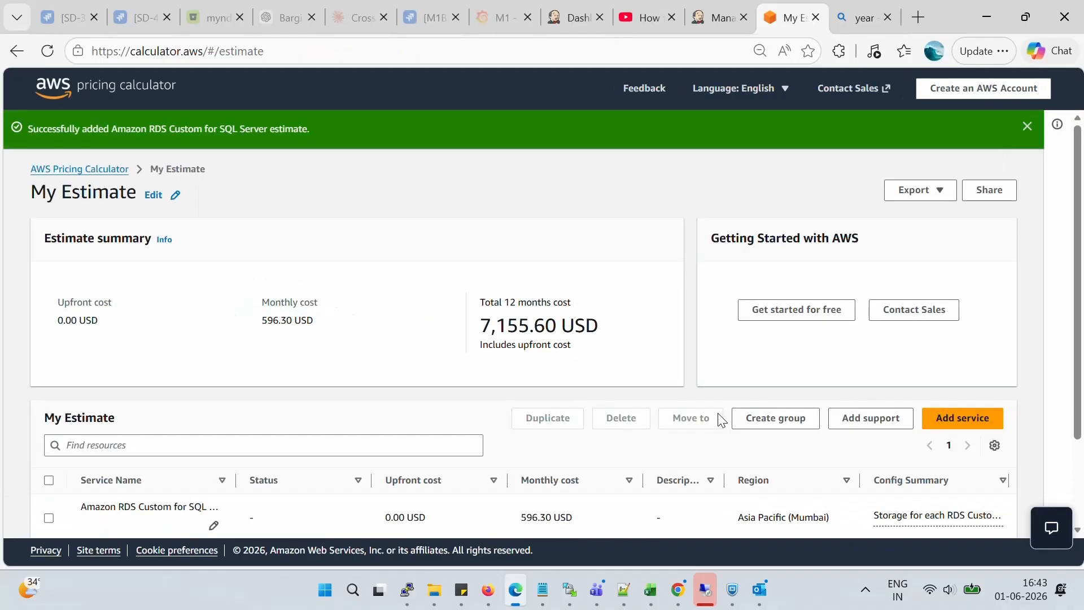
# - Examine the monthly cost and the total 12-month cost of the new RDS estimate
pyautogui.scroll(-2, 716, 416)
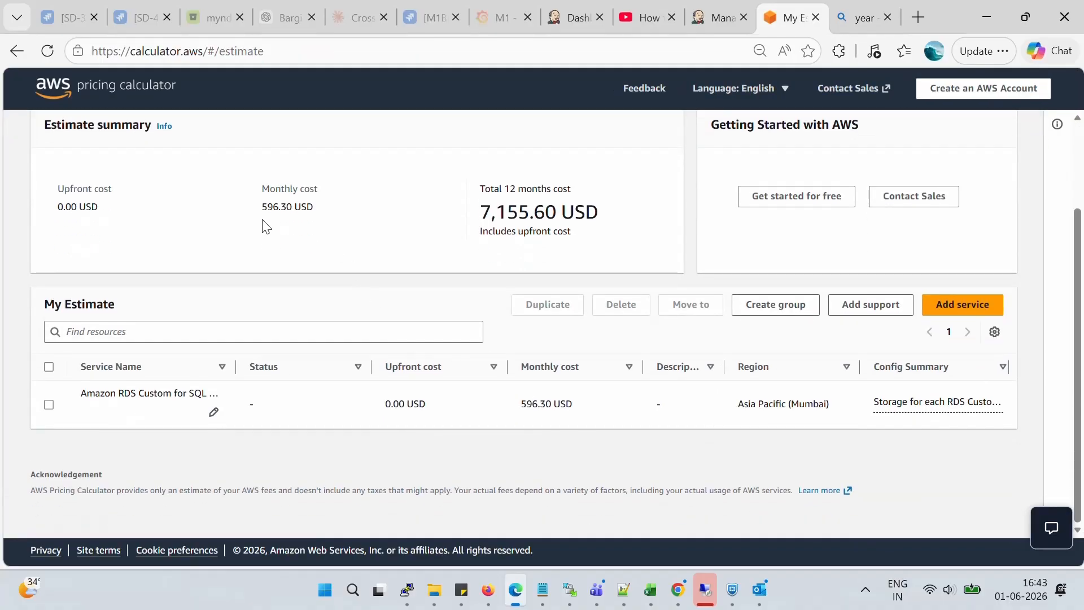
pyautogui.moveTo(262, 207); pyautogui.dragTo(314, 208)
pyautogui.moveTo(599, 212)
pyautogui.mouseDown()
pyautogui.moveTo(496, 213)
pyautogui.moveTo(600, 215)
pyautogui.mouseUp()
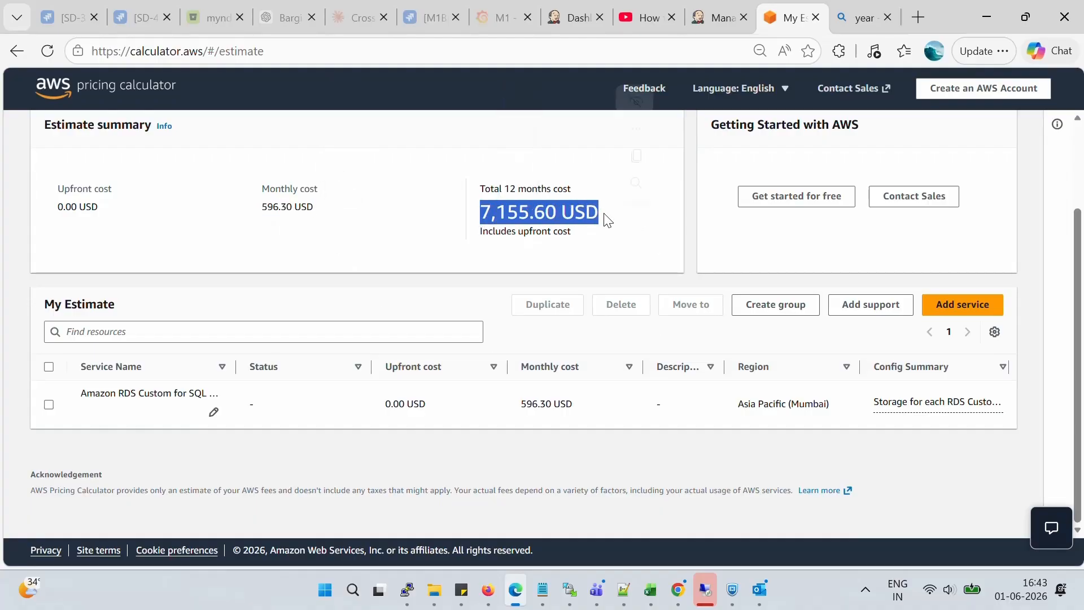
pyautogui.click(617, 460)
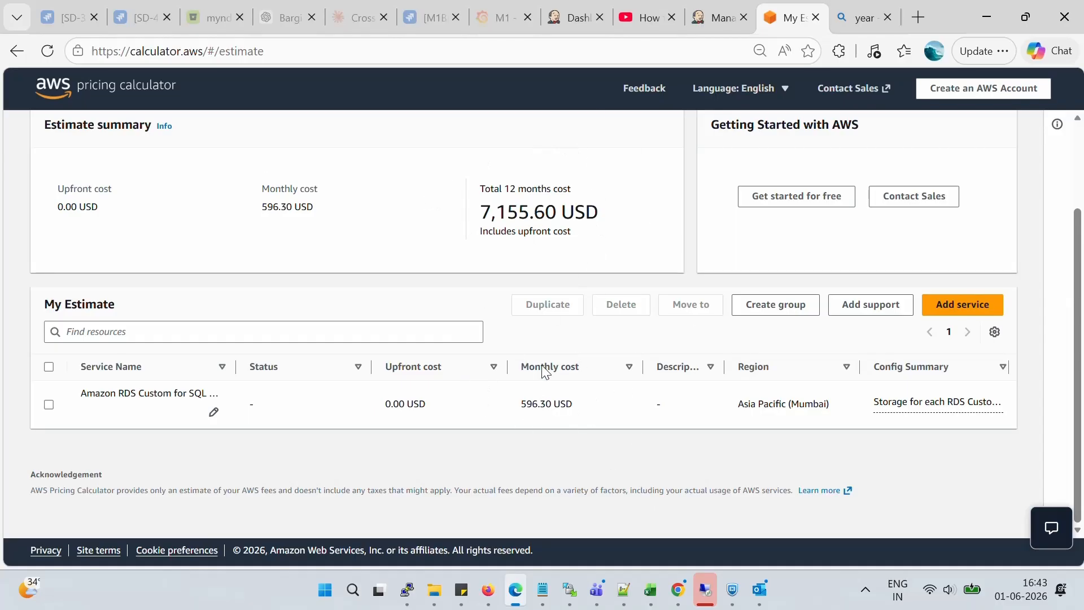
pyautogui.click(865, 589)
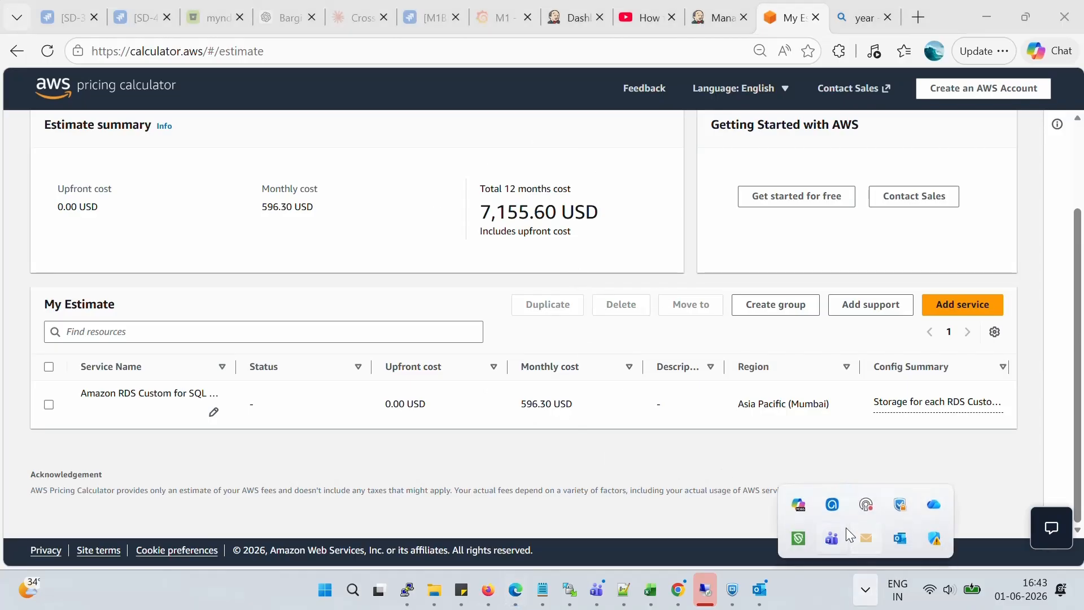
pyautogui.click(834, 508)
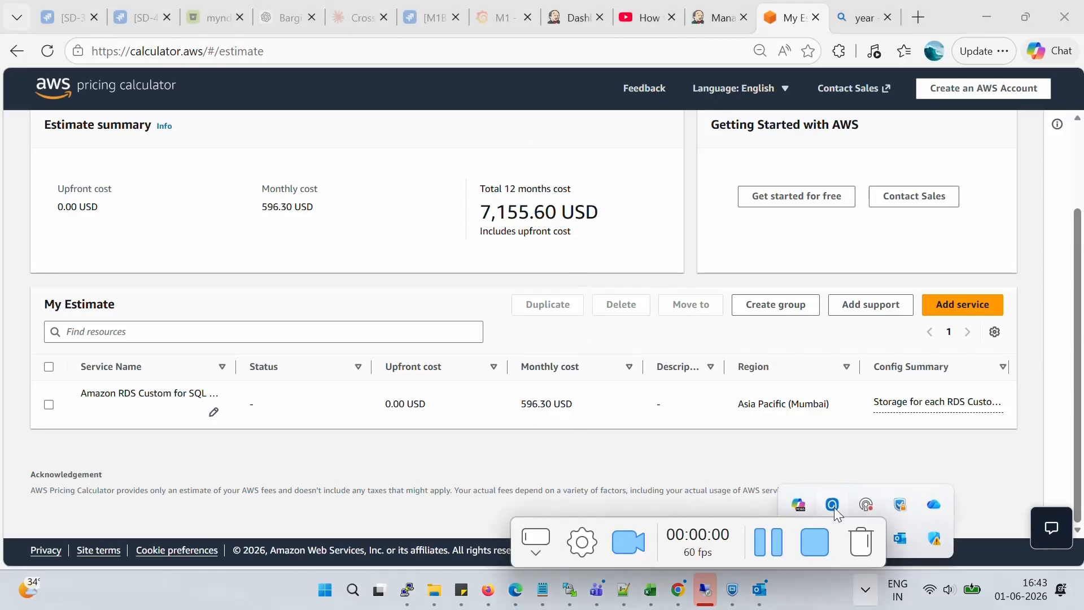
pyautogui.click(825, 542)
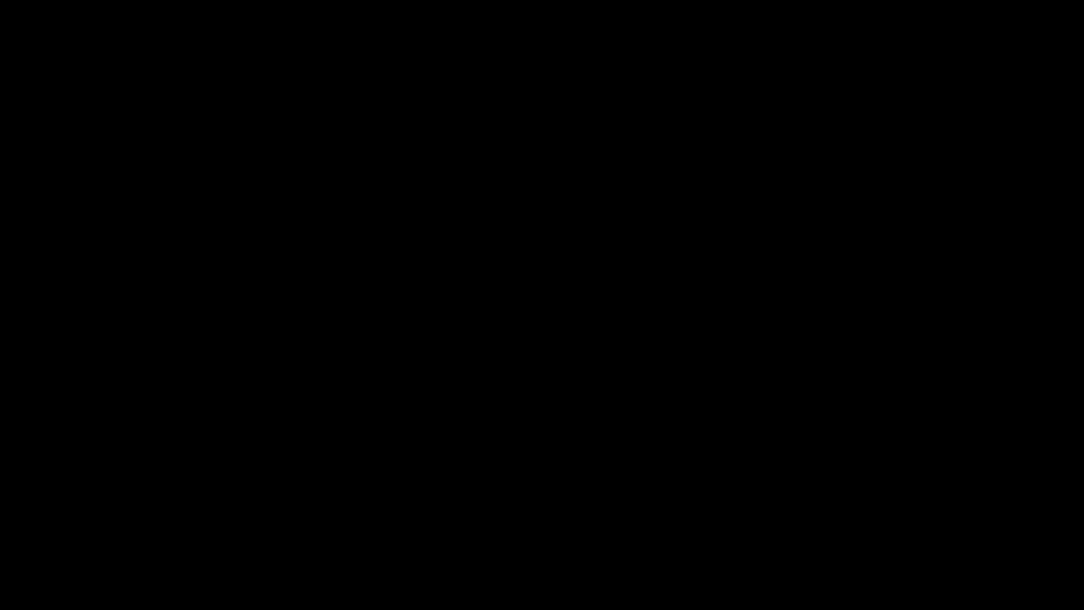